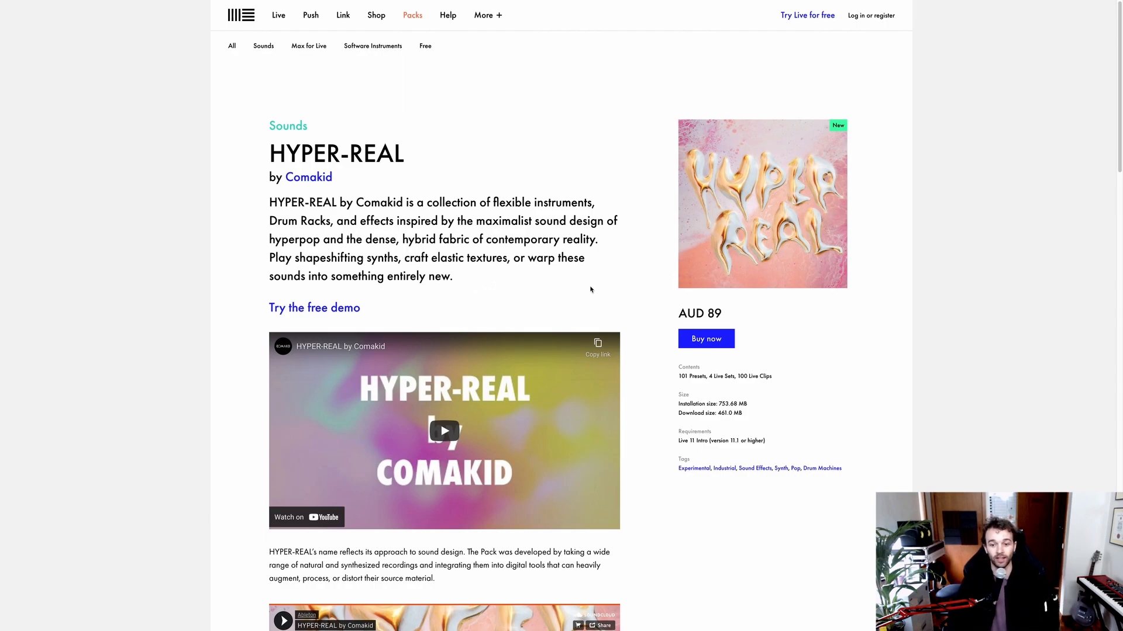
# Step: Review the HYPER-REAL pack's price, contents, installation and download size, and Live version requirements
pyautogui.click(713, 313)
pyautogui.moveTo(723, 316); pyautogui.dragTo(675, 332)
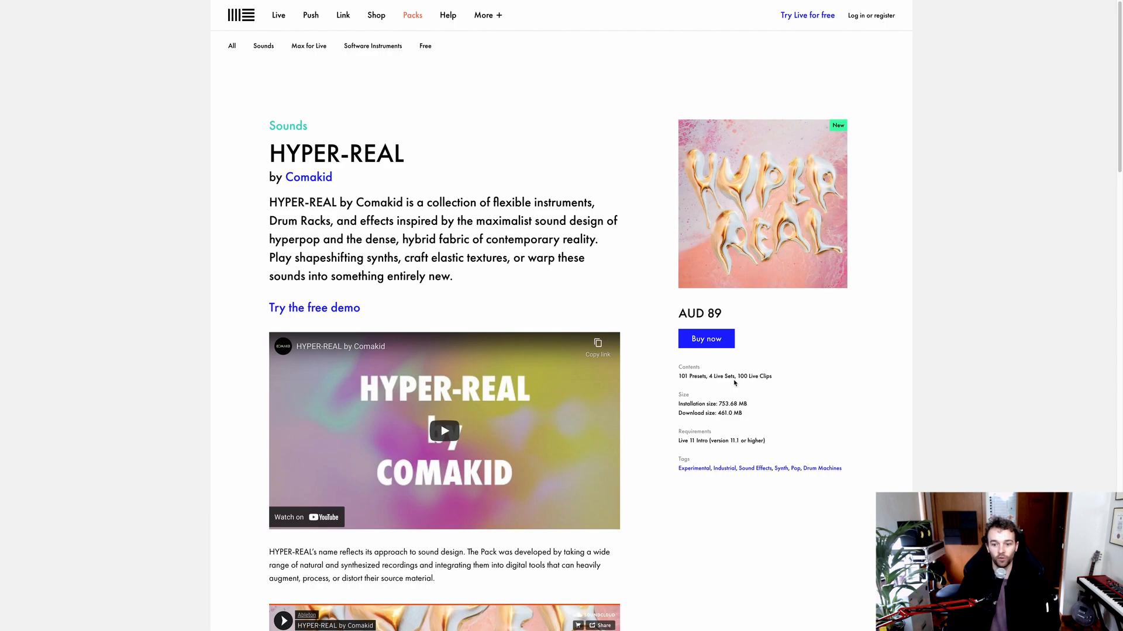
pyautogui.moveTo(738, 378); pyautogui.dragTo(775, 381)
pyautogui.click(671, 381)
pyautogui.moveTo(744, 404); pyautogui.dragTo(717, 404)
pyautogui.click(718, 402)
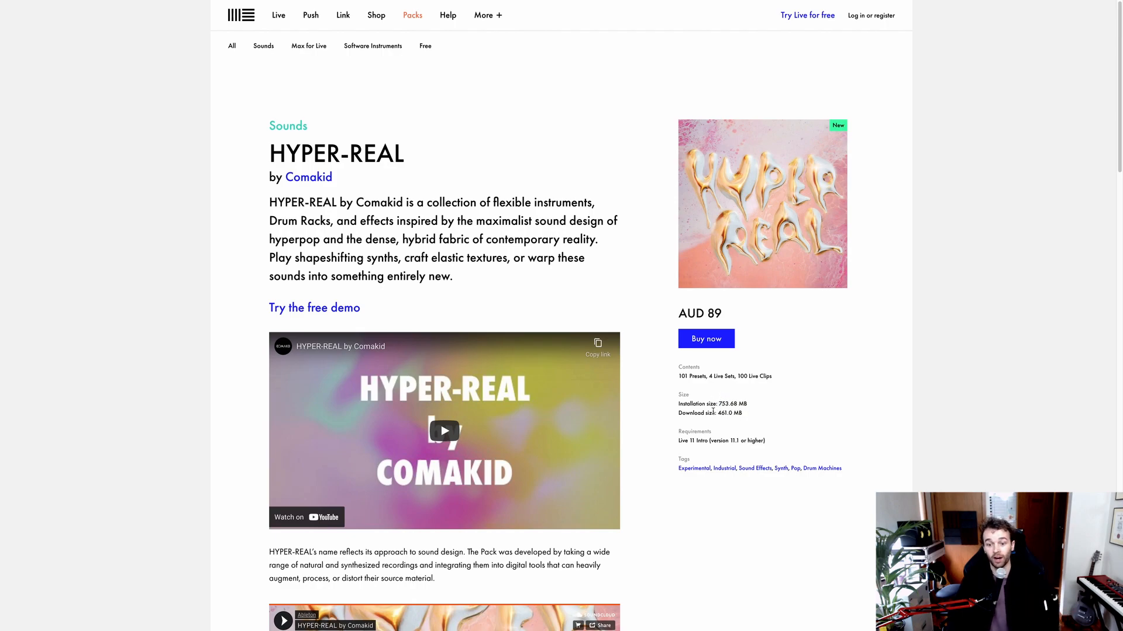
pyautogui.moveTo(729, 414); pyautogui.dragTo(678, 442)
pyautogui.click(701, 415)
pyautogui.click(703, 442)
pyautogui.click(678, 441)
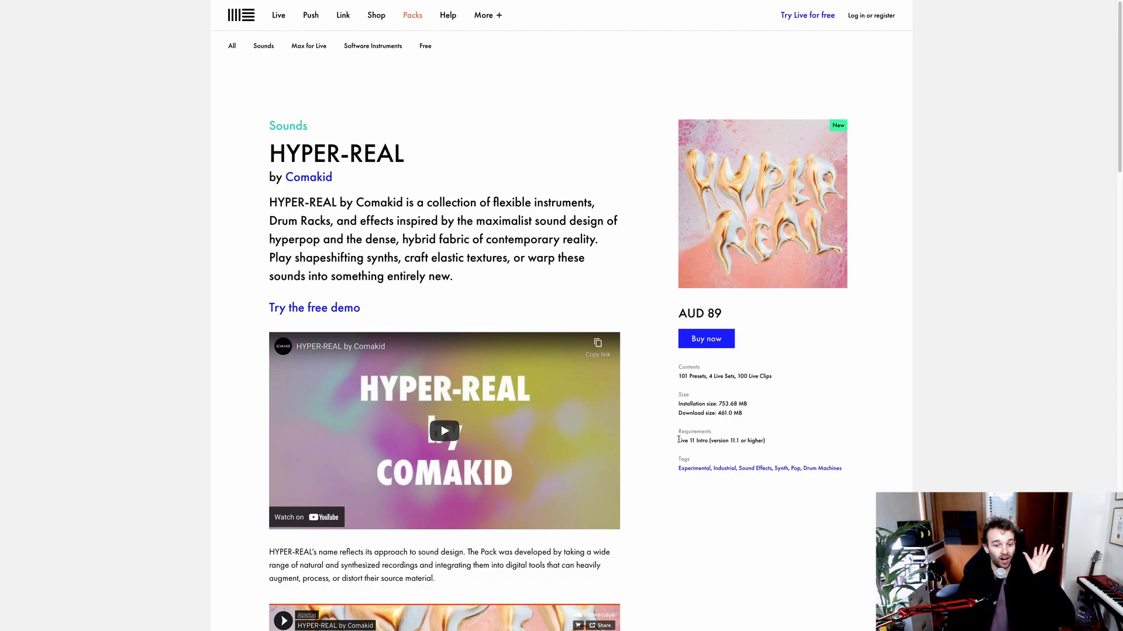
# Step: Look over the HYPER-REAL page's embedded video and its list of audio demo tracks
pyautogui.scroll(-3, 622, 350)
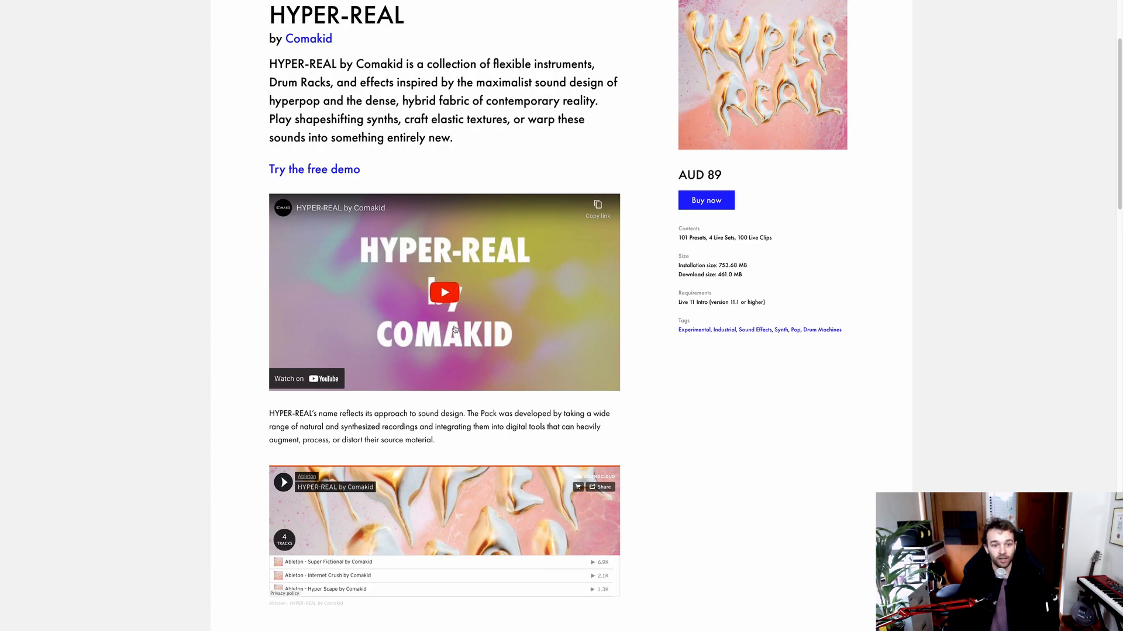
pyautogui.scroll(-3, 467, 319)
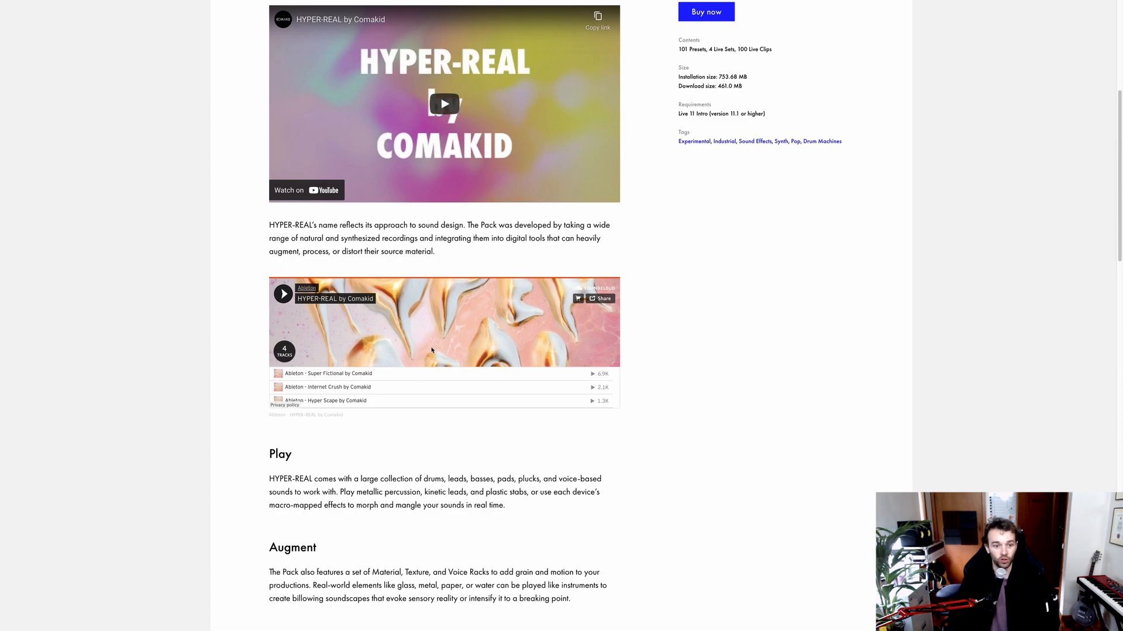
pyautogui.scroll(-1, 429, 373)
pyautogui.scroll(1, 401, 373)
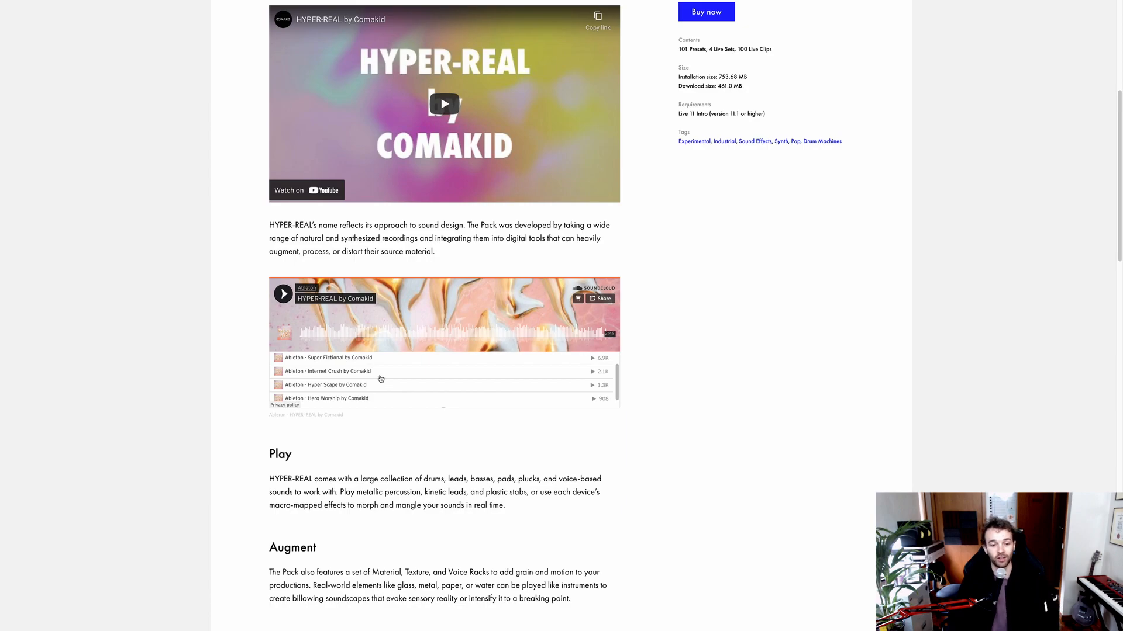
pyautogui.scroll(-3, 380, 381)
pyautogui.scroll(-4, 428, 450)
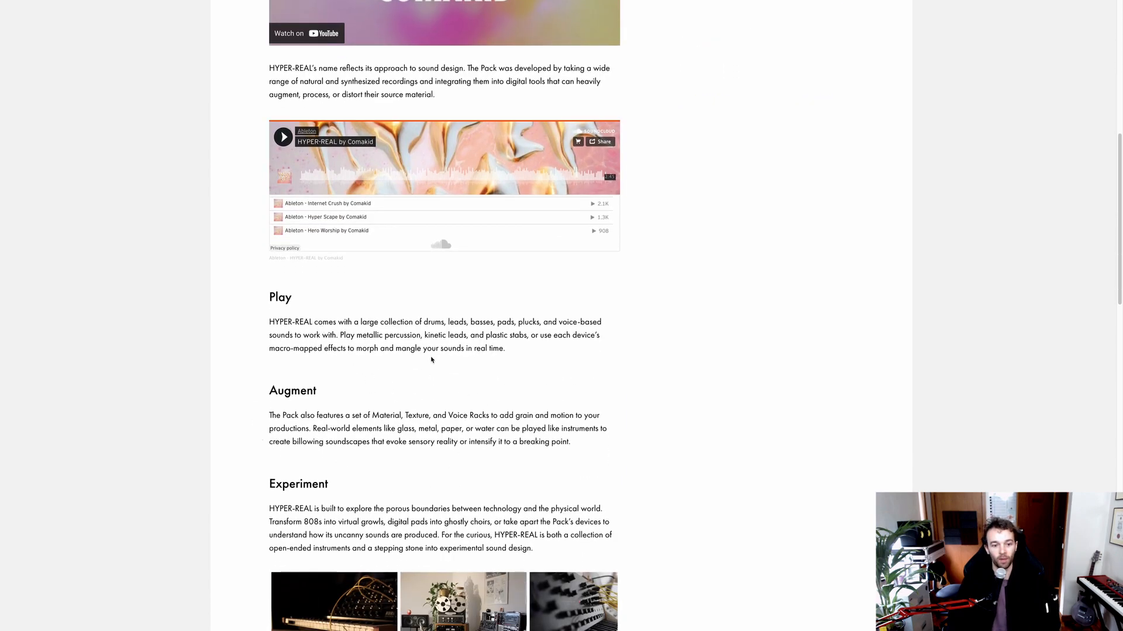
# Step: Read the Play, Augment and Experiment descriptions of the HYPER-REAL pack, including its sound categories and Material, Texture and Voice Racks
pyautogui.scroll(-1, 418, 405)
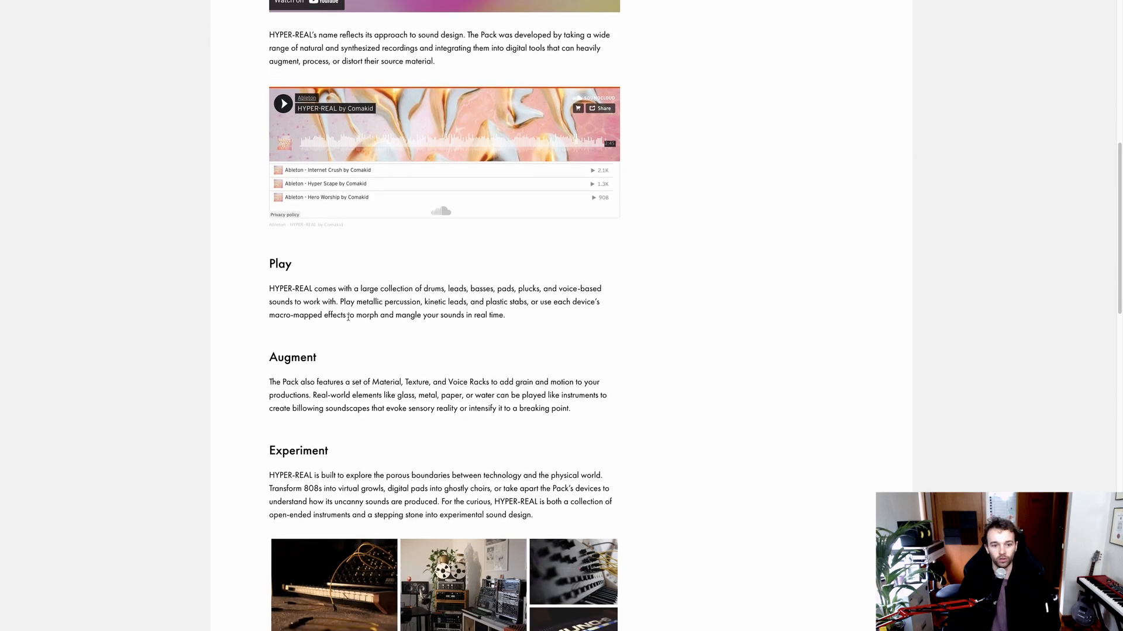
pyautogui.scroll(-1, 455, 338)
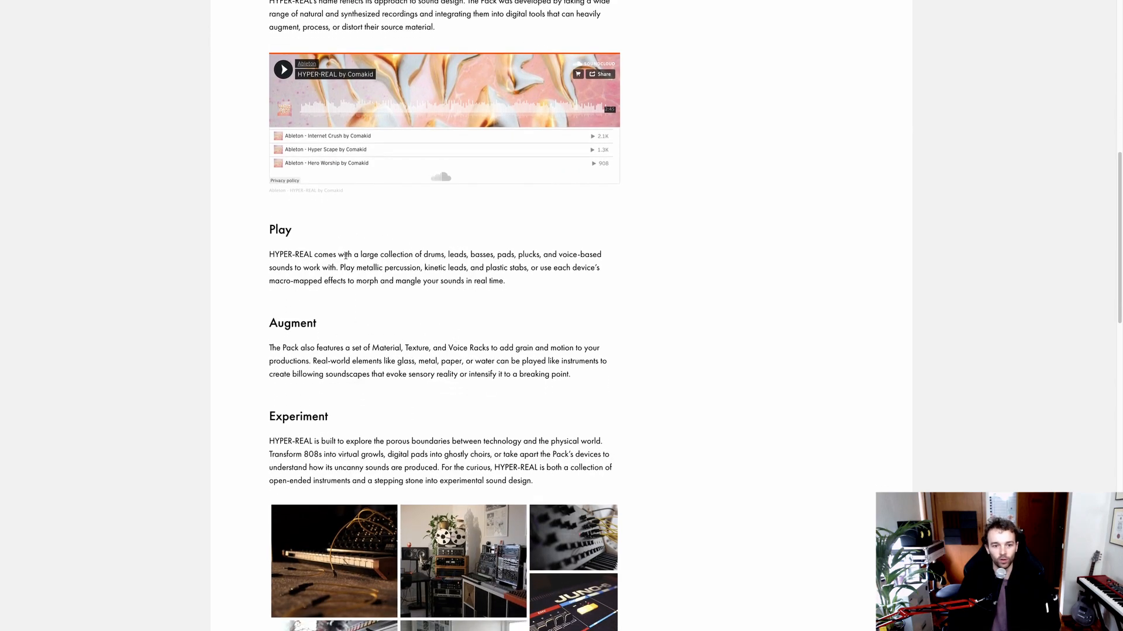
pyautogui.moveTo(345, 255); pyautogui.dragTo(466, 255)
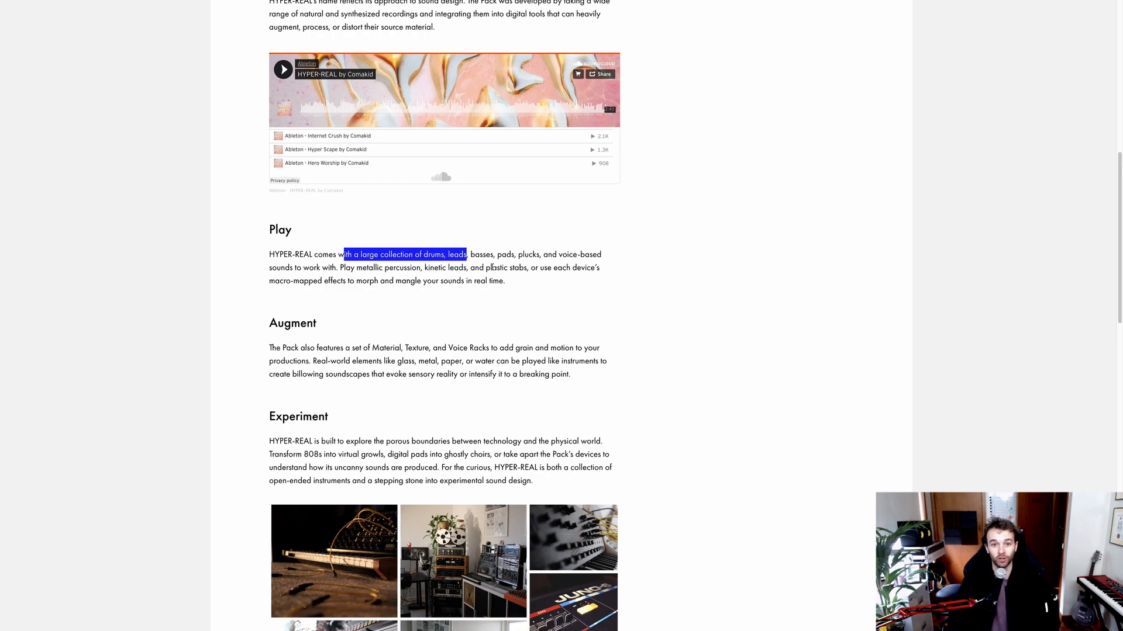
pyautogui.click(304, 349)
pyautogui.moveTo(372, 350); pyautogui.dragTo(491, 349)
pyautogui.click(484, 349)
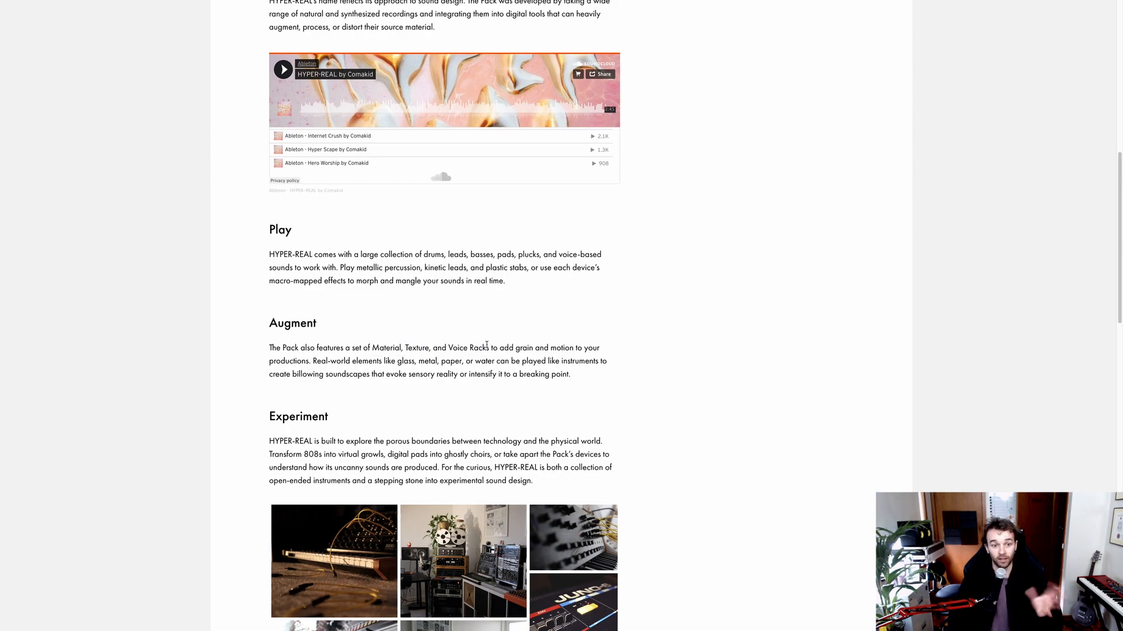
pyautogui.scroll(-2, 479, 353)
pyautogui.moveTo(321, 319); pyautogui.dragTo(442, 319)
pyautogui.click(439, 319)
pyautogui.scroll(-1, 438, 319)
pyautogui.scroll(-4, 438, 318)
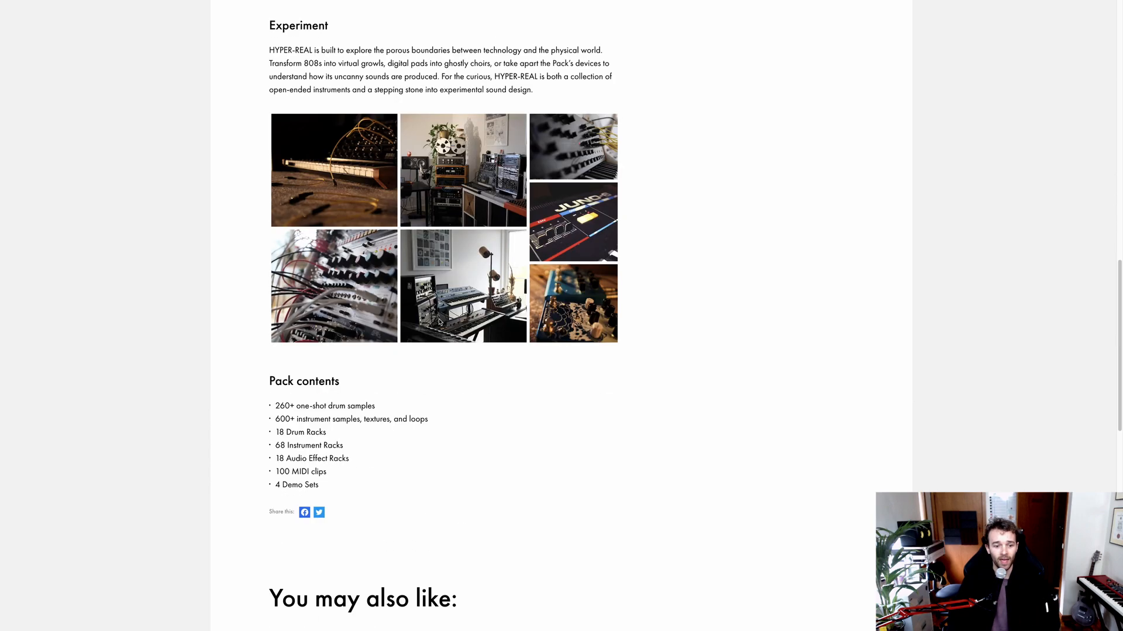
# Step: Read the Pack contents list covering drum samples, instrument samples, racks, MIDI clips and demo sets
pyautogui.scroll(-1, 311, 400)
pyautogui.moveTo(275, 390); pyautogui.dragTo(376, 388)
pyautogui.click(369, 389)
pyautogui.moveTo(280, 400); pyautogui.dragTo(323, 404)
pyautogui.click(324, 404)
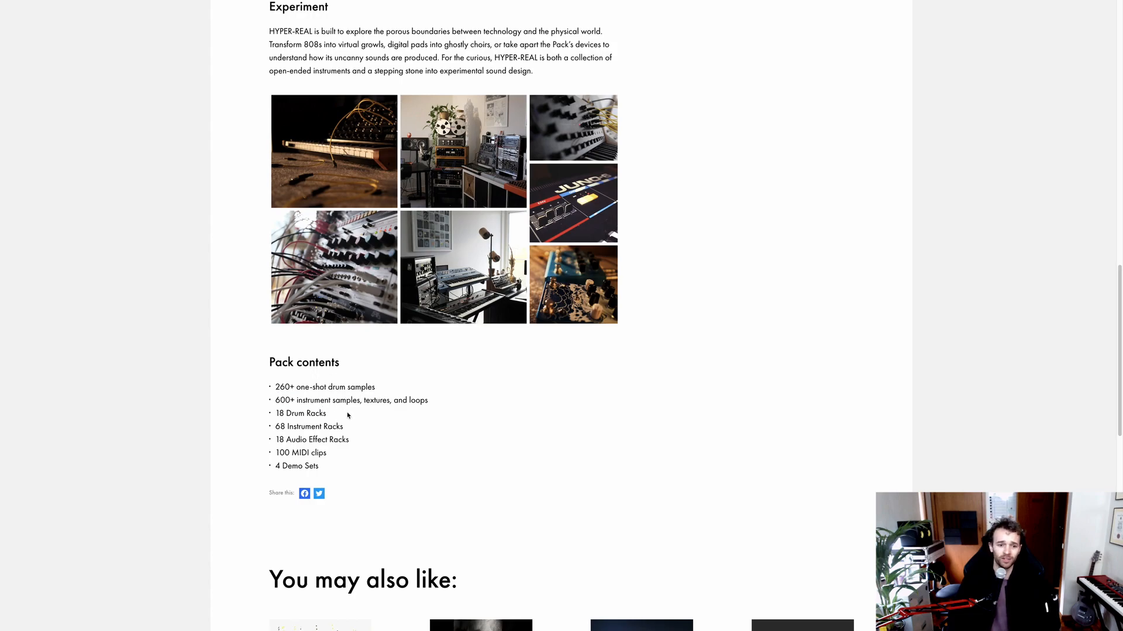
pyautogui.moveTo(328, 413); pyautogui.dragTo(276, 412)
pyautogui.click(276, 412)
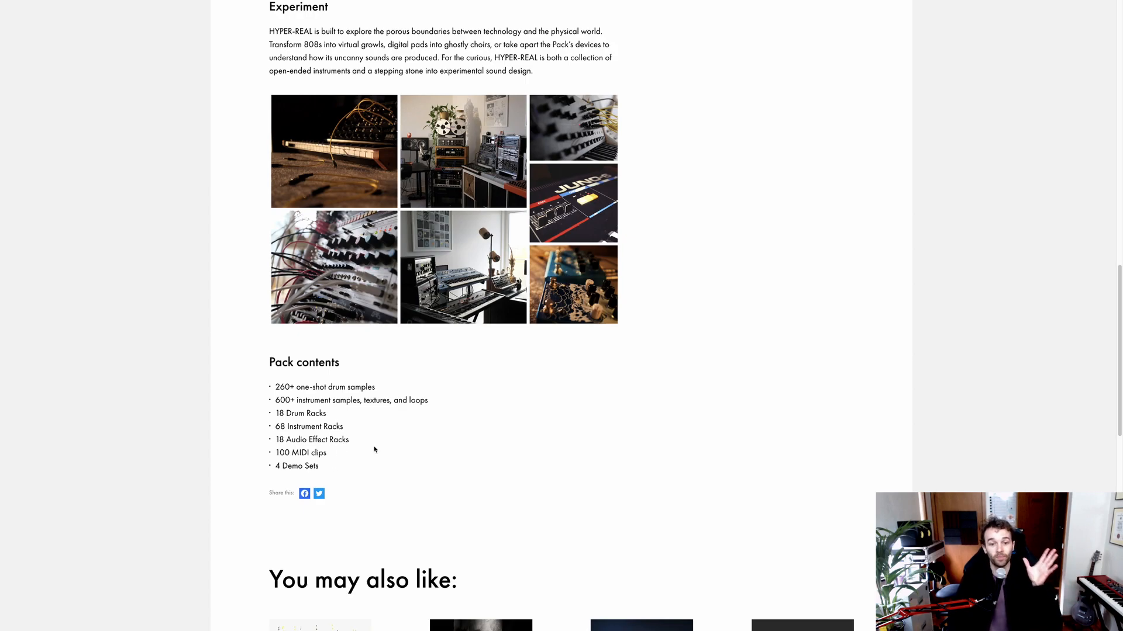
pyautogui.scroll(4, 385, 448)
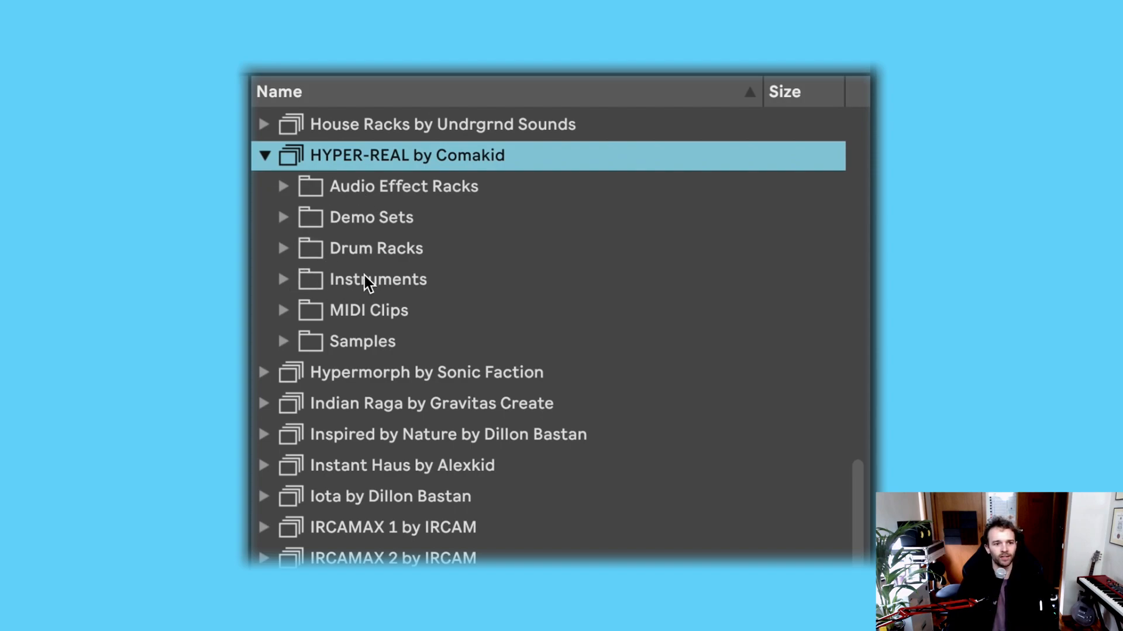
# Step: In Ableton Live's browser, inspect the FX Racks and Vocal FX Racks inside HYPER-REAL's Audio Effect Racks folder
pyautogui.click(285, 187)
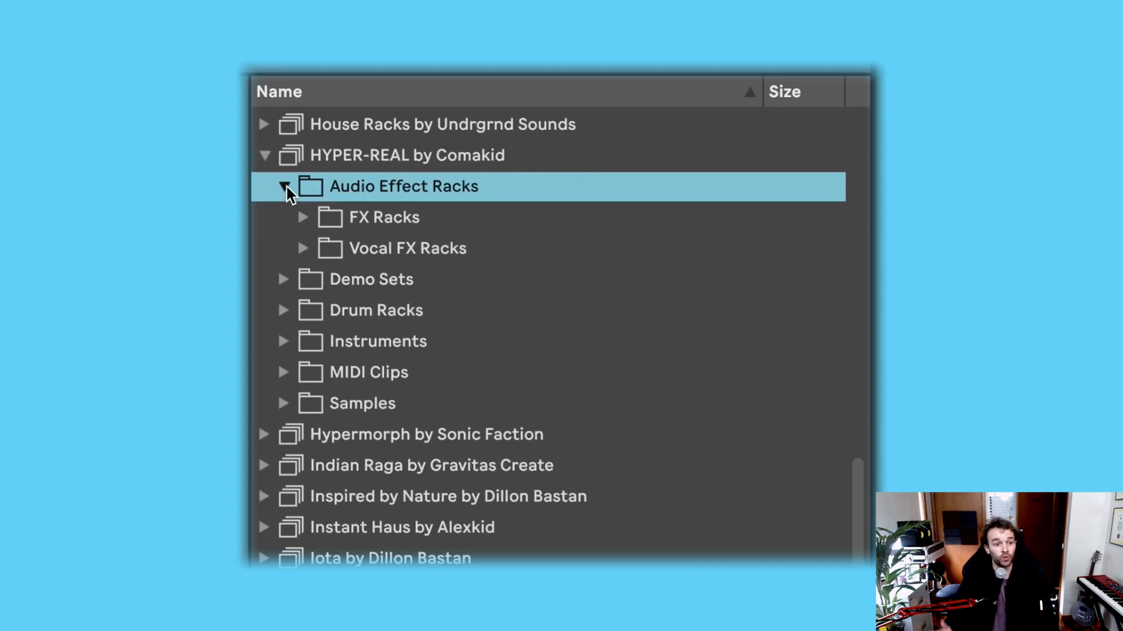
pyautogui.click(303, 217)
pyautogui.click(303, 217)
pyautogui.click(304, 249)
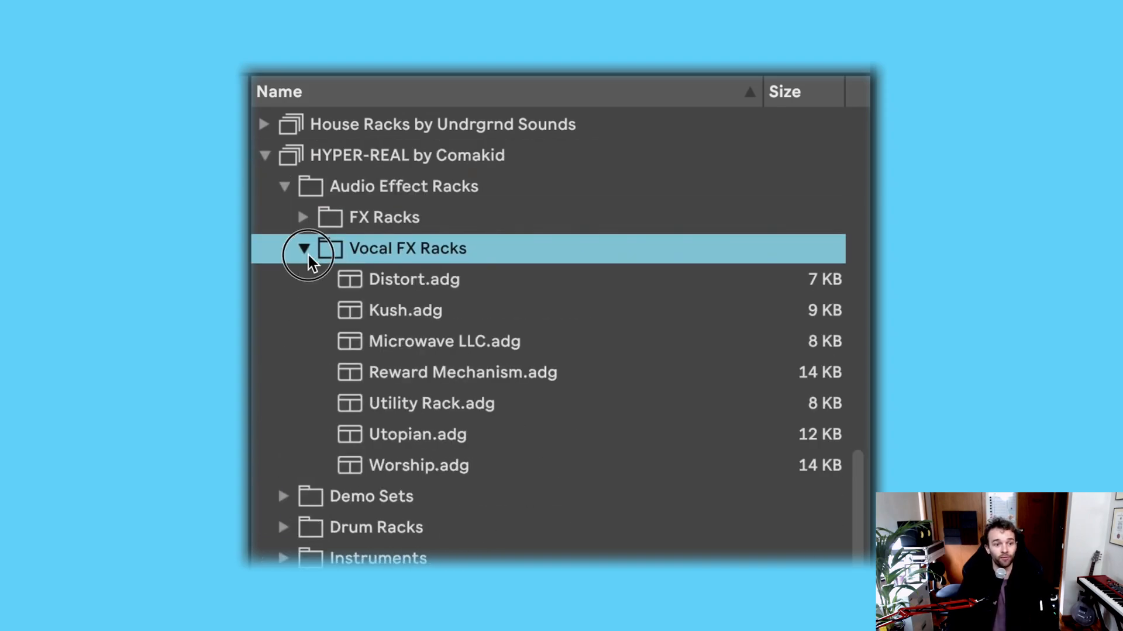
pyautogui.click(305, 250)
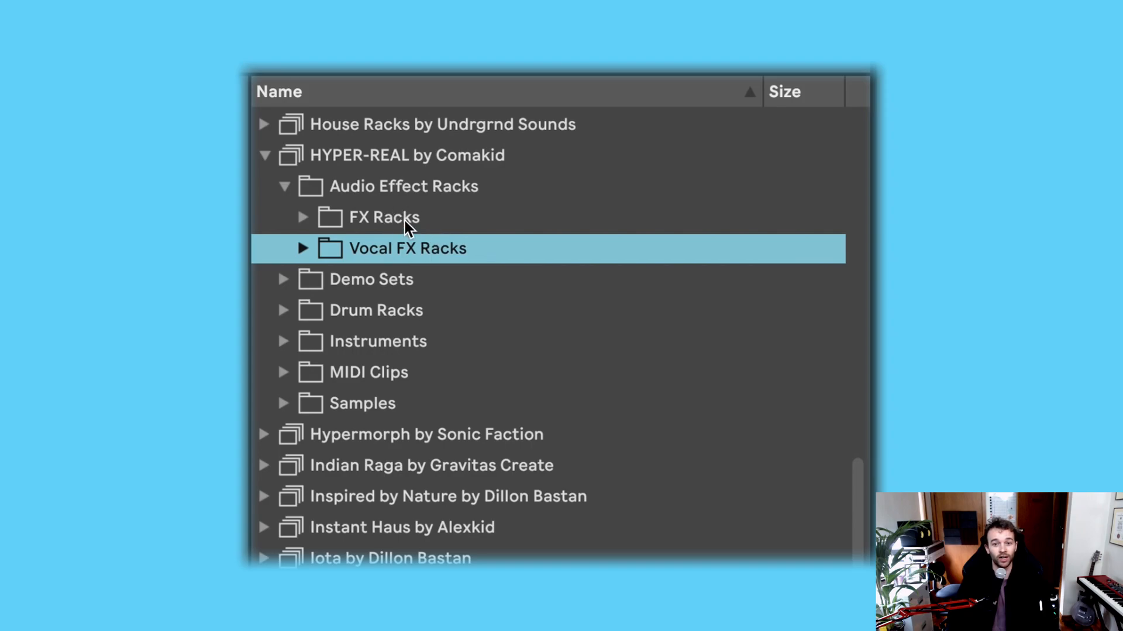
# Step: View the contents of HYPER-REAL's Demo Sets folder and the kits in its Drum Racks folder
pyautogui.press('Down')
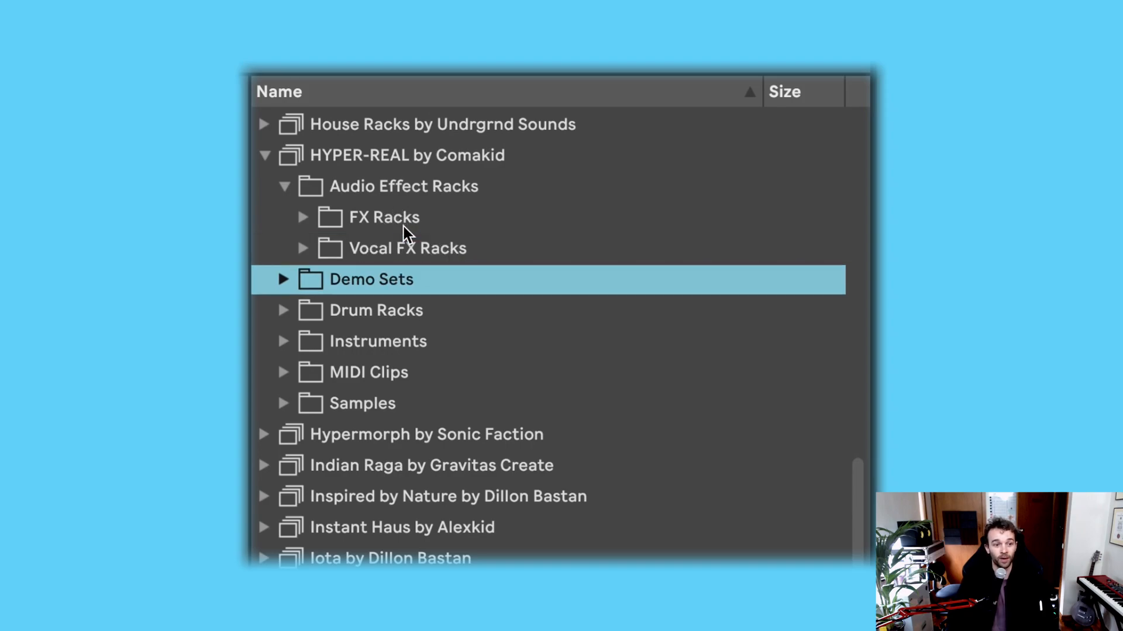
pyautogui.press('Right')
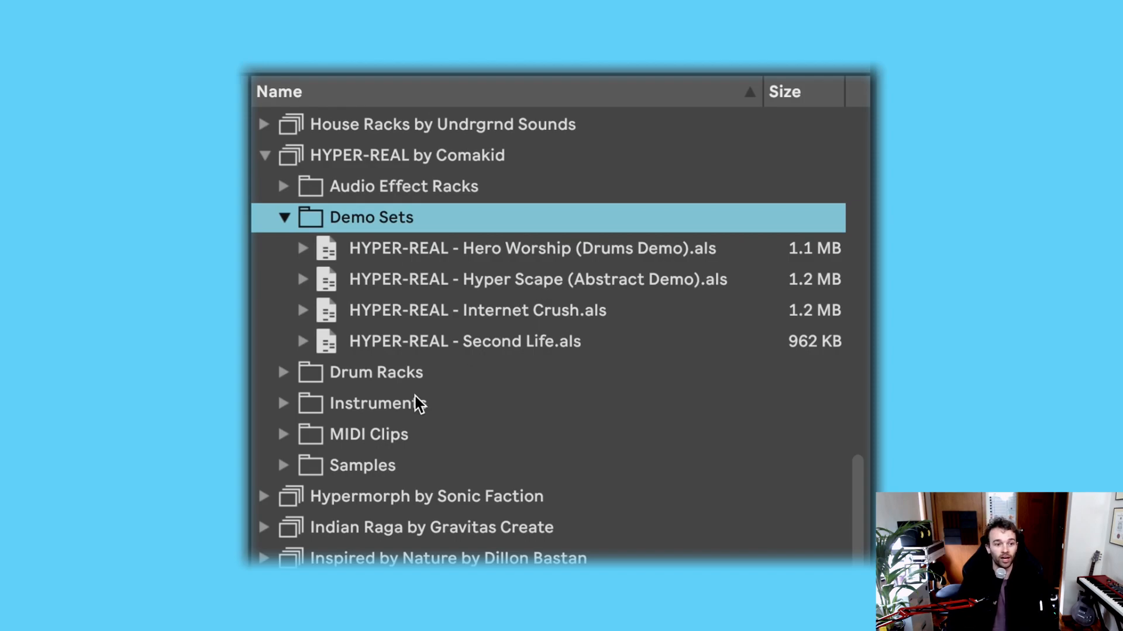
pyautogui.click(283, 373)
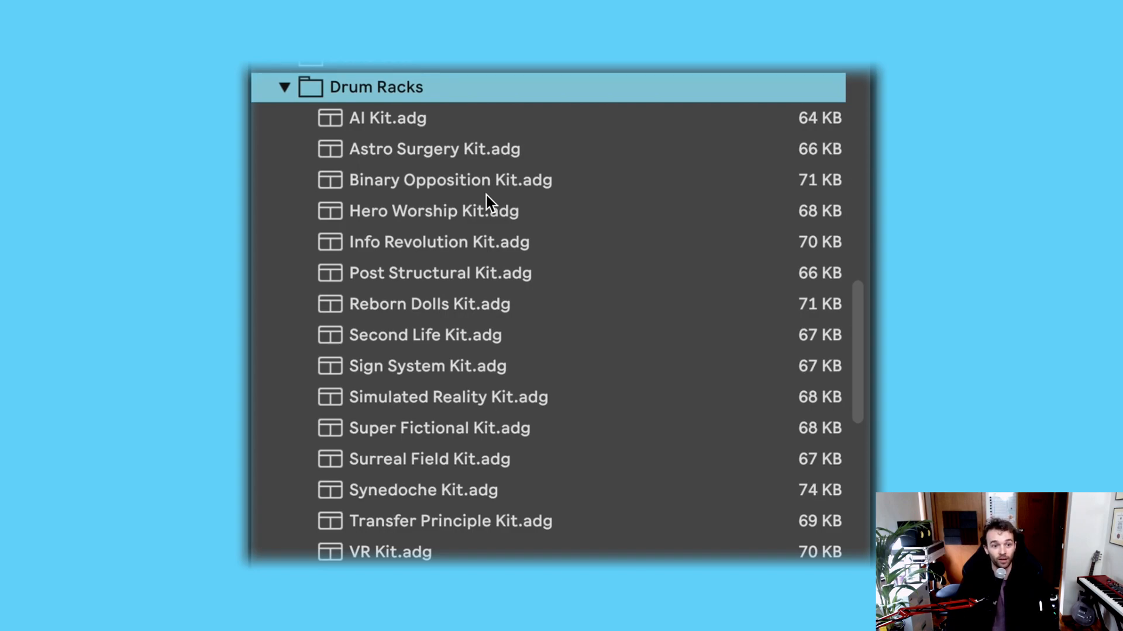
pyautogui.press('Down')
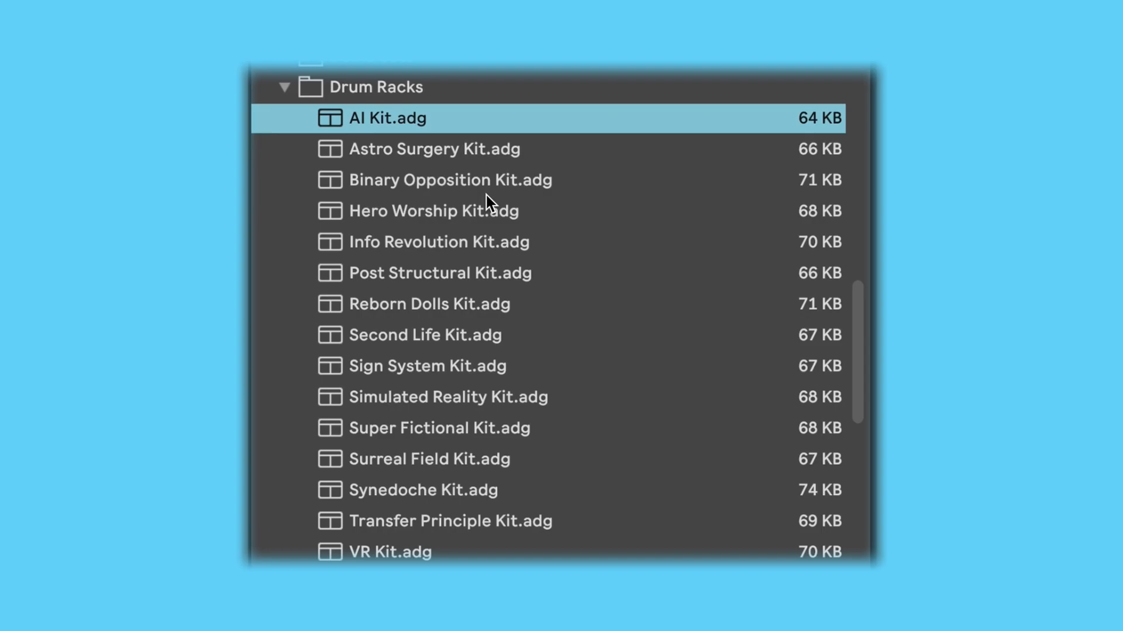
pyautogui.press('Down')
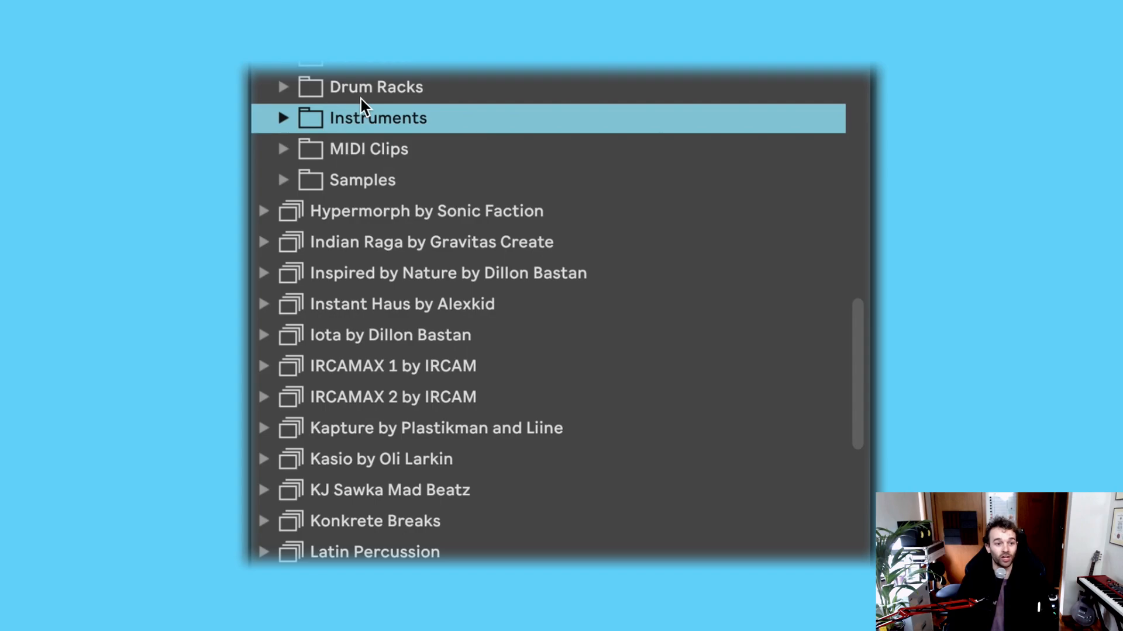
# Step: Expand the Instruments folder and briefly check each of its subfolders in order, from Bass through Voices
pyautogui.click(284, 118)
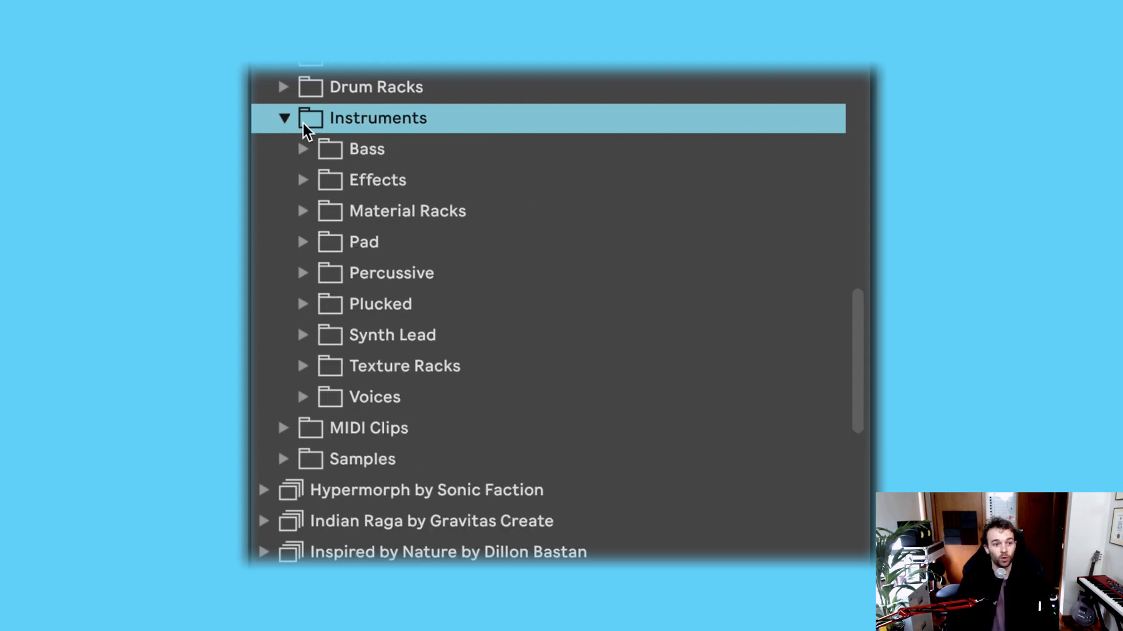
pyautogui.press('Down')
pyautogui.press('Right')
pyautogui.press('Left')
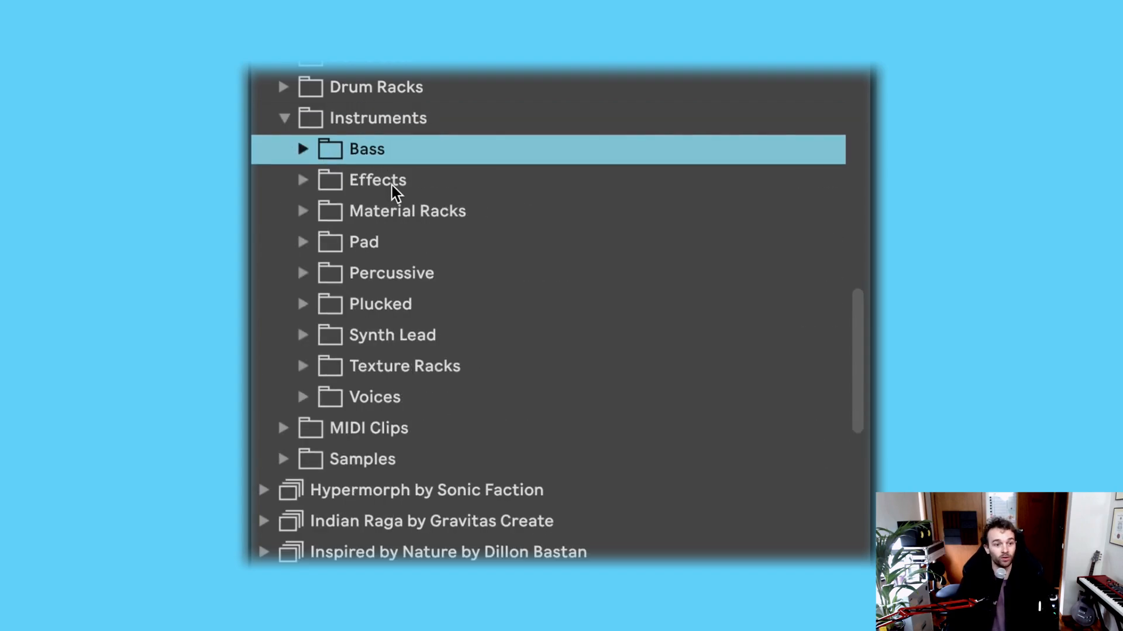
pyautogui.press('Down')
pyautogui.press('Right')
pyautogui.press('Left')
pyautogui.press('Down')
pyautogui.press('Right')
pyautogui.press('Left')
pyautogui.press('Down')
pyautogui.press('Right')
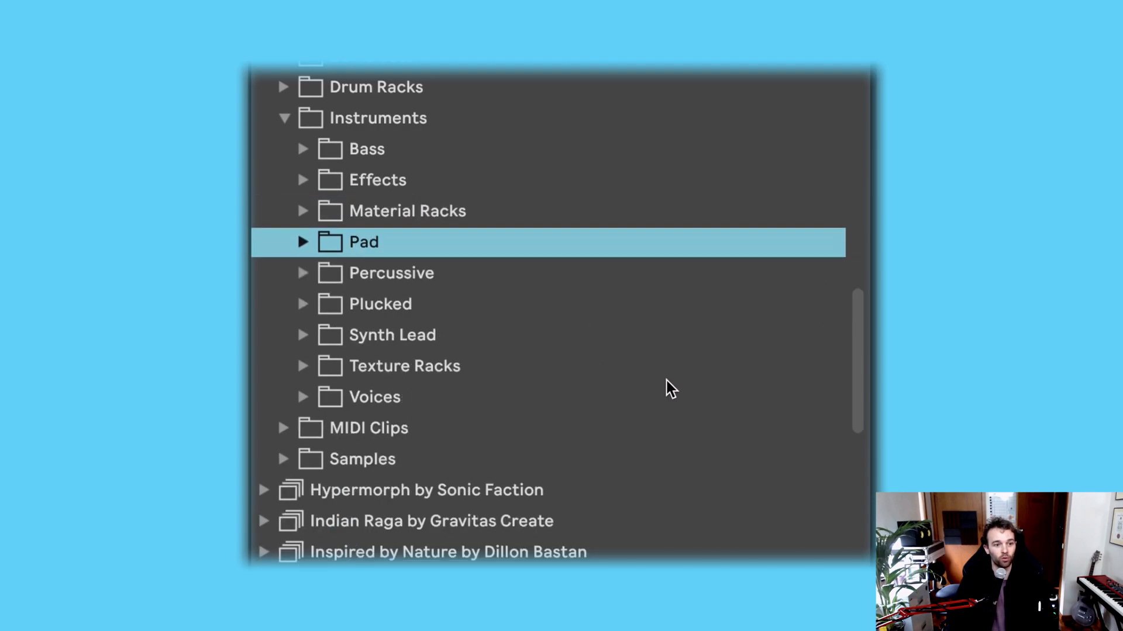
pyautogui.press('Left')
pyautogui.press('Down')
pyautogui.press('Right')
pyautogui.press('Left')
pyautogui.press('Down')
pyautogui.press('Right')
pyautogui.press('Left')
pyautogui.press('Down')
pyautogui.press('Right')
pyautogui.press('Left')
pyautogui.press('Down')
pyautogui.press('Right')
pyautogui.press('Left')
pyautogui.press('Down')
pyautogui.press('Right')
pyautogui.press('Left')
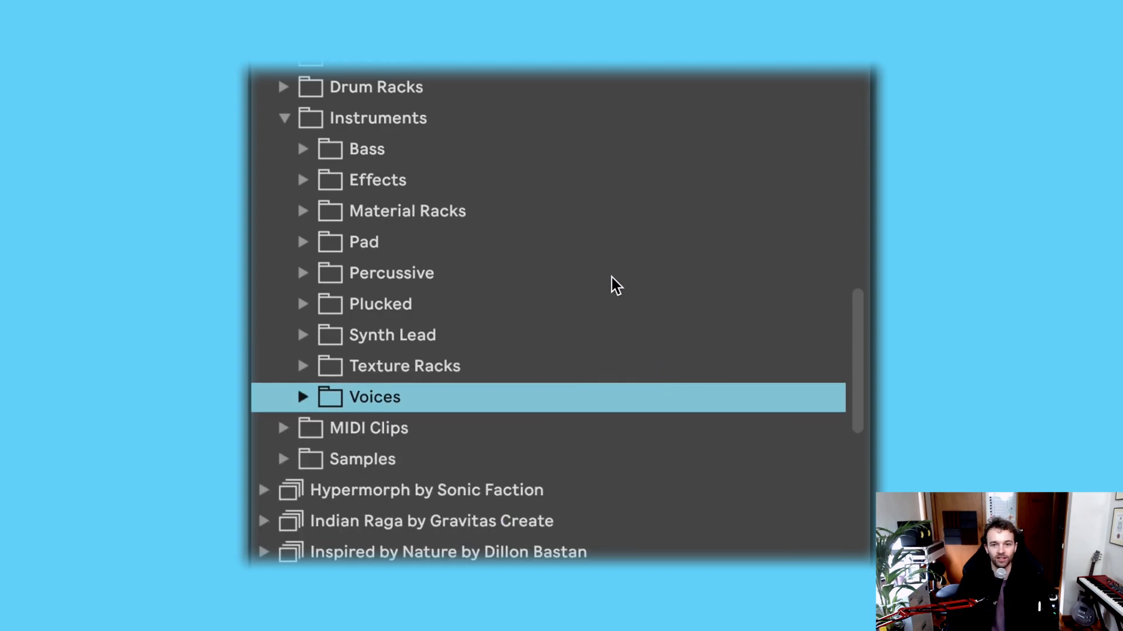
# Step: Expand the Bass instruments folder and look through its presets, including Blockchain and Hyper 808
pyautogui.click(303, 149)
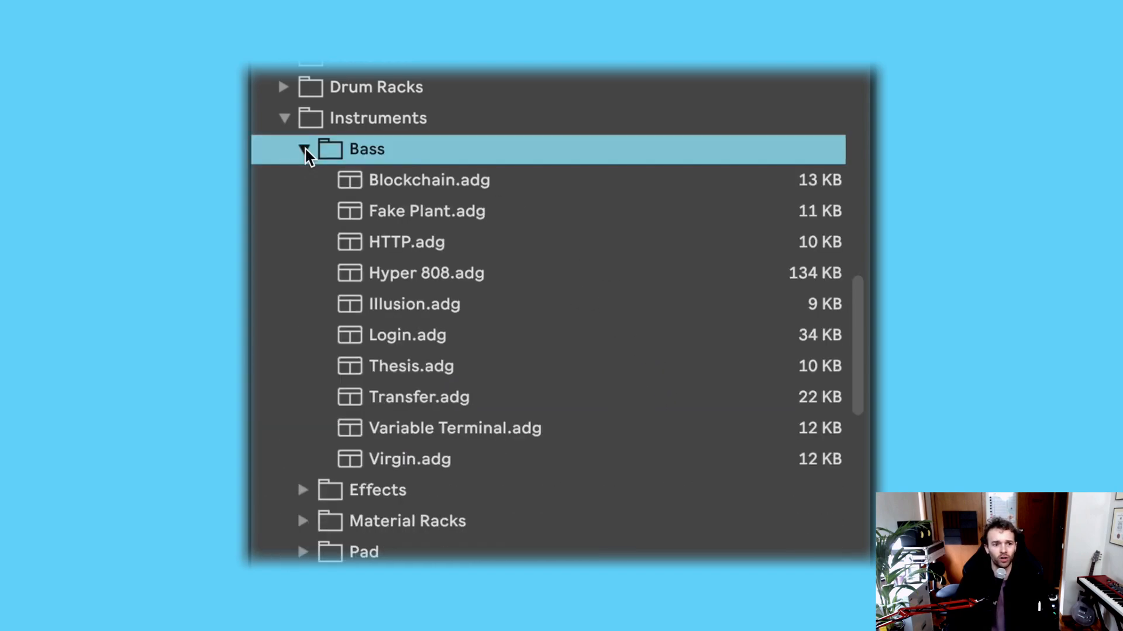
pyautogui.click(475, 192)
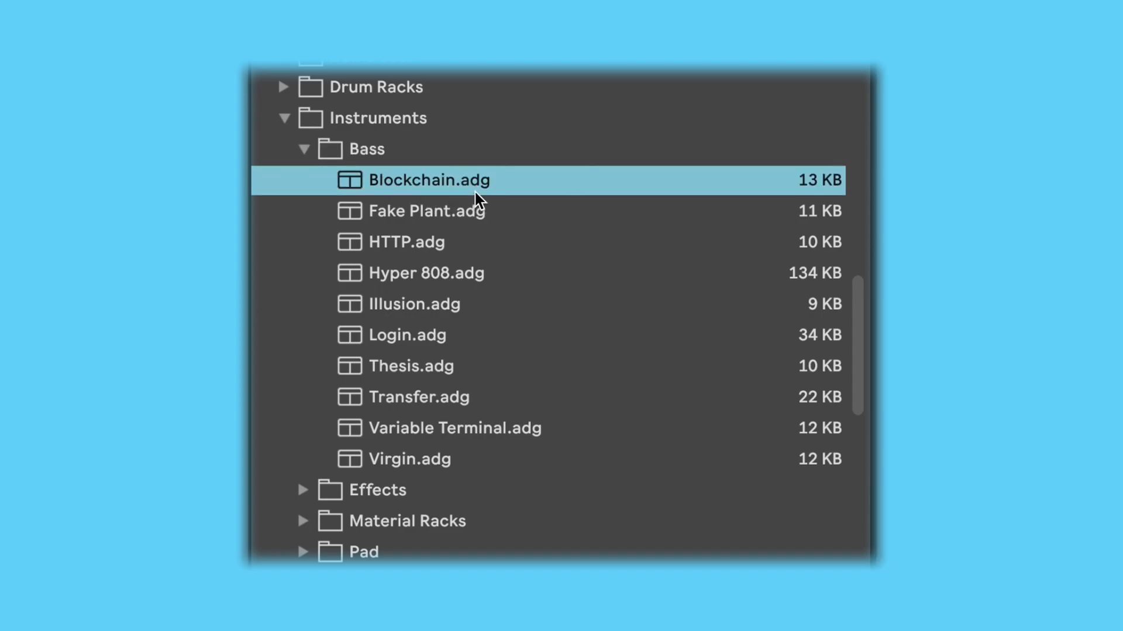
pyautogui.click(464, 283)
pyautogui.click(456, 347)
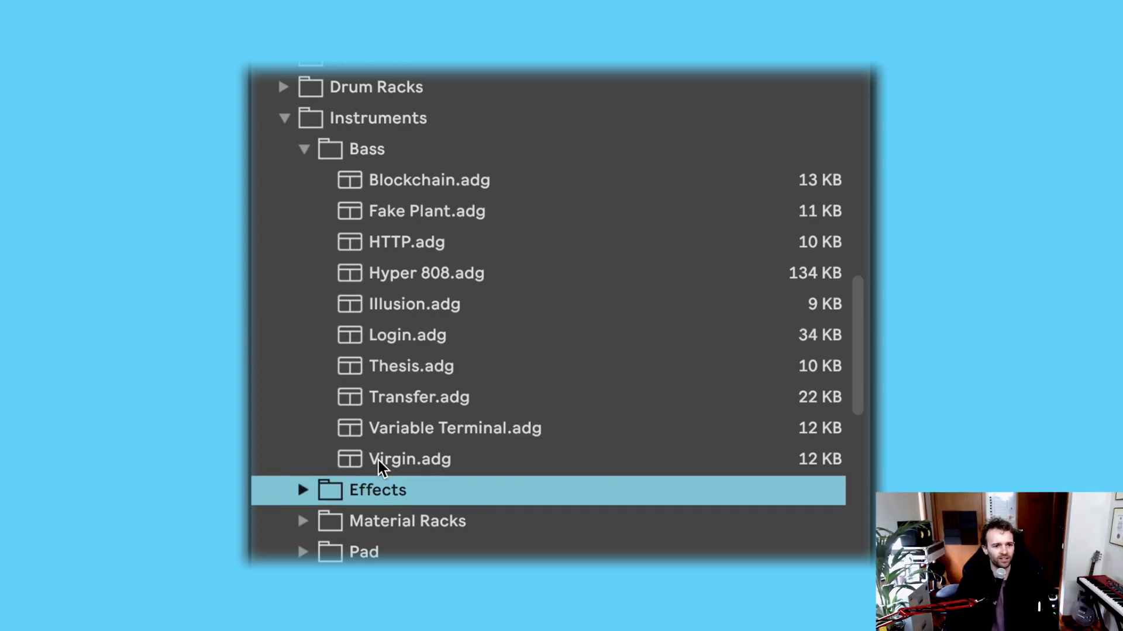
# Step: Look through the presets in the Effects instruments folder and collapse it again
pyautogui.press('Right')
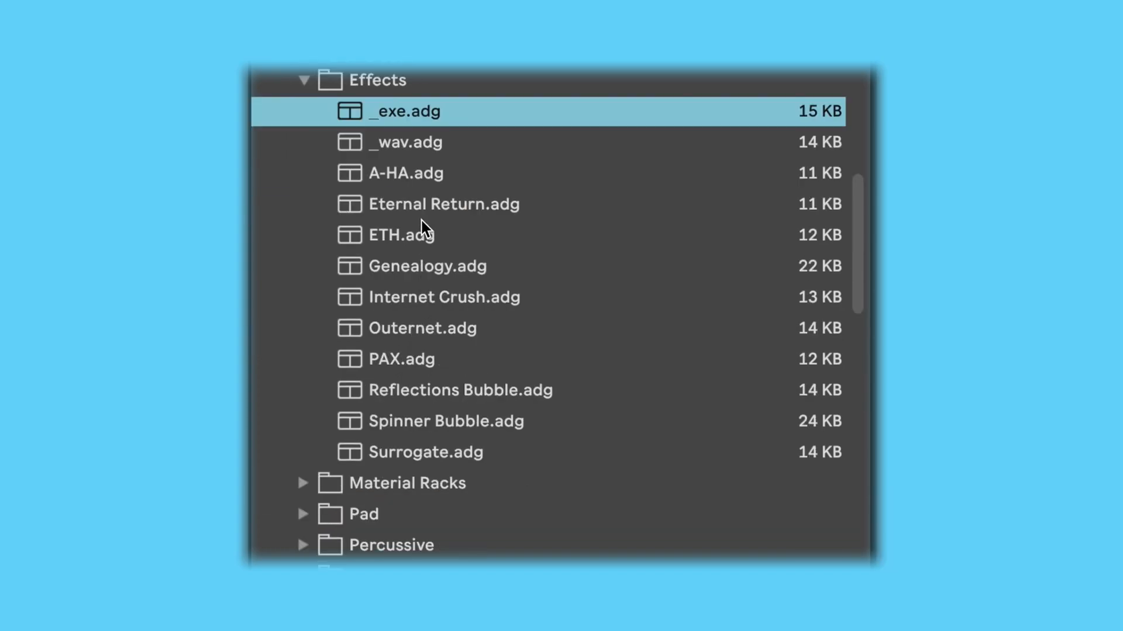
pyautogui.click(423, 210)
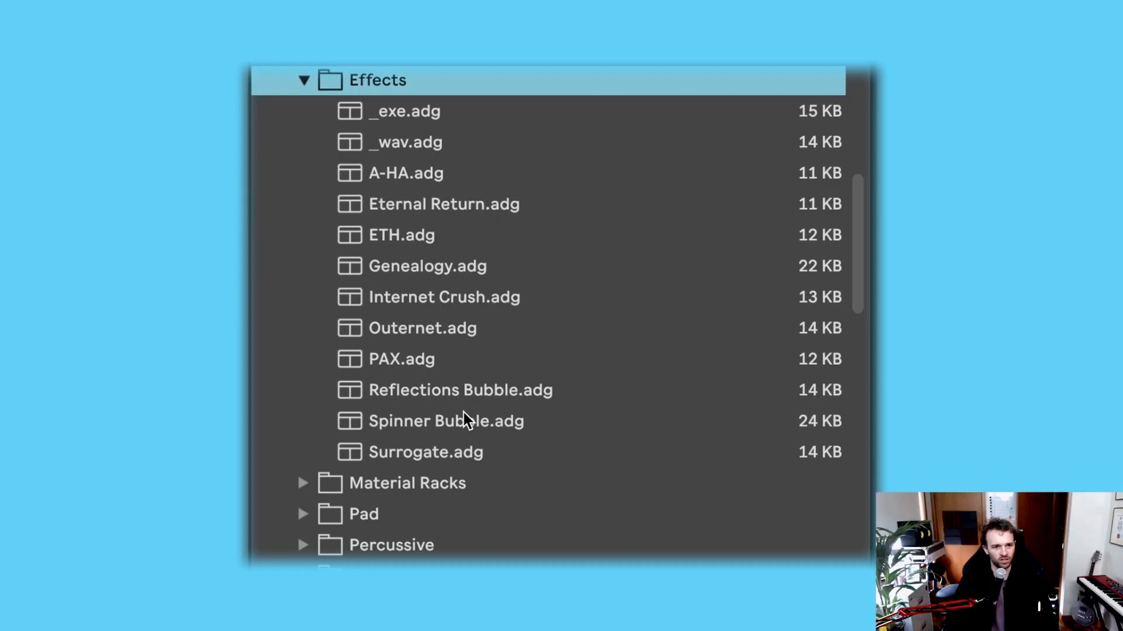
pyautogui.press('Left')
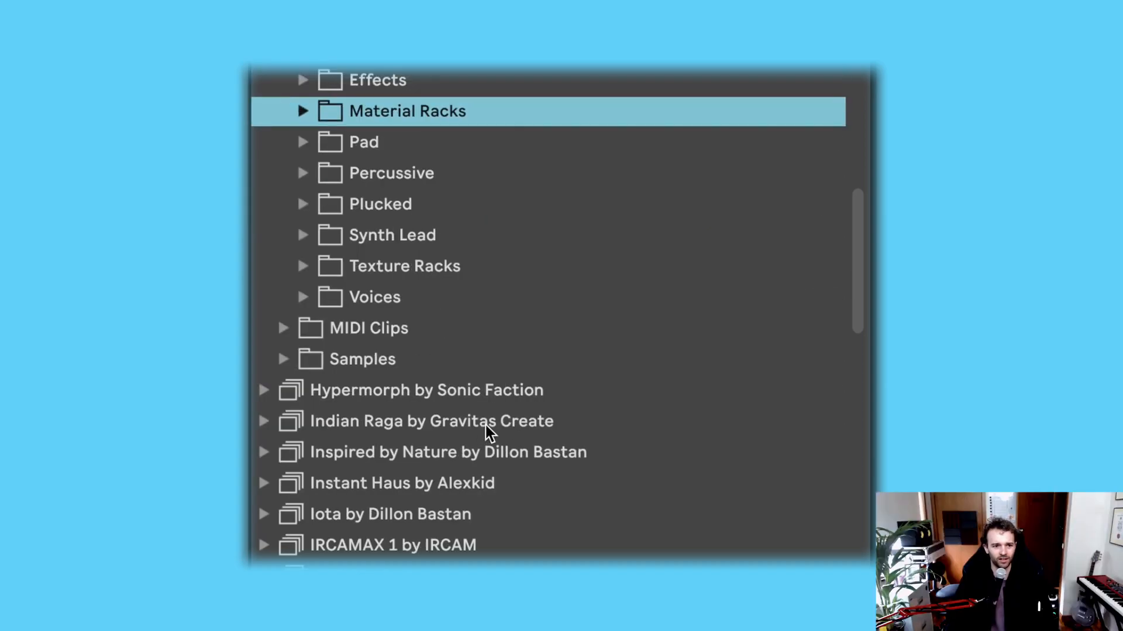
# Step: Check the Glass and Metall presets in the Material Racks folder, and collapse the folder
pyautogui.press('Right')
pyautogui.press('Down')
pyautogui.press('Down')
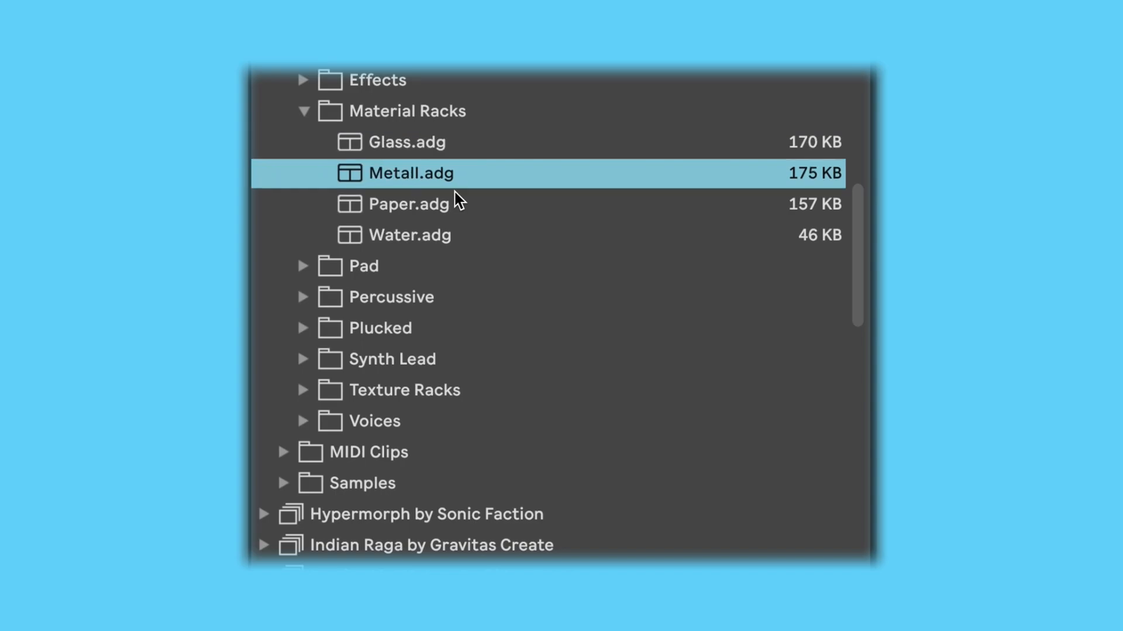
pyautogui.press('Up')
pyautogui.press('Up')
pyautogui.press('Left')
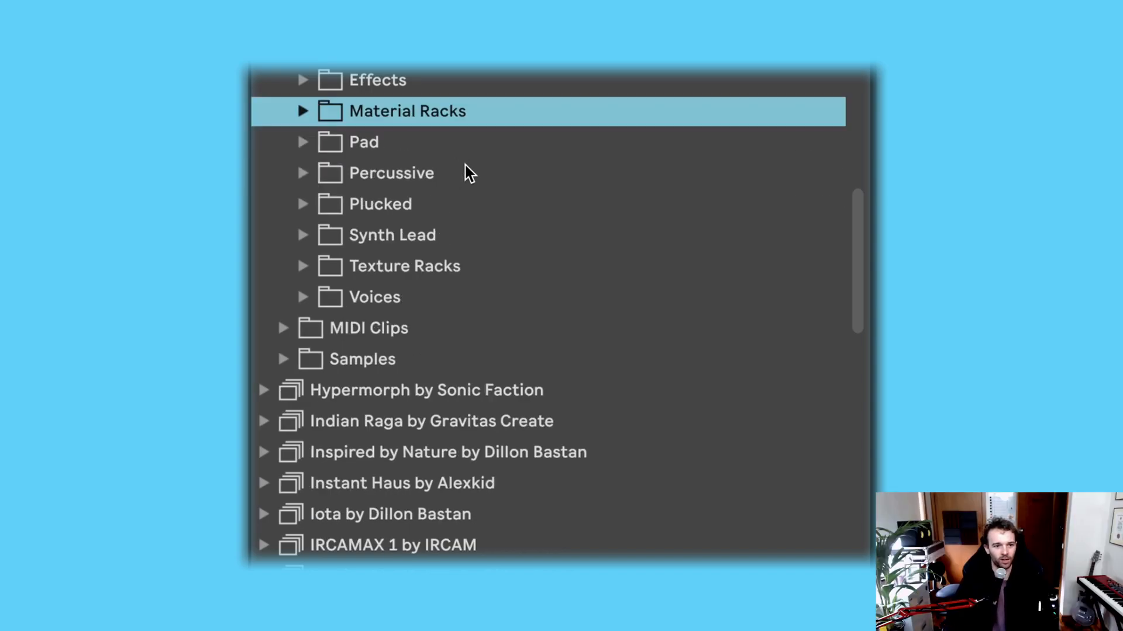
# Step: Look through the presets in the Pad instruments folder, from Displacement Pad to Hexane Pad, and collapse the folder again
pyautogui.press('Down')
pyautogui.press('Right')
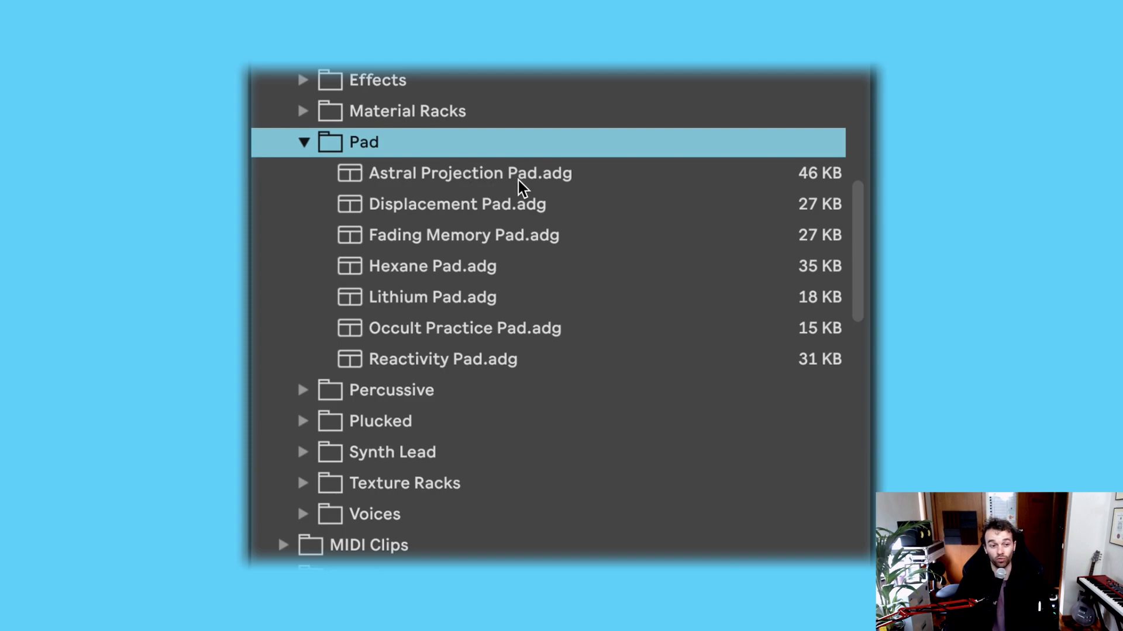
pyautogui.press('Down')
pyautogui.press('Down')
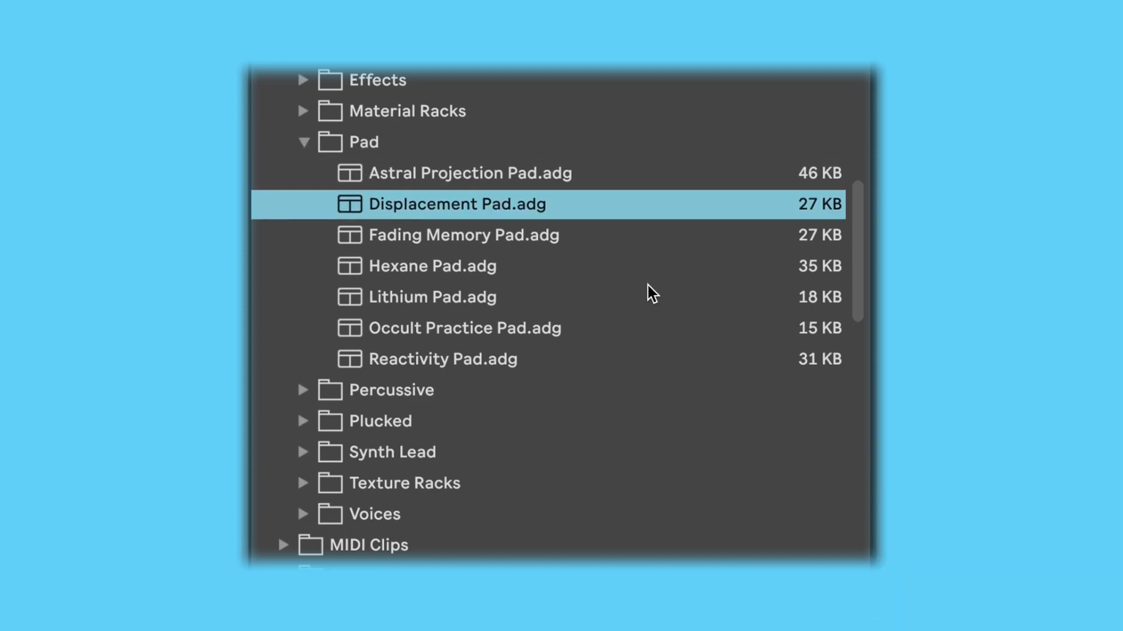
pyautogui.press('Down')
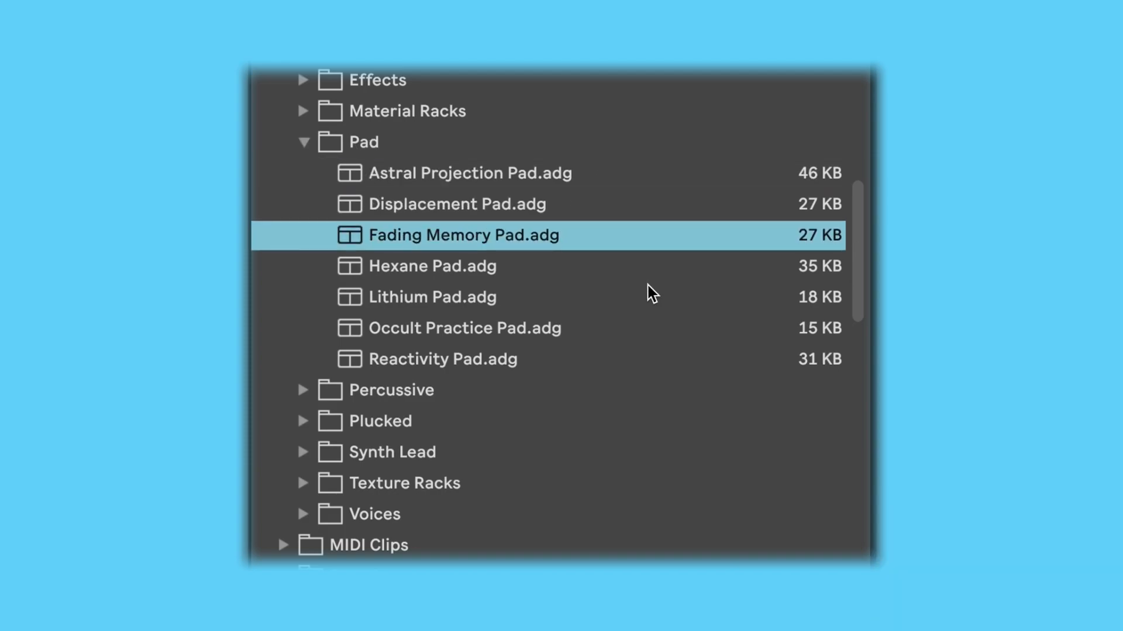
pyautogui.press('Down')
pyautogui.press('Left')
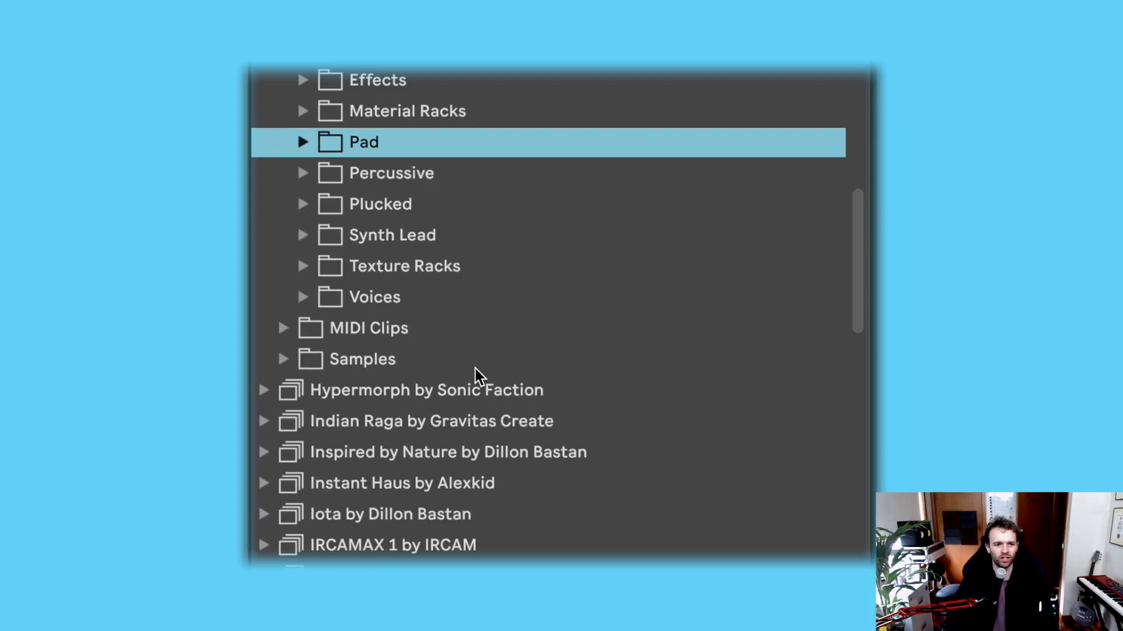
# Step: Expand the Percussive instruments folder and check the Metallic Donk Bass Stab, Hi Hat Device and Clap Device presets
pyautogui.click(301, 174)
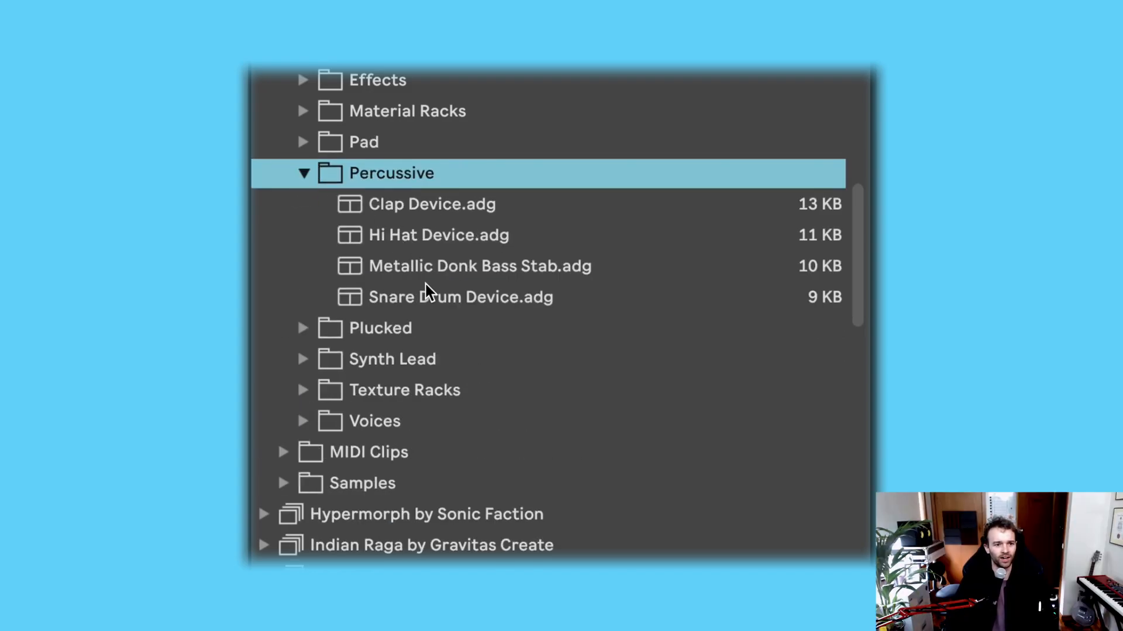
pyautogui.click(426, 269)
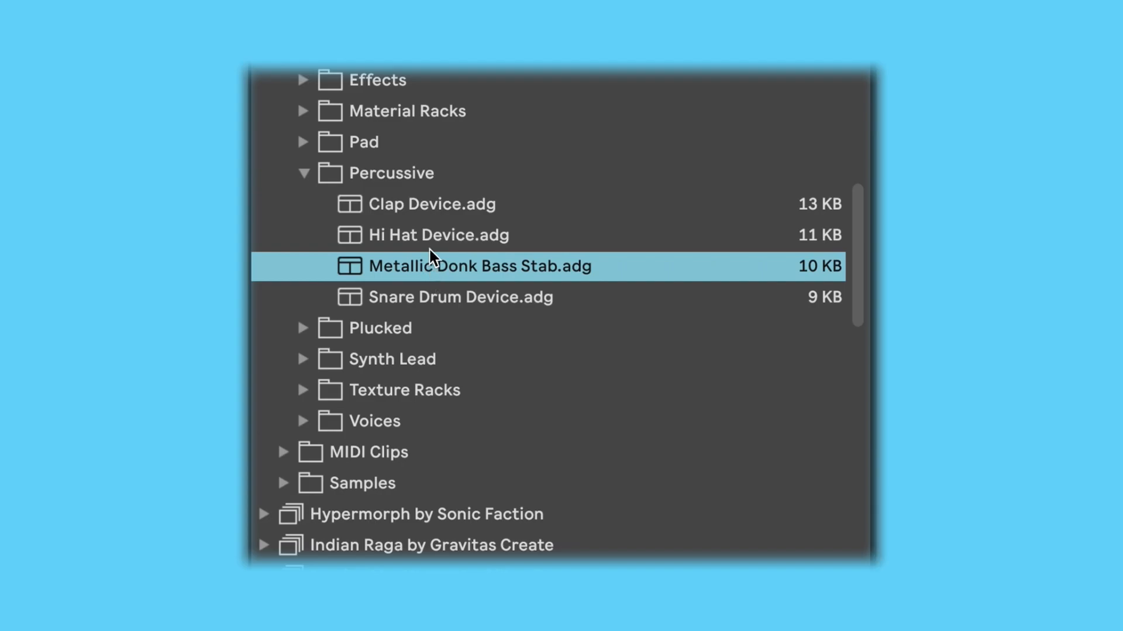
pyautogui.click(428, 231)
pyautogui.click(425, 210)
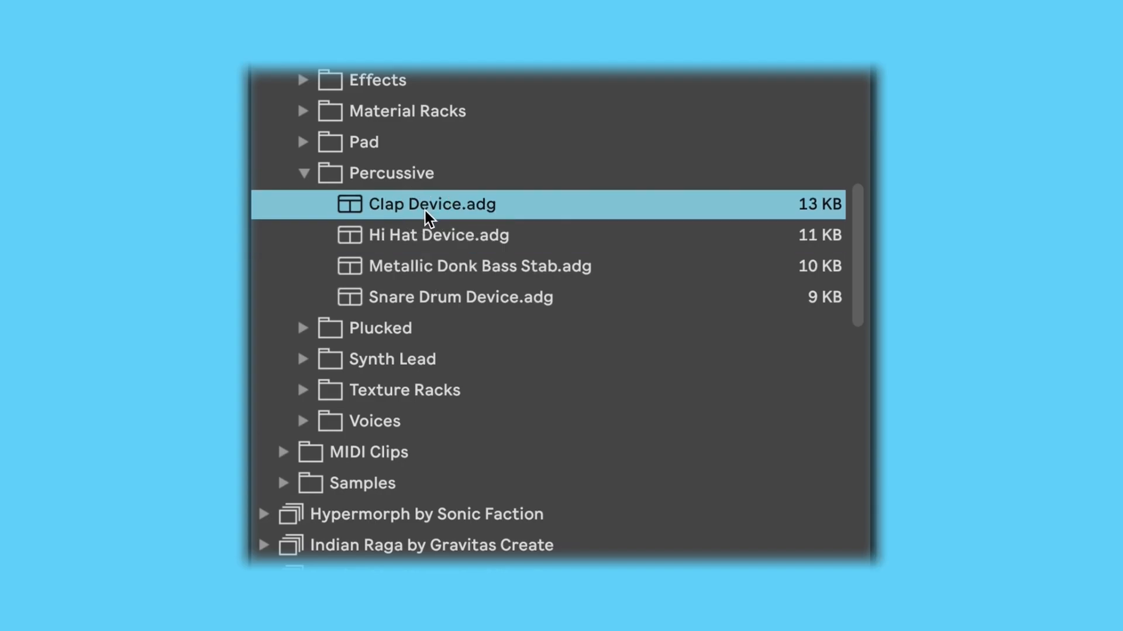
# Step: Expand the Plucked instruments folder and check the Literary Pluck, Supermarket Pluck and Viscosity Arp presets
pyautogui.click(369, 325)
pyautogui.click(440, 301)
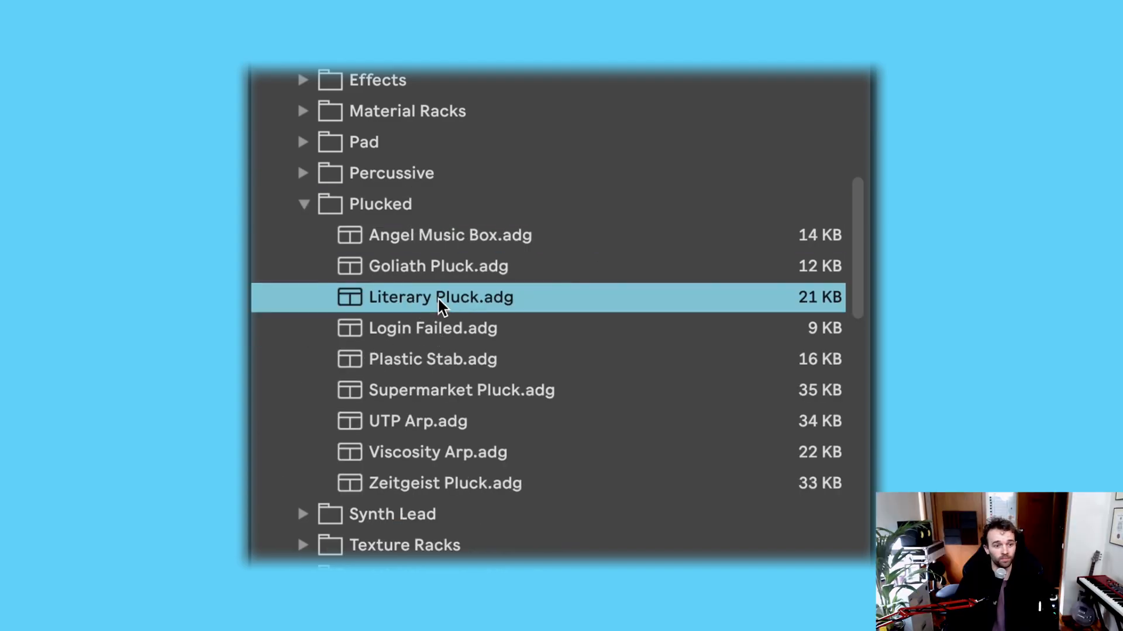
pyautogui.click(457, 398)
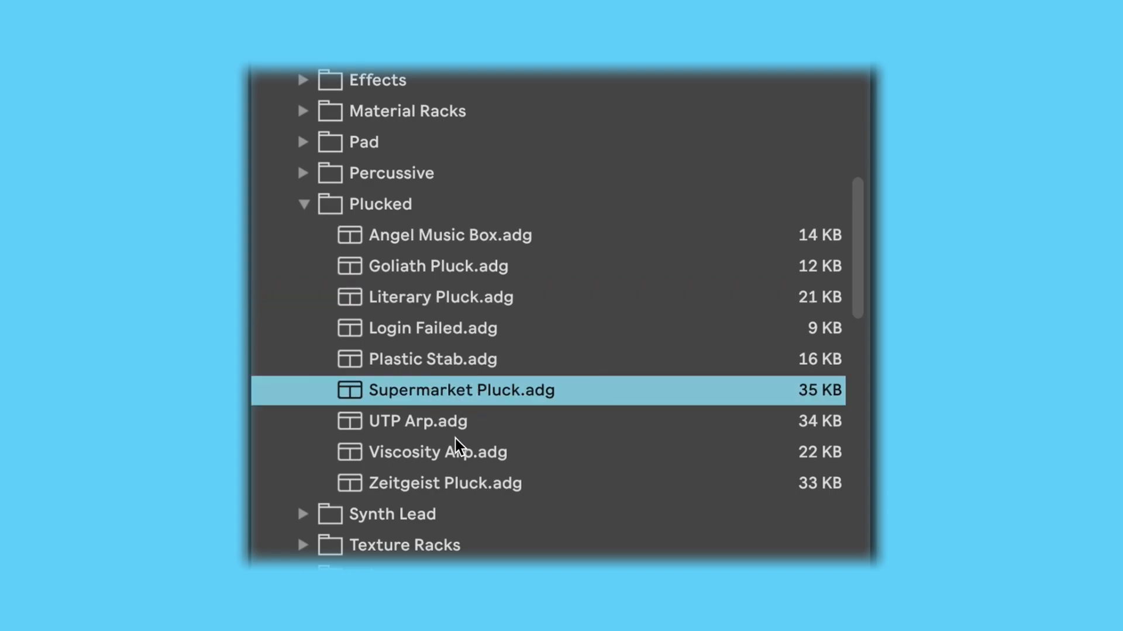
pyautogui.click(458, 461)
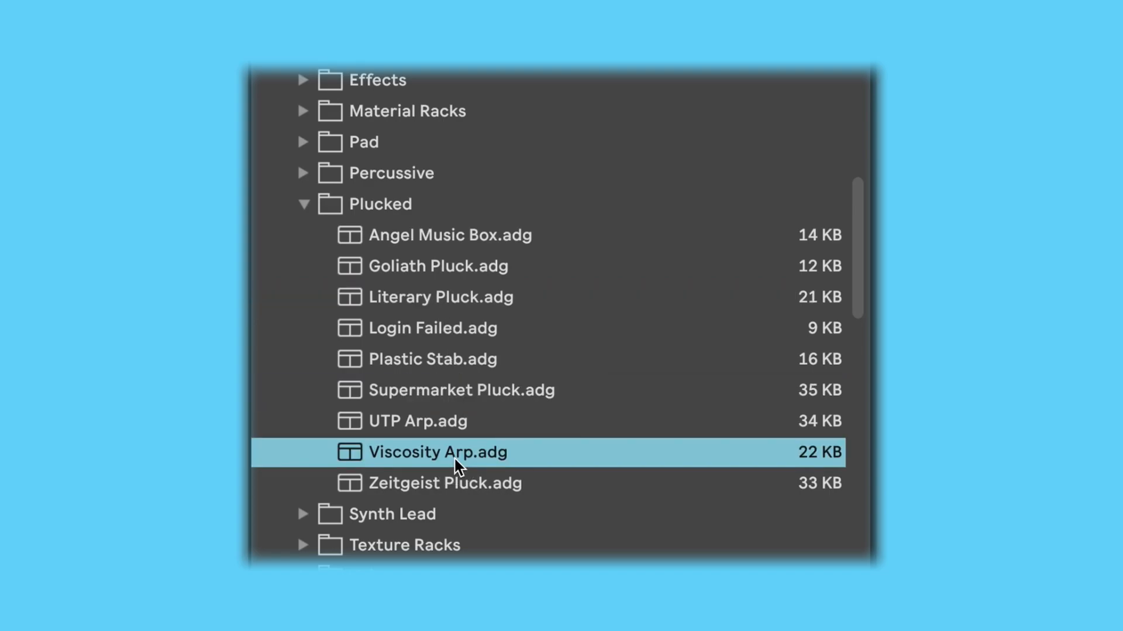
# Step: Expand the Synth Lead instruments folder and check its presets, including Teen Idol Lead and Telekinesis Lead
pyautogui.click(349, 519)
pyautogui.click(305, 514)
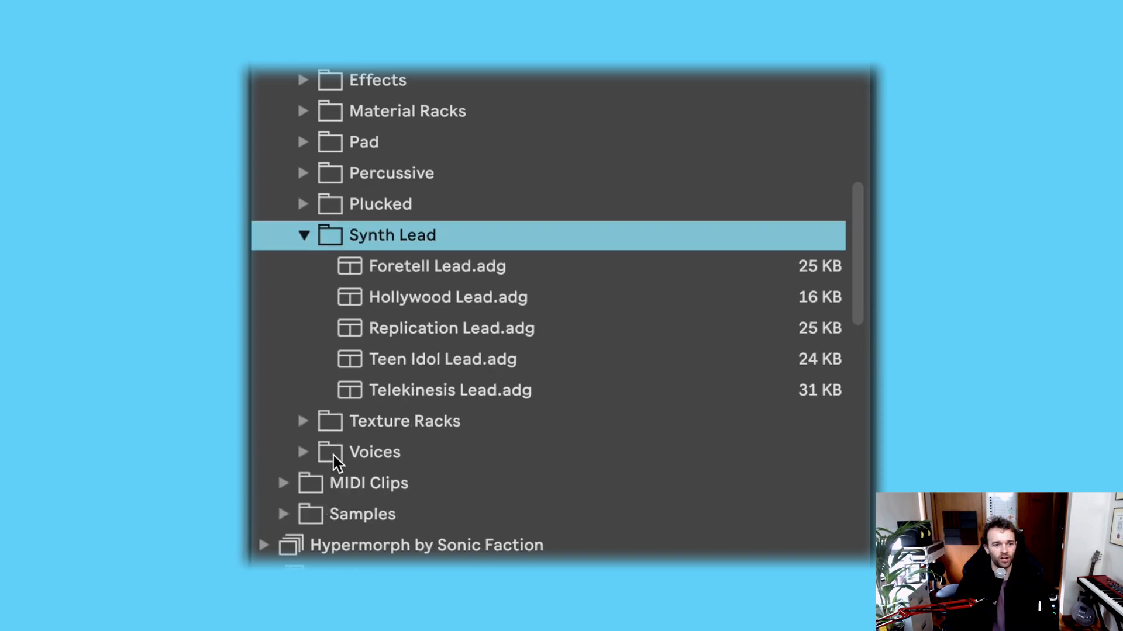
pyautogui.press('Down')
pyautogui.click(402, 360)
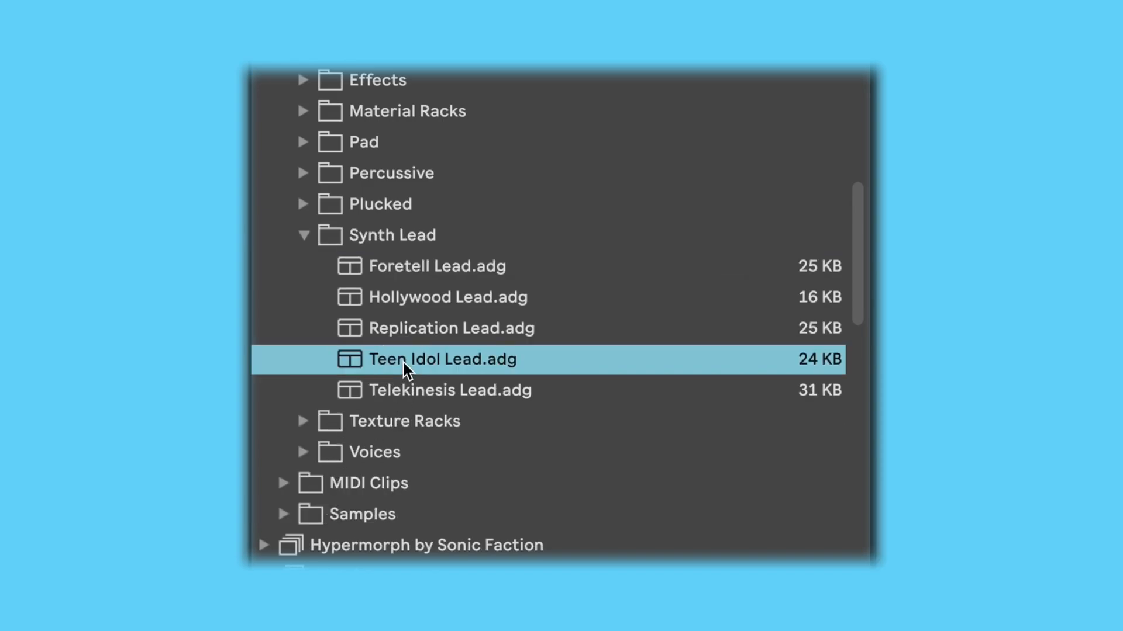
pyautogui.click(422, 388)
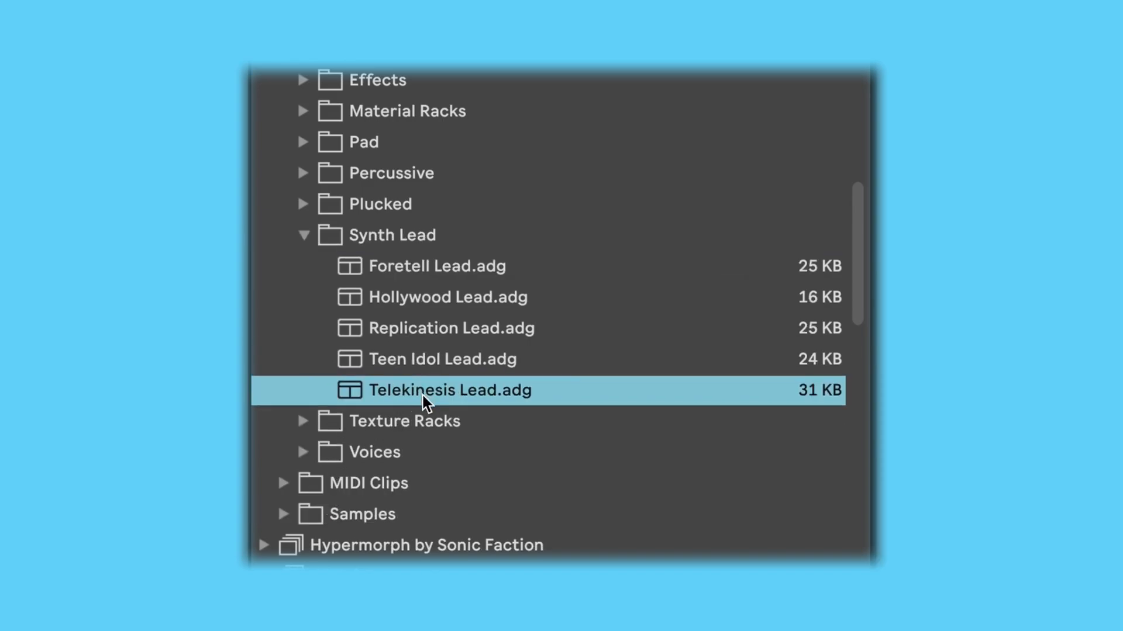
# Step: Expand the Texture Racks folder and look through its presets, including Texture Slice 2
pyautogui.click(416, 418)
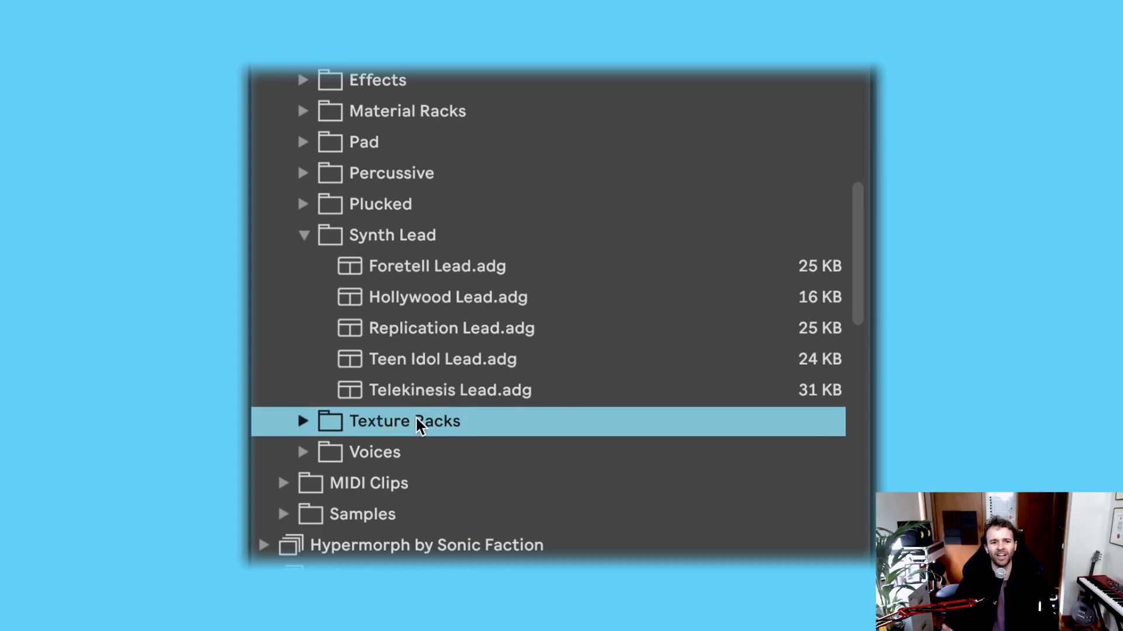
pyautogui.click(416, 419)
pyautogui.click(305, 421)
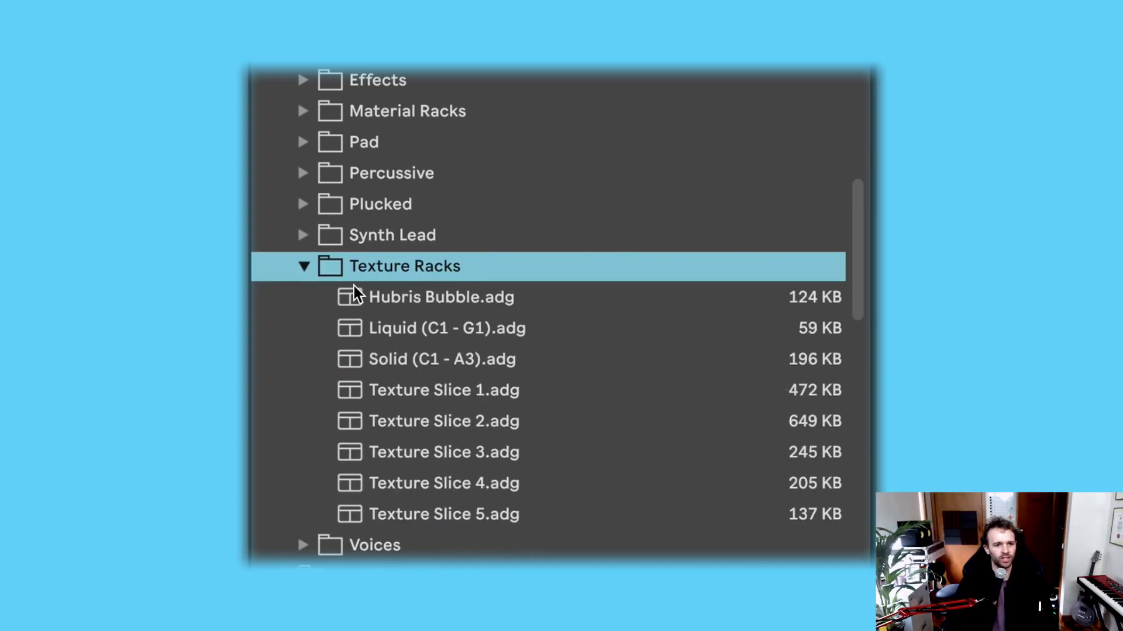
pyautogui.click(431, 421)
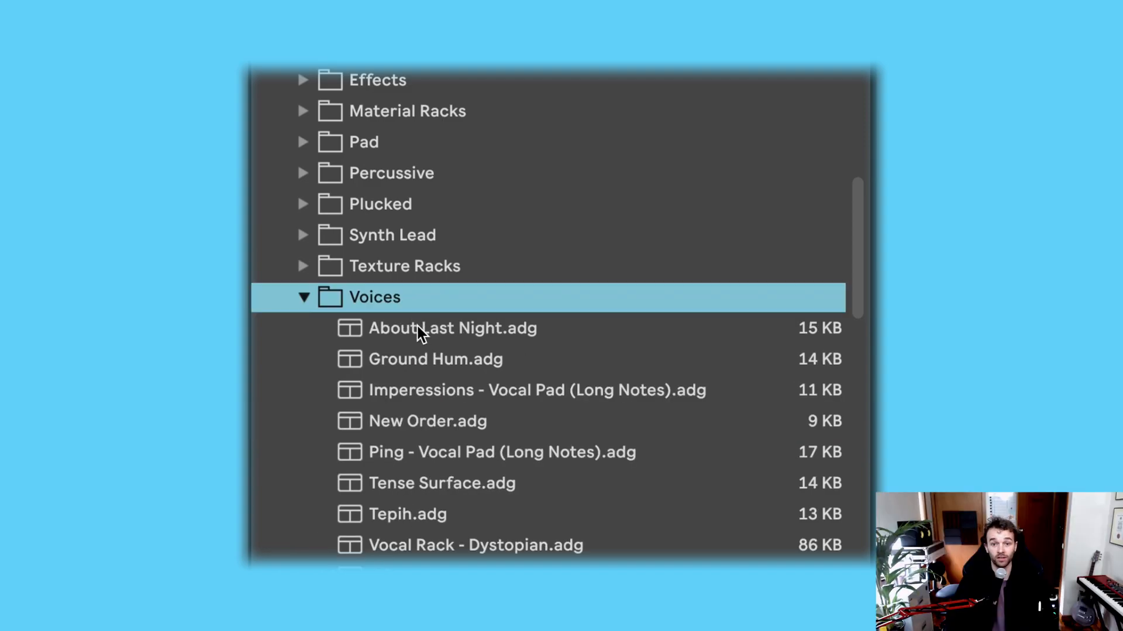
# Step: Look through the Voices presets, including About Last Night and Ping - Vocal Pad (Long Notes), and collapse the folder
pyautogui.click(420, 333)
pyautogui.click(459, 455)
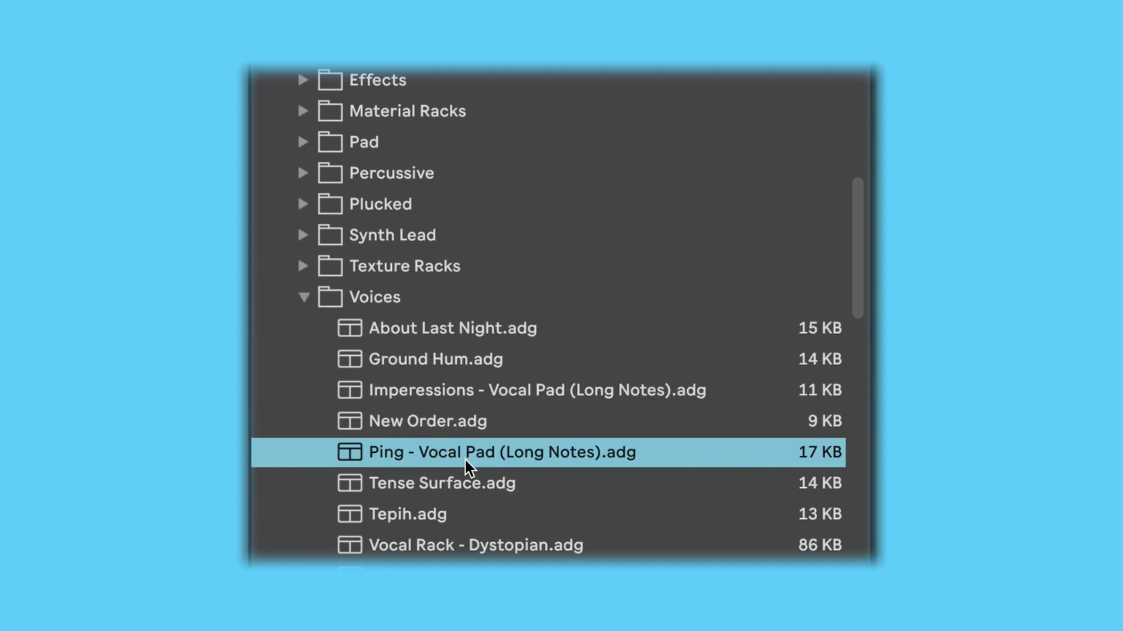
pyautogui.click(489, 536)
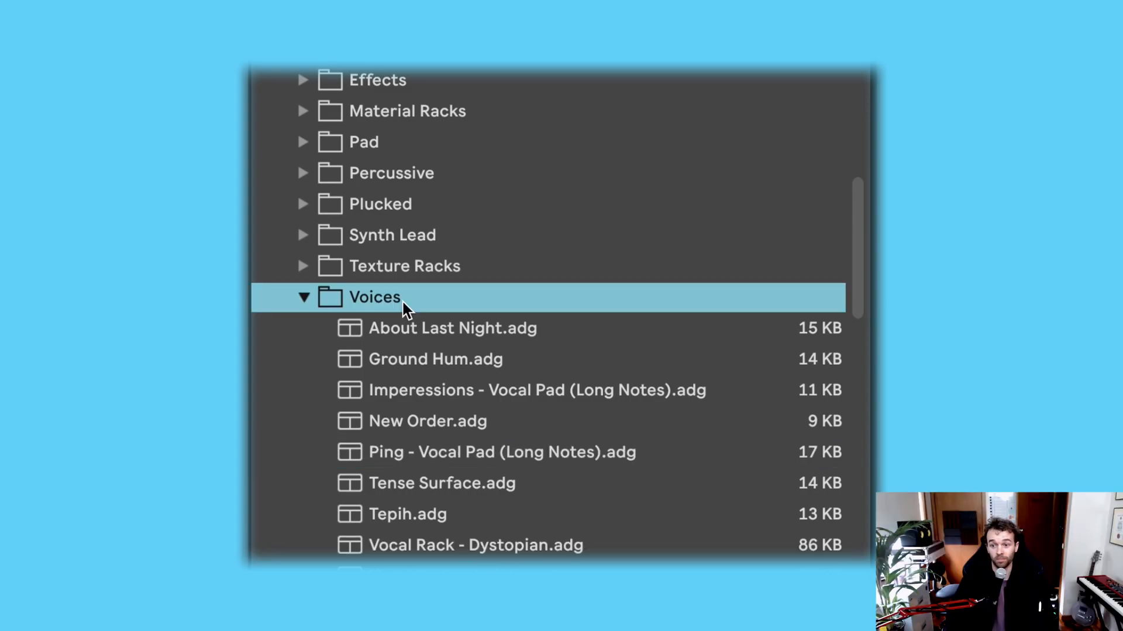
pyautogui.press('Left')
# Step: Expand the pack's MIDI Clips folder and open its Bass subfolder to view the bass clips
pyautogui.press('Down')
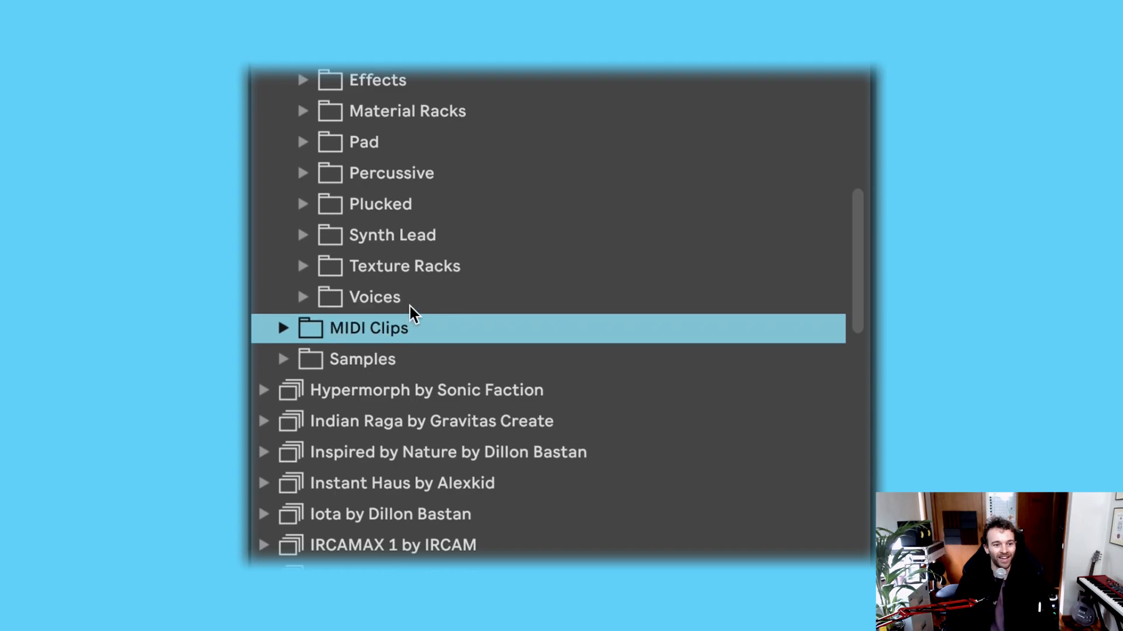
pyautogui.press('Right')
pyautogui.press('Down')
pyautogui.press('Right')
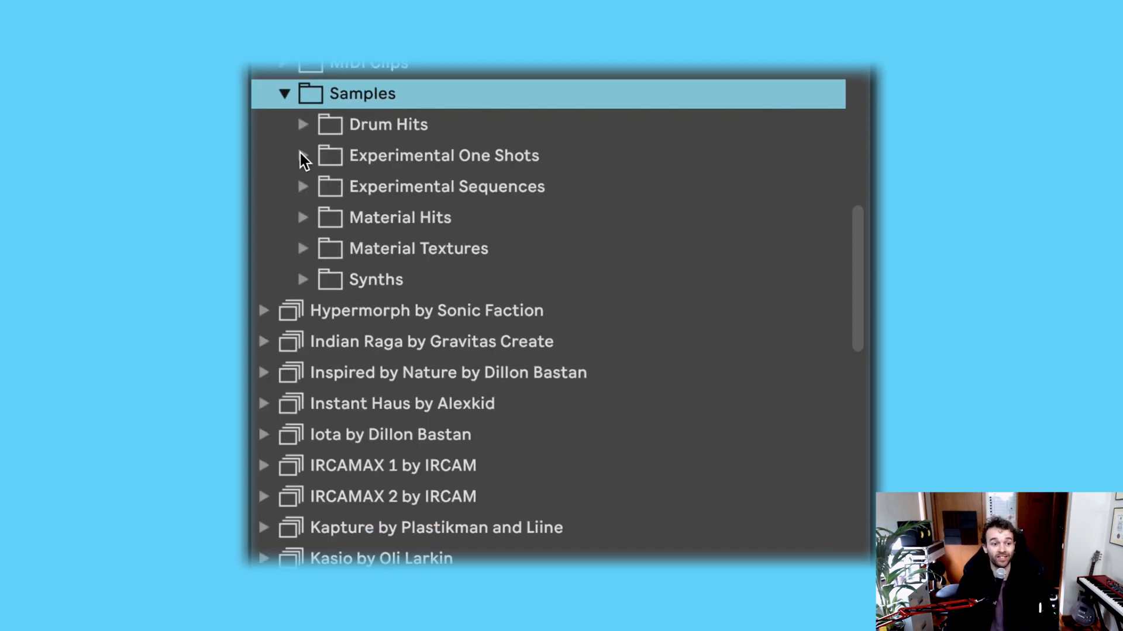
# Step: Open the 808s folder in the Drum Hits samples, preview the samples from 808 HTTP to 808 Medium, and collapse it
pyautogui.press('Down')
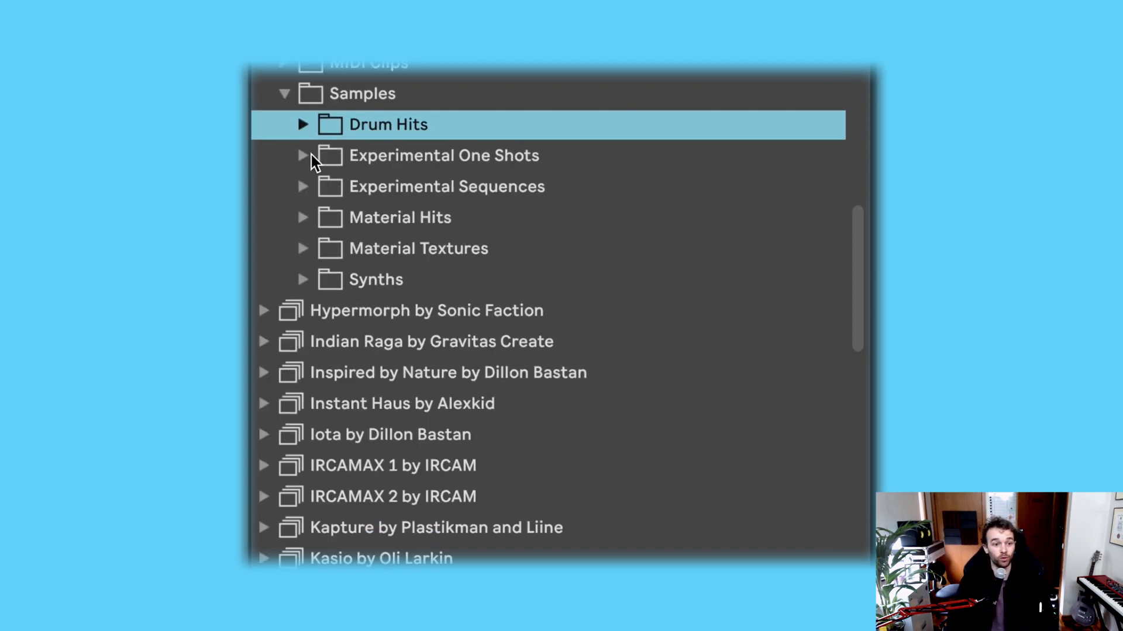
pyautogui.press('Right')
pyautogui.press('Down')
pyautogui.press('Right')
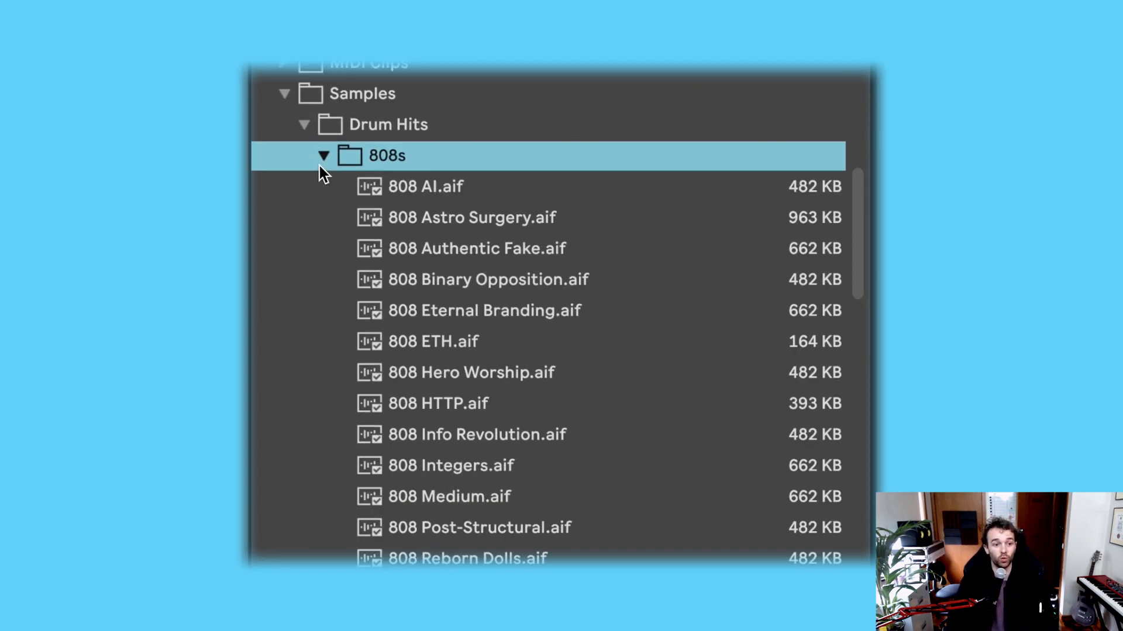
pyautogui.click(453, 410)
pyautogui.press('Down')
pyautogui.press('Down')
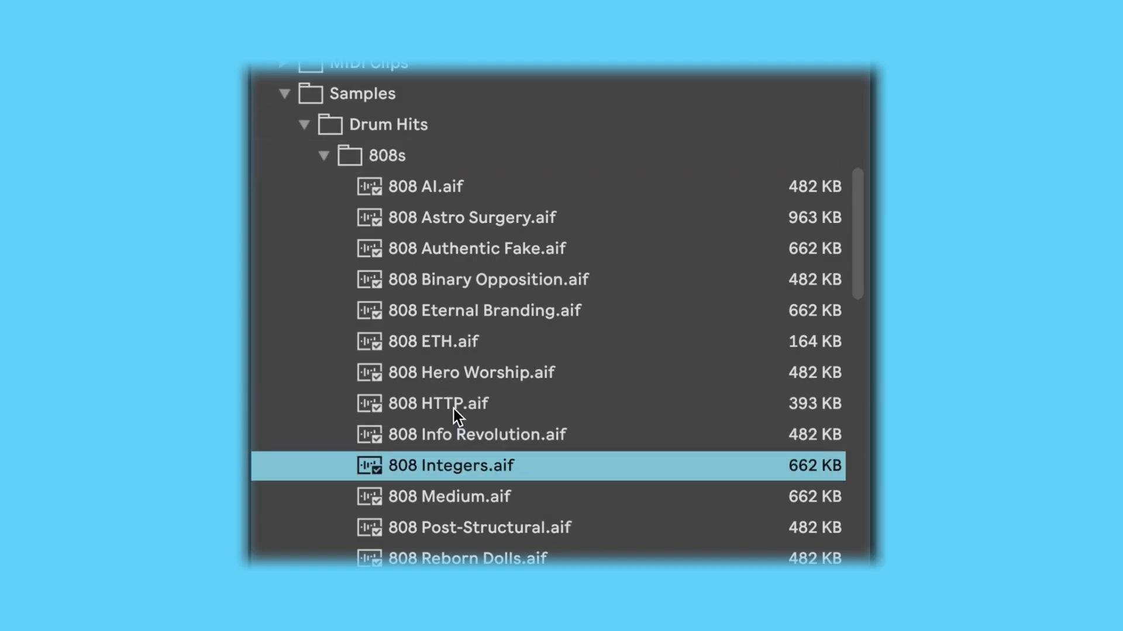
# Step: Check the Bell folder briefly, and preview several samples in the Clap folder, including Clap Reborn Dolls Kit
pyautogui.press('Down')
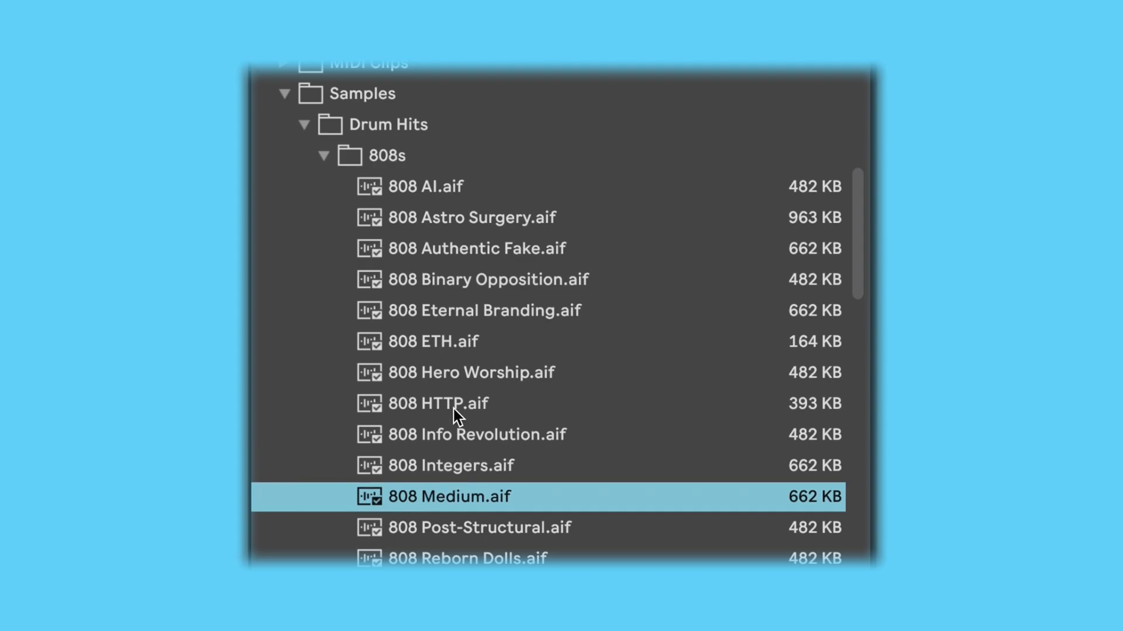
pyautogui.press('Left')
pyautogui.press('Left')
pyautogui.press('Down')
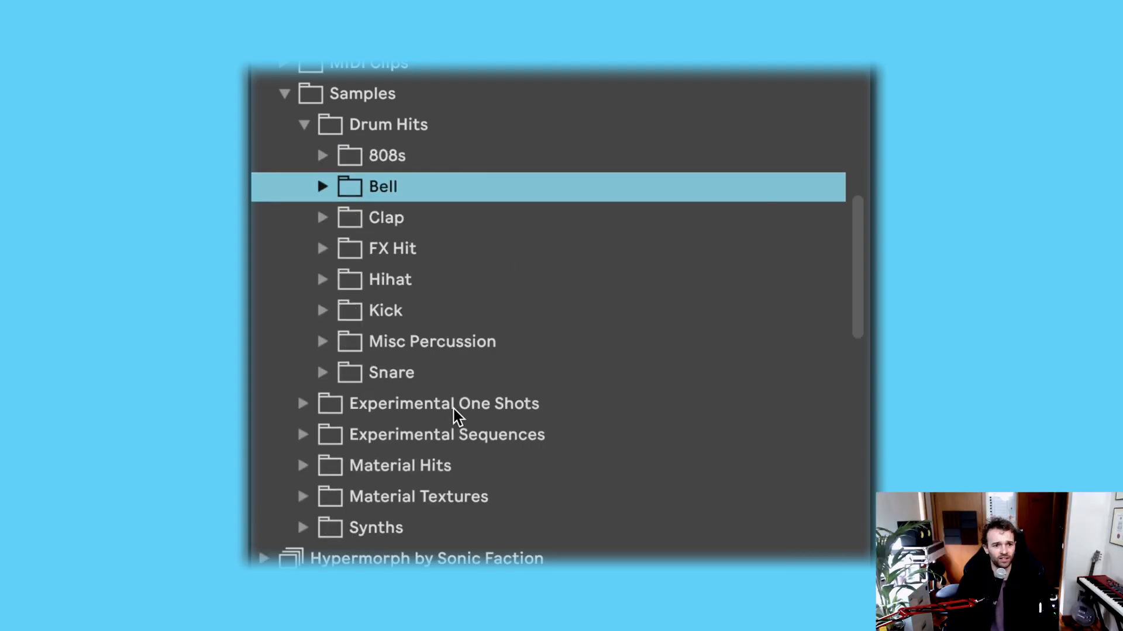
pyautogui.press('Right')
pyautogui.press('Left')
pyautogui.press('Down')
pyautogui.press('Right')
pyautogui.click(473, 208)
pyautogui.click(498, 302)
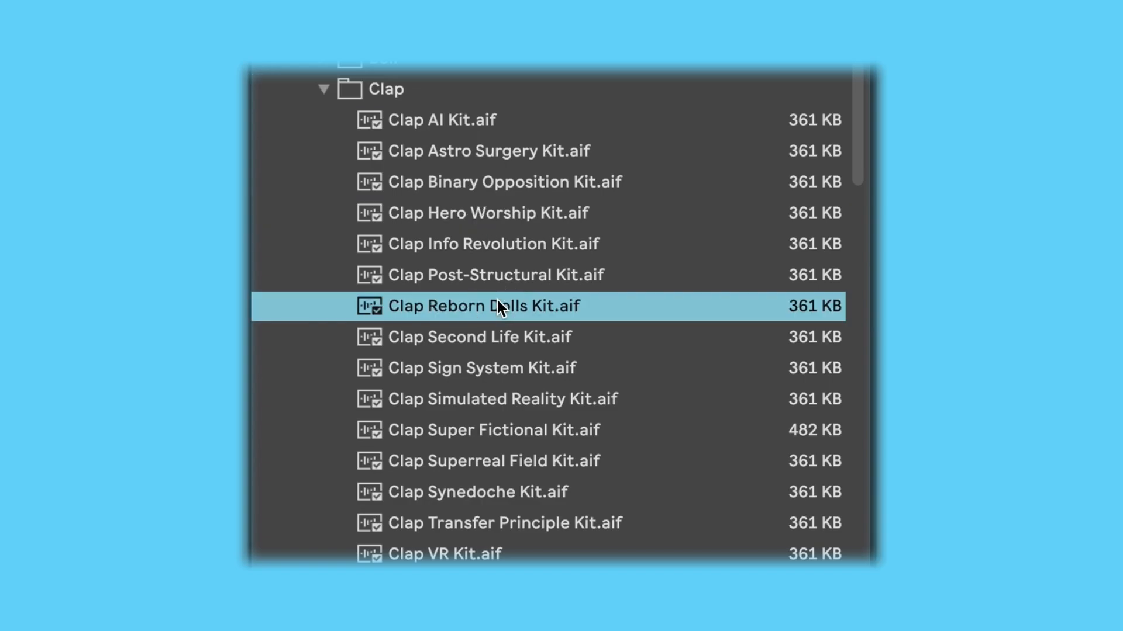
pyautogui.click(499, 410)
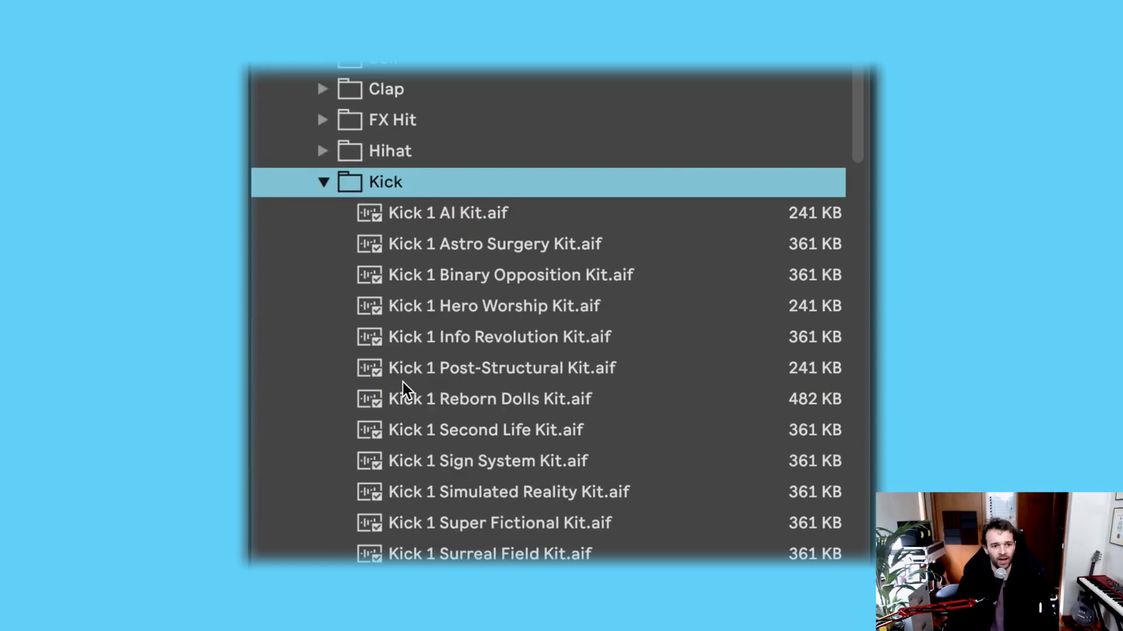
pyautogui.scroll(-6, 402, 382)
pyautogui.scroll(5, 438, 198)
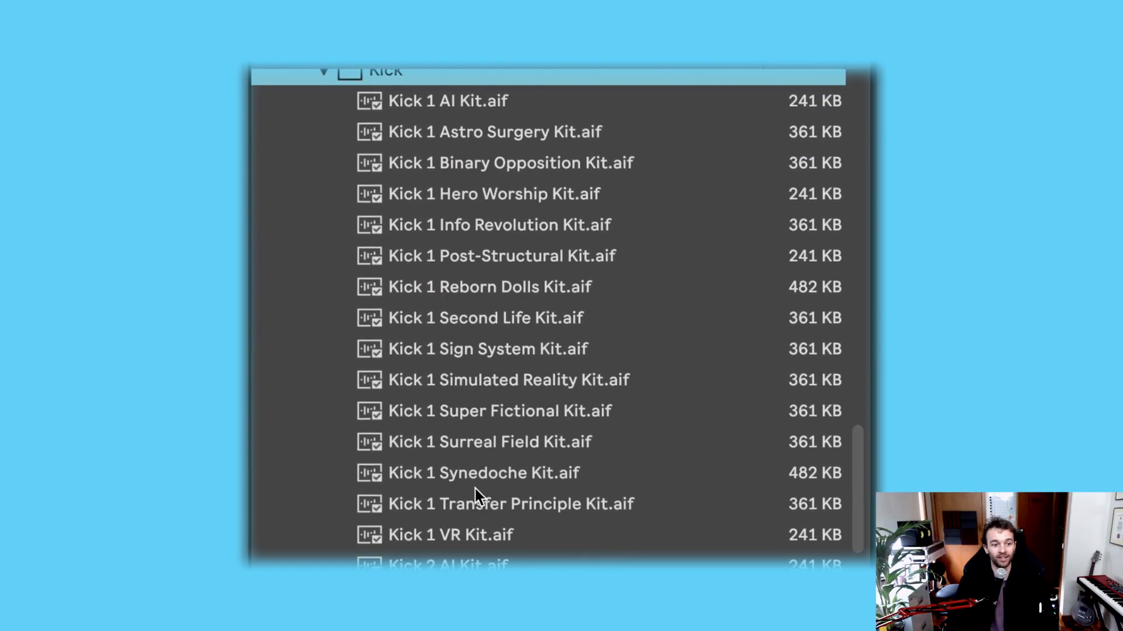
# Step: Preview several samples in the Kick folder, ending with Kick 2 VR Kit
pyautogui.scroll(2, 478, 343)
pyautogui.click(482, 160)
pyautogui.click(482, 164)
pyautogui.click(534, 500)
pyautogui.scroll(-10, 521, 228)
pyautogui.click(421, 497)
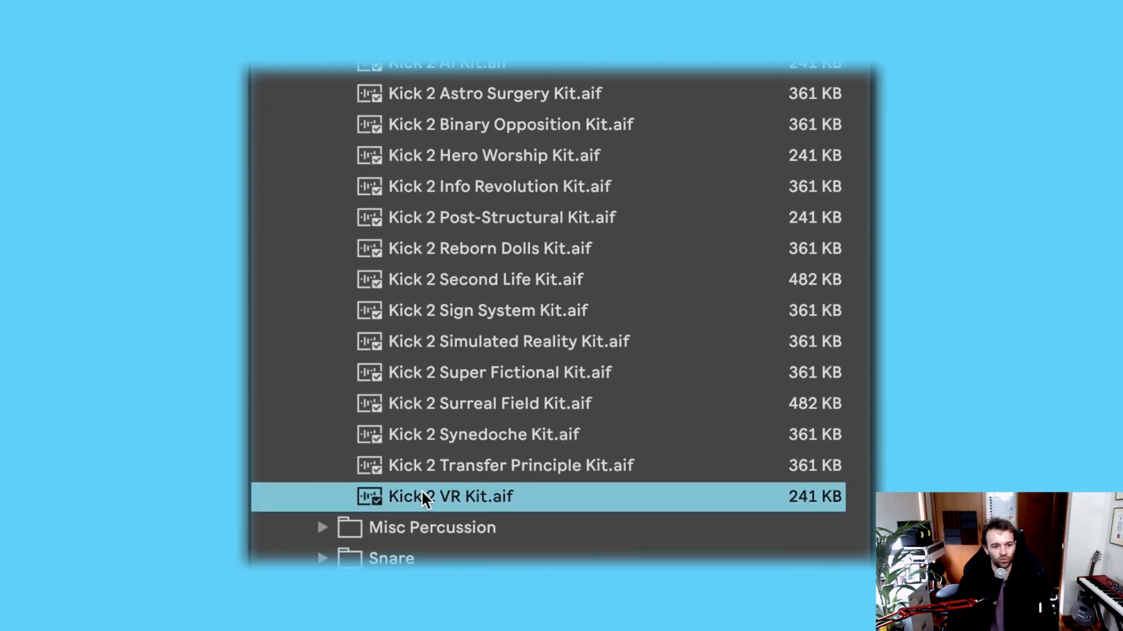
# Step: Expand the Misc Percussion folder and preview a few of its samples, including Perc 1 Synedoche Kit
pyautogui.click(318, 525)
pyautogui.click(498, 370)
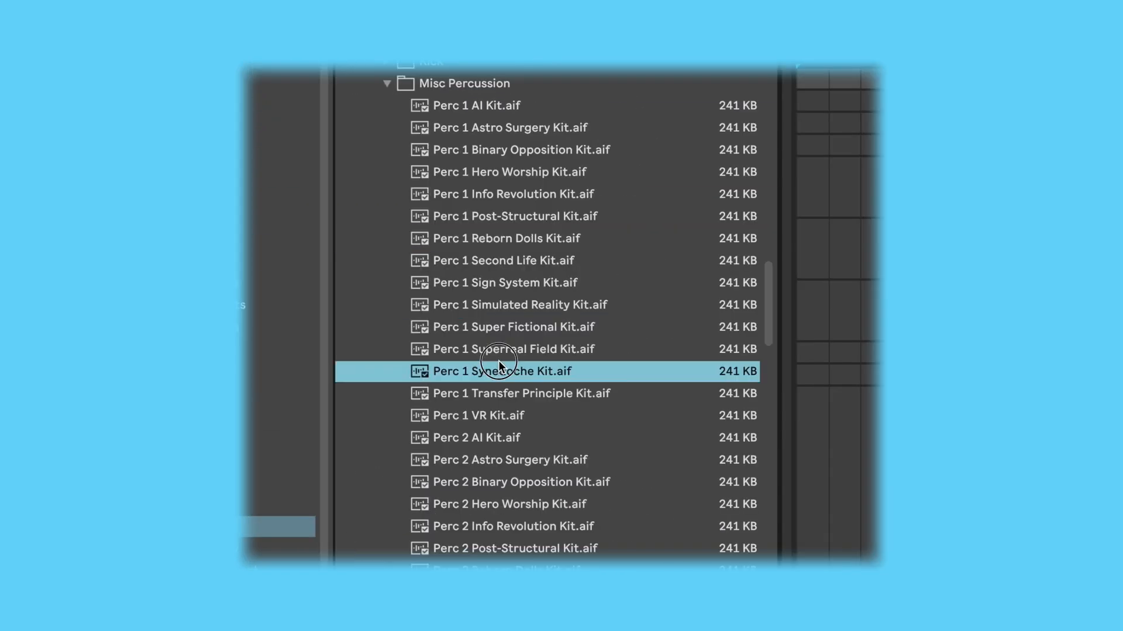
pyautogui.click(534, 497)
pyautogui.scroll(-3, 534, 497)
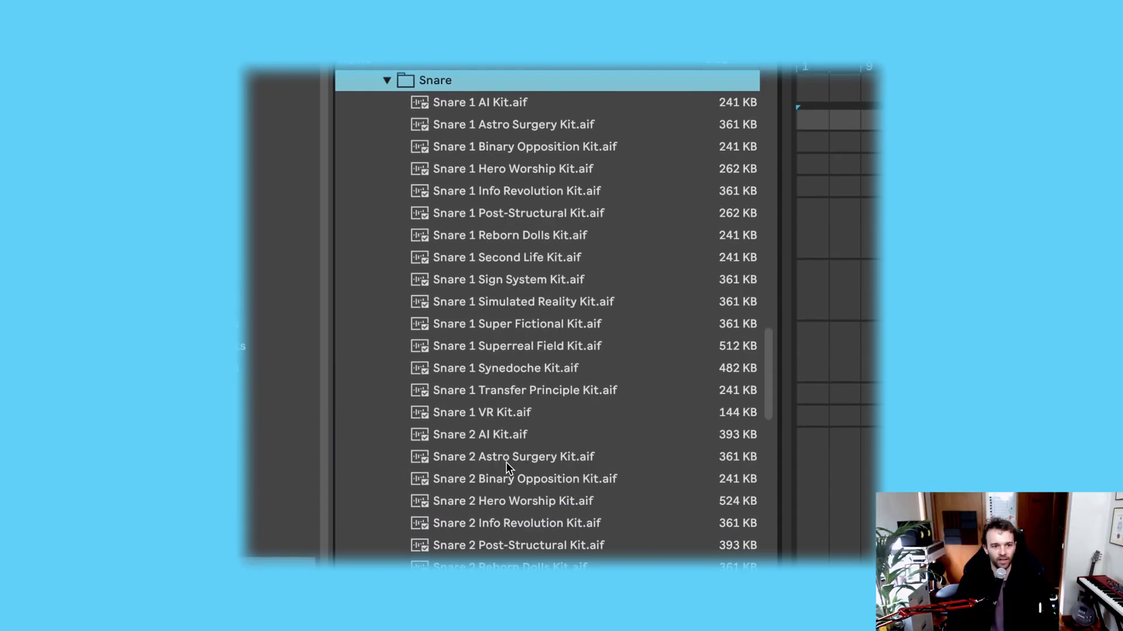
# Step: Preview several Snare samples, including Snare 1 Simulated Reality Kit, and return to the Drum Hits folder list
pyautogui.click(505, 243)
pyautogui.click(507, 311)
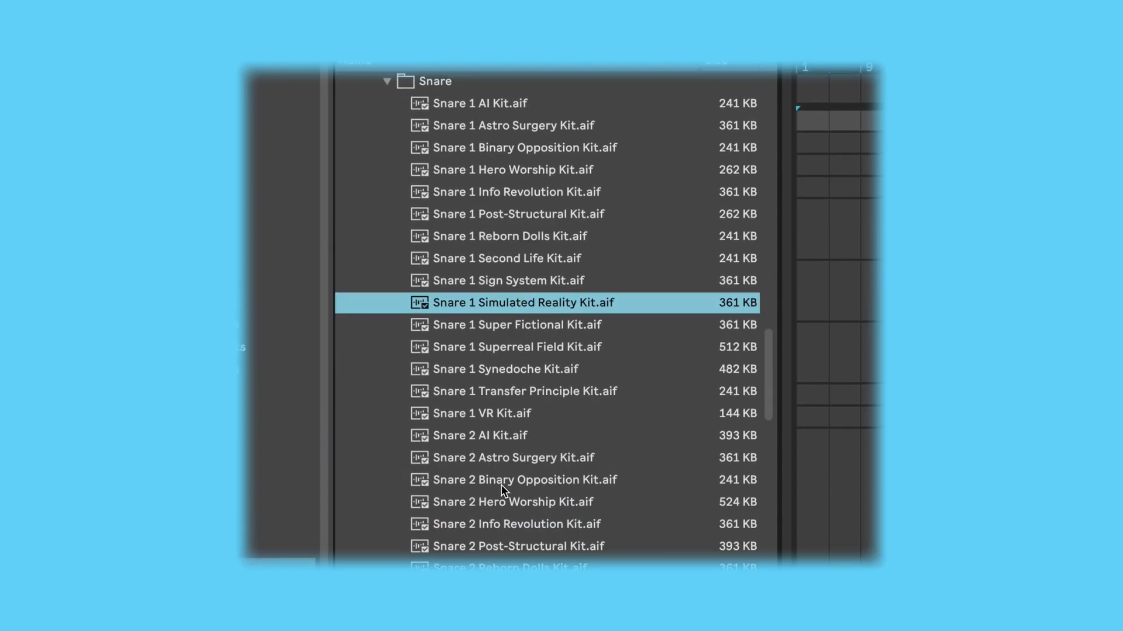
pyautogui.click(501, 483)
pyautogui.scroll(-4, 502, 409)
pyautogui.click(507, 293)
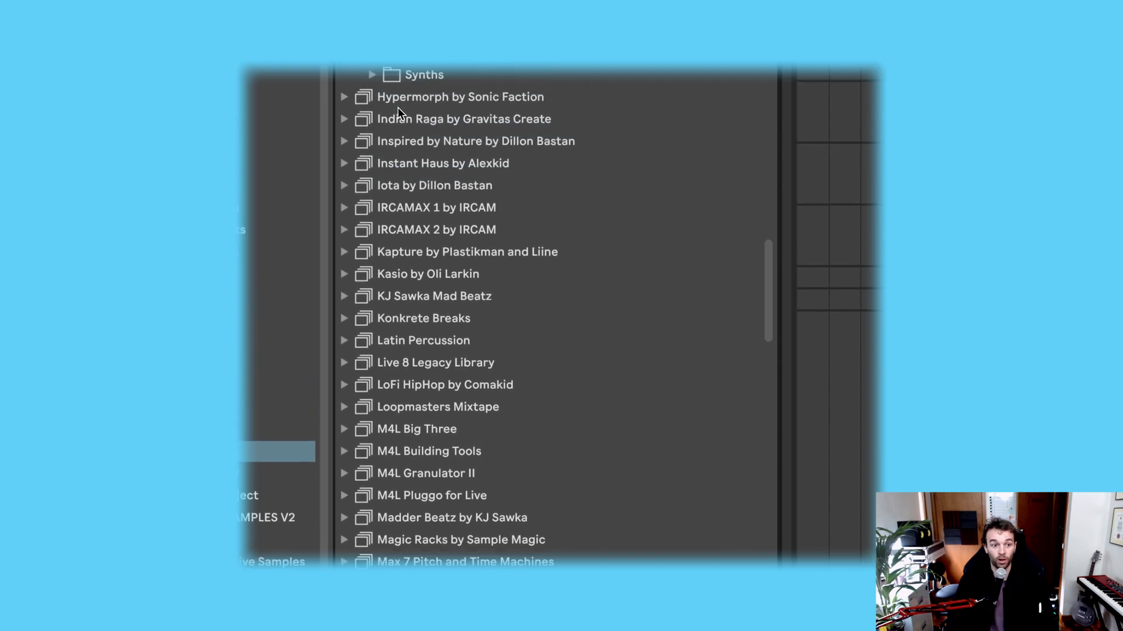
pyautogui.scroll(5, 406, 257)
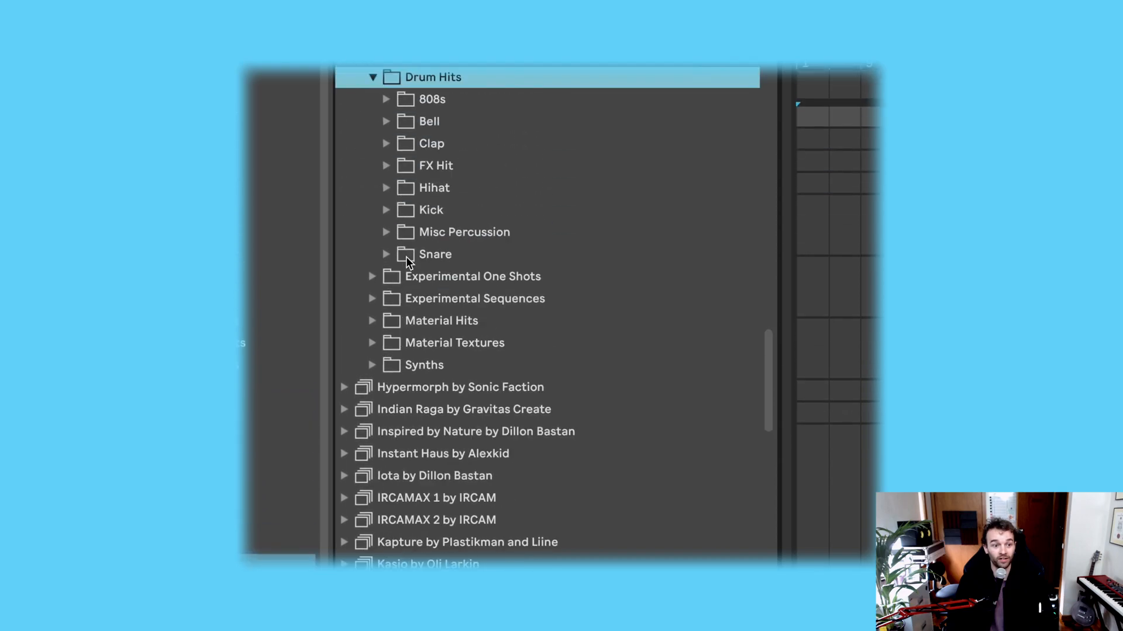
# Step: Expand Experimental One Shots, open its Bass Shots folder, and preview Bass Fake Cactus One Shot
pyautogui.click(377, 310)
pyautogui.scroll(1, 406, 247)
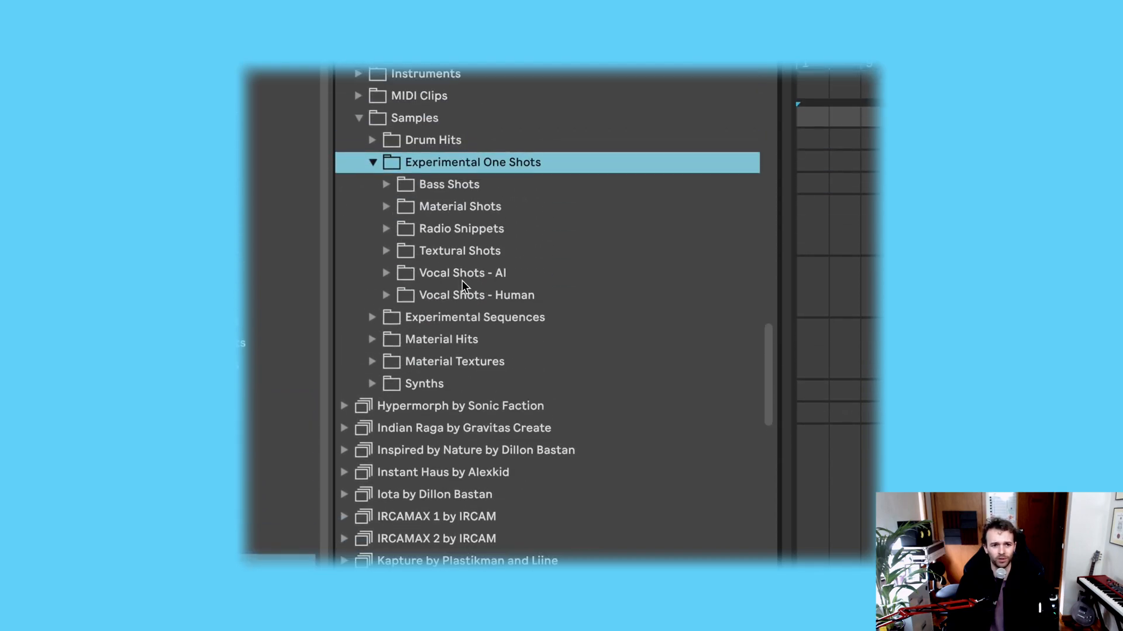
pyautogui.press('Down')
pyautogui.press('Right')
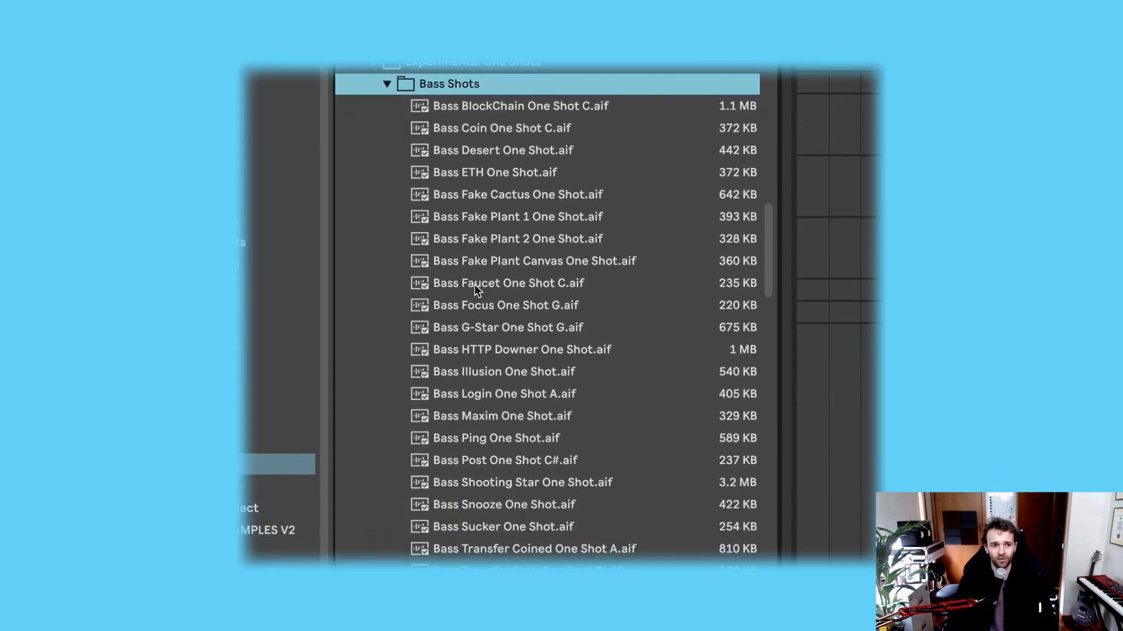
pyautogui.click(529, 195)
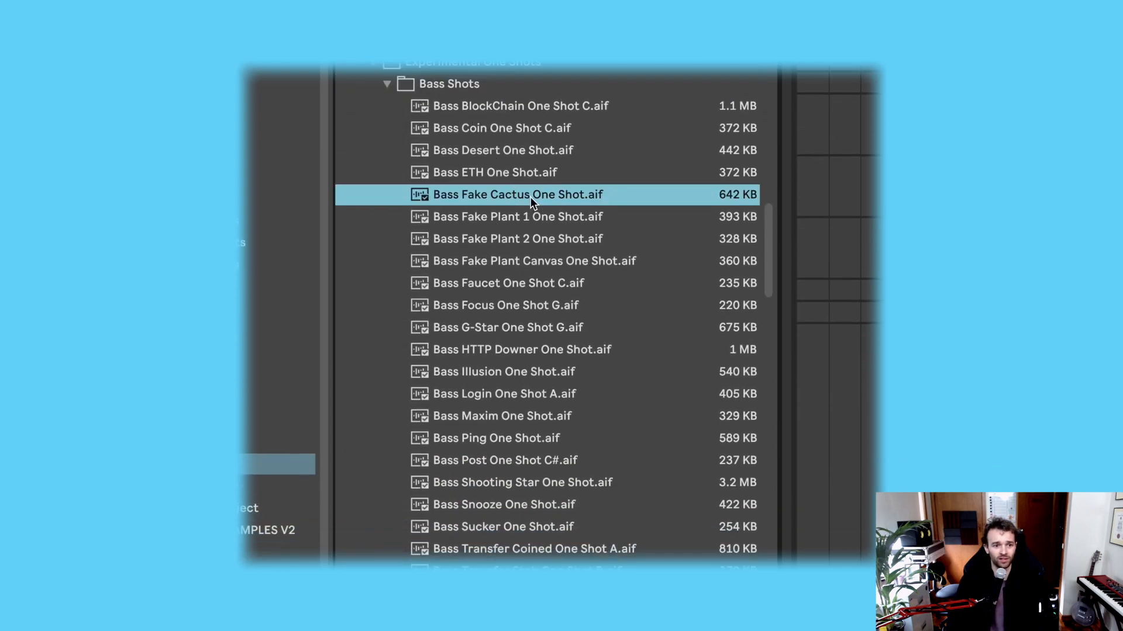
# Step: Preview more samples in the Bass Shots folder, including Bass Maxim One Shot and Bass Snooze One Shot
pyautogui.click(556, 407)
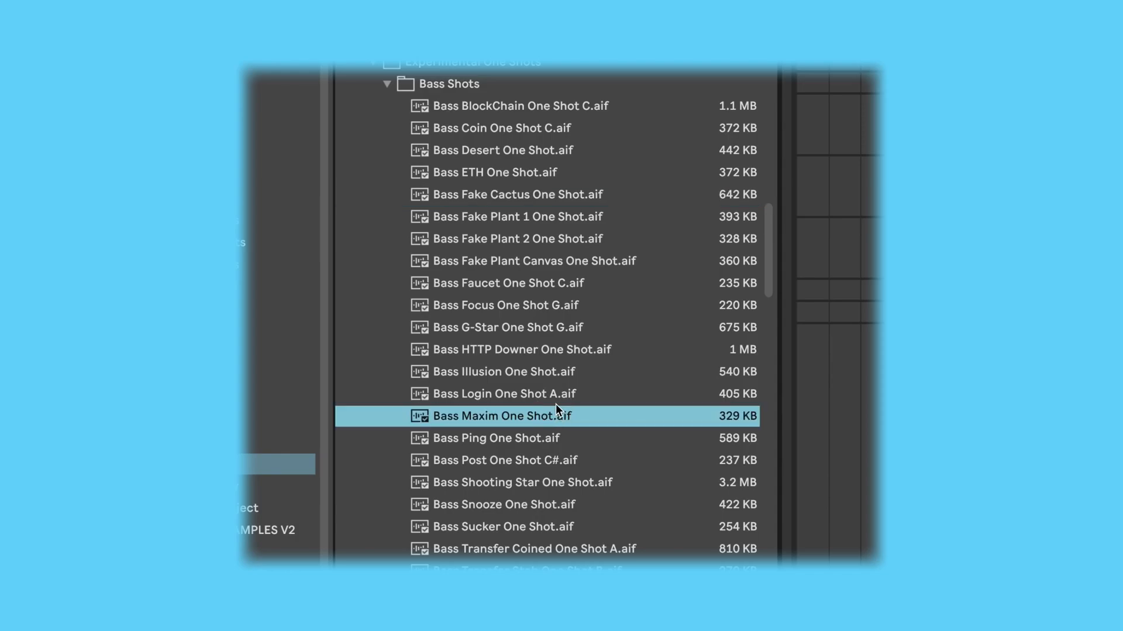
pyautogui.click(542, 504)
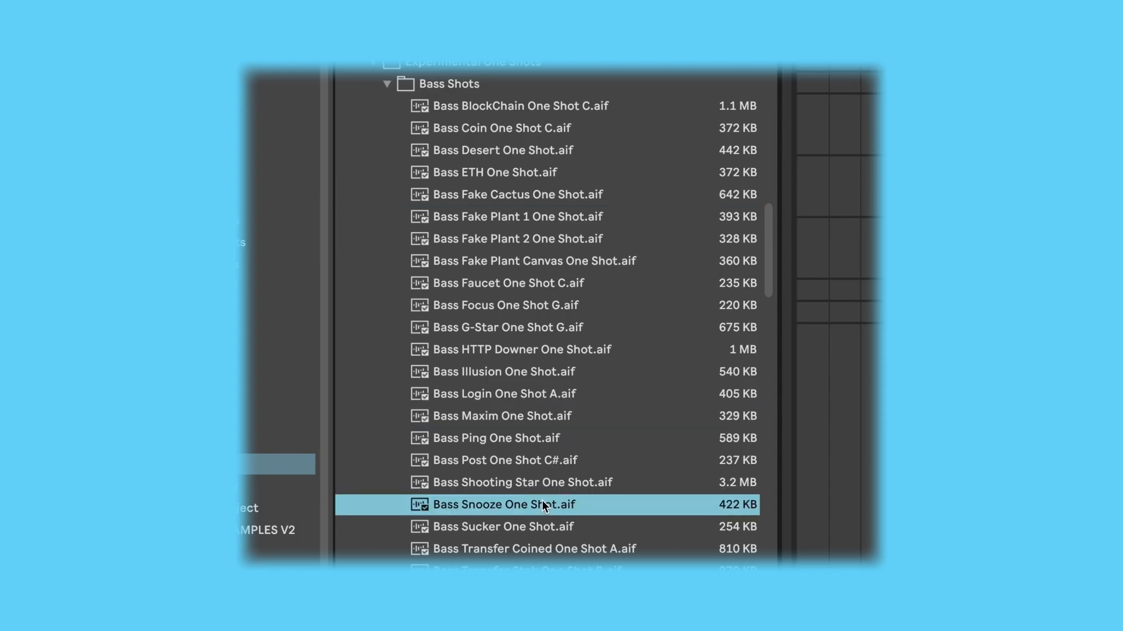
pyautogui.click(559, 568)
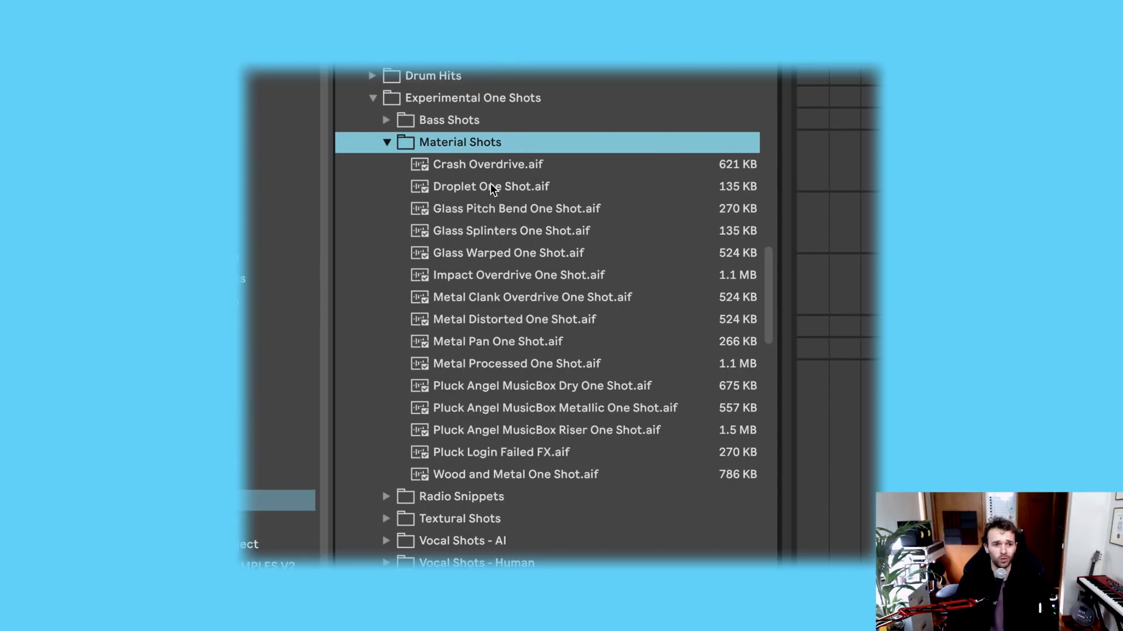
# Step: Preview Droplet, Metal Clank Overdrive and Metal Processed One Shot in the Material Shots folder, and collapse the folder
pyautogui.click(489, 186)
pyautogui.click(507, 297)
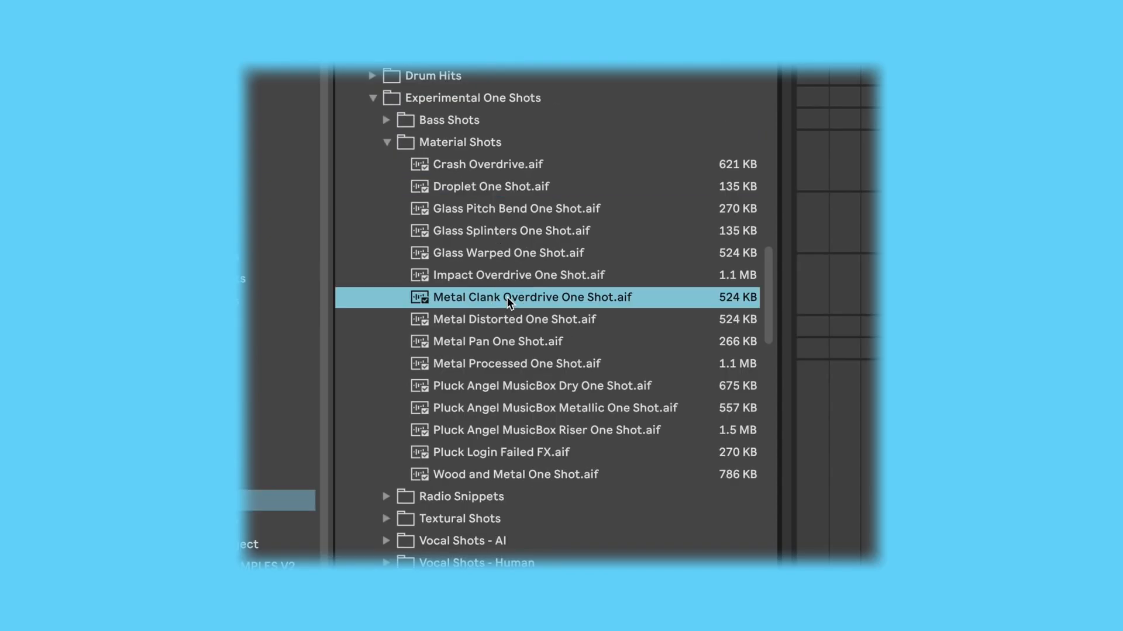
pyautogui.click(520, 363)
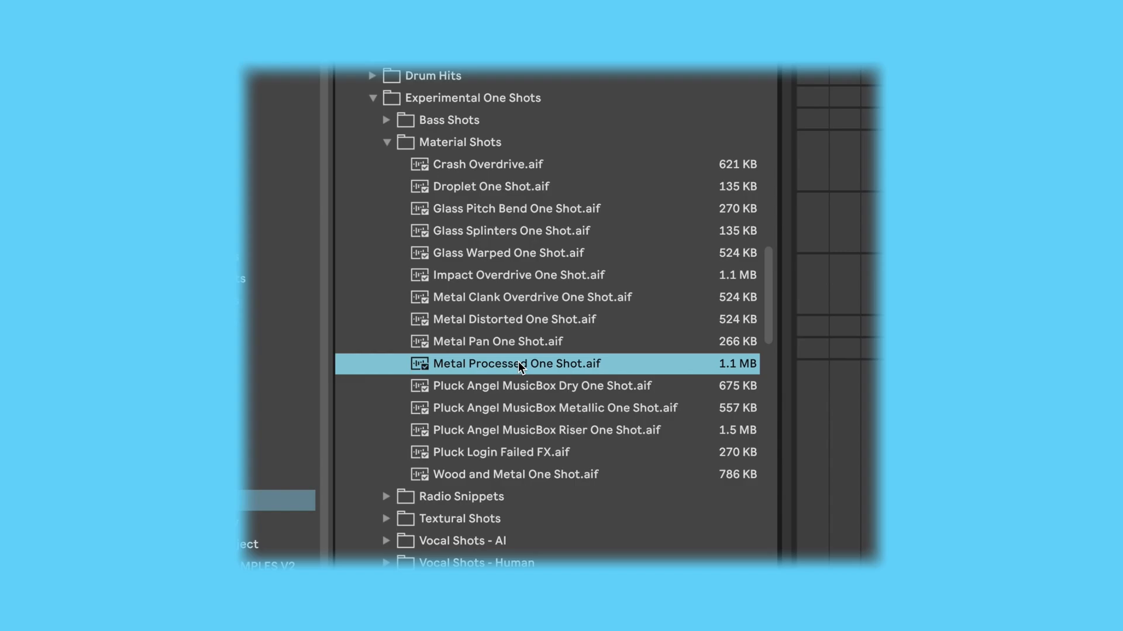
pyautogui.press('Left')
# Step: Expand the Vocal Shots - AI folder and preview several samples, including Absolute Iconism and Hyper Real, and collapse it
pyautogui.press('Down')
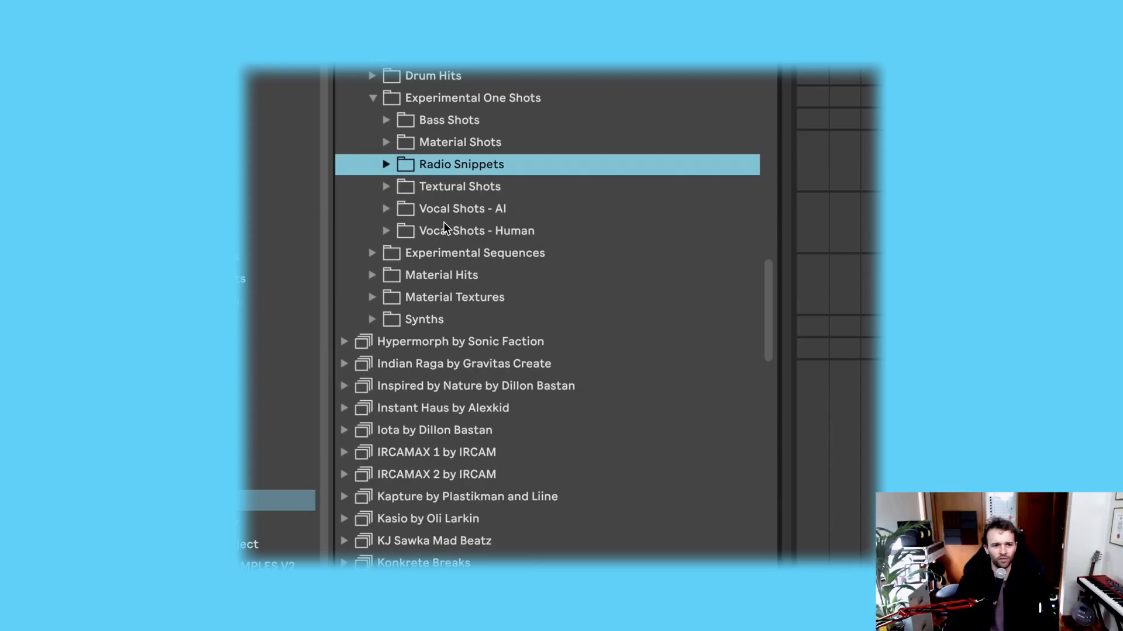
pyautogui.press('Down')
pyautogui.press('Down')
pyautogui.press('Right')
pyautogui.click(521, 173)
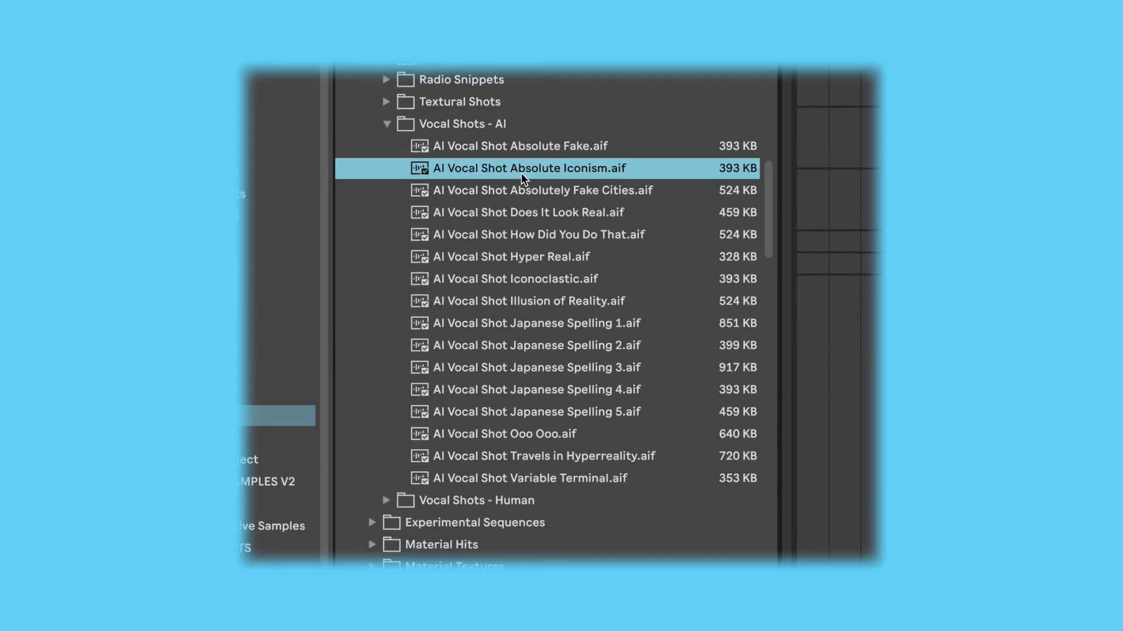
pyautogui.click(539, 255)
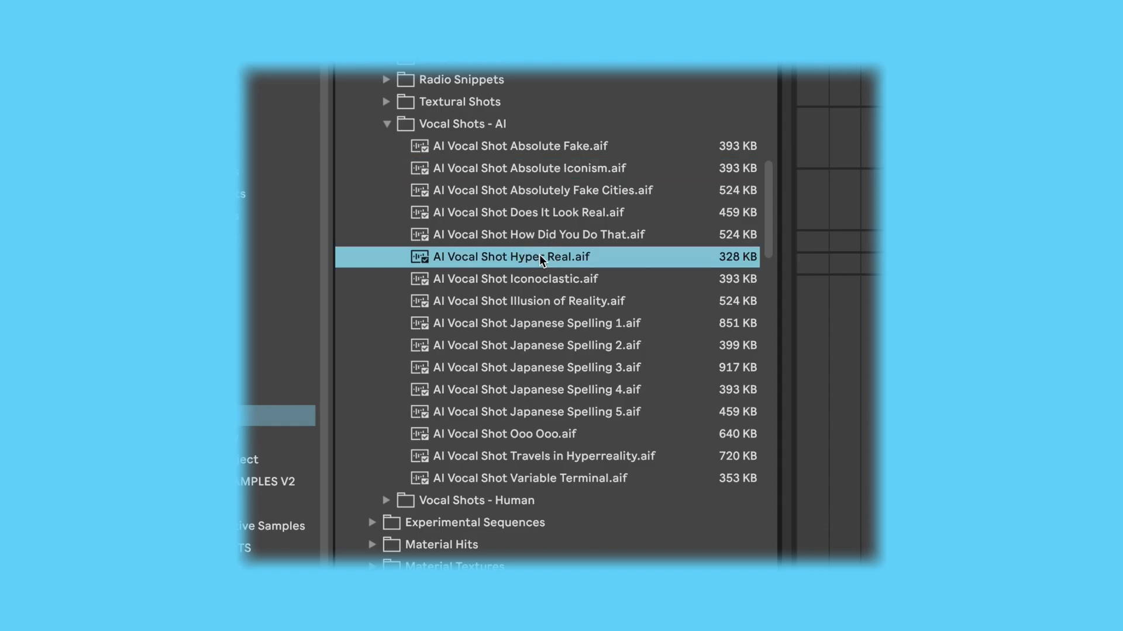
pyautogui.click(539, 344)
pyautogui.press('Left')
# Step: Expand the Vocal Shots - Human folder and preview several samples, including Vocal A C1 and some Vocal Adlib files
pyautogui.press('Down')
pyautogui.press('Right')
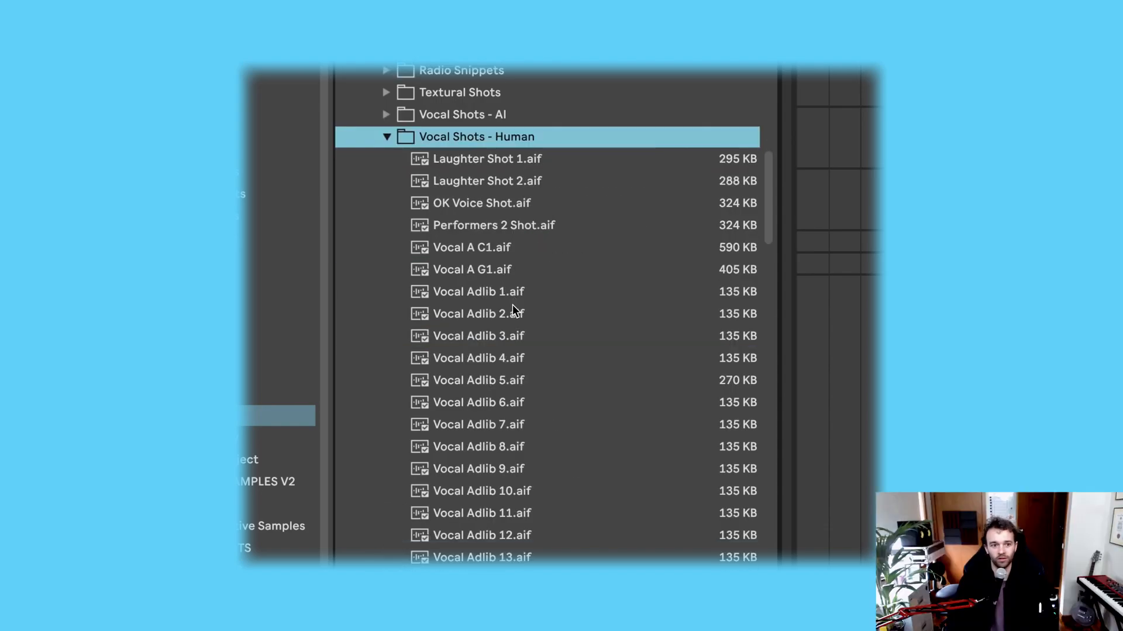
pyautogui.click(509, 246)
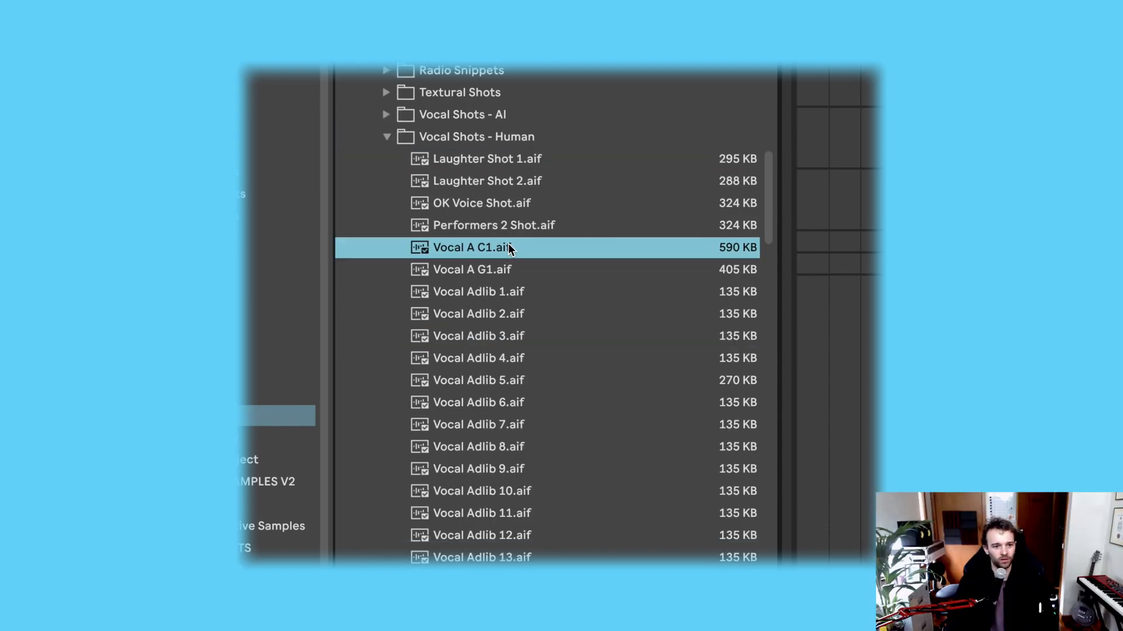
pyautogui.click(517, 401)
pyautogui.click(501, 469)
pyautogui.scroll(-5, 503, 471)
pyautogui.click(505, 464)
pyautogui.scroll(-3, 510, 469)
pyautogui.click(510, 474)
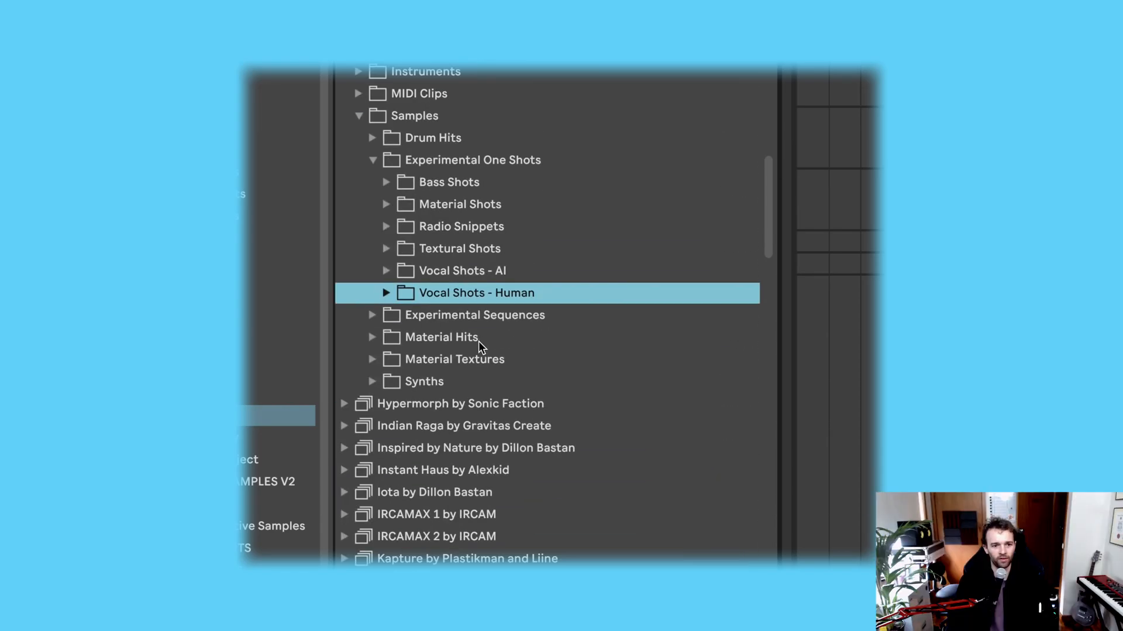
# Step: Expand Experimental Sequences, preview Glass Sequence 128 bpm and Modular Sequence 3 128 bpm, and collapse the folder
pyautogui.press('Down')
pyautogui.press('Right')
pyautogui.click(525, 369)
pyautogui.scroll(-3, 530, 372)
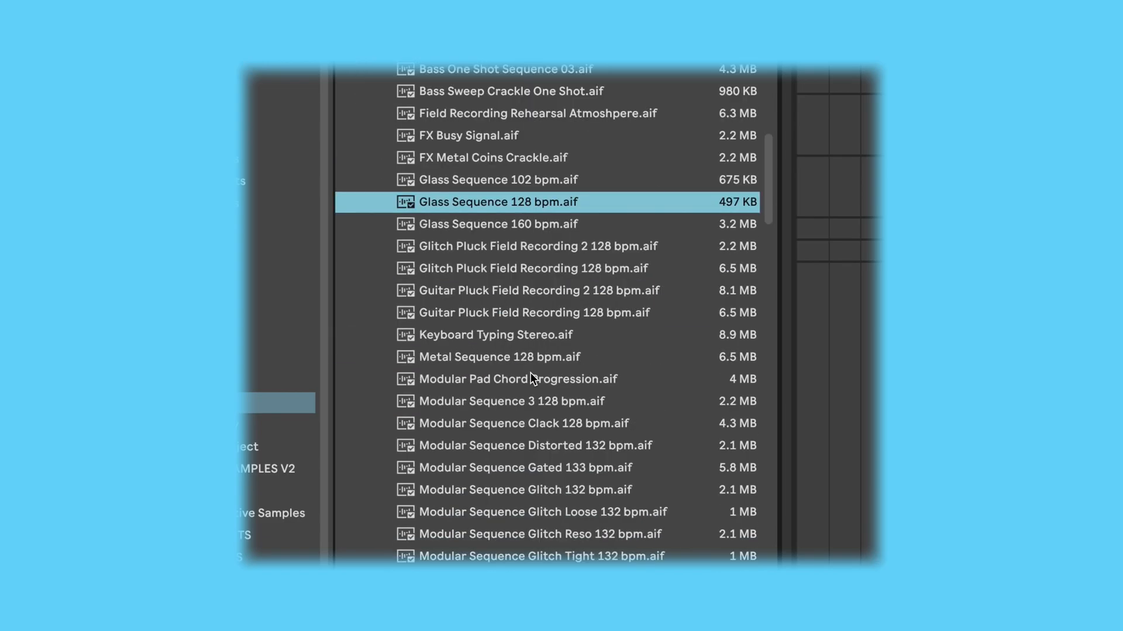
pyautogui.click(532, 402)
pyautogui.press('Left')
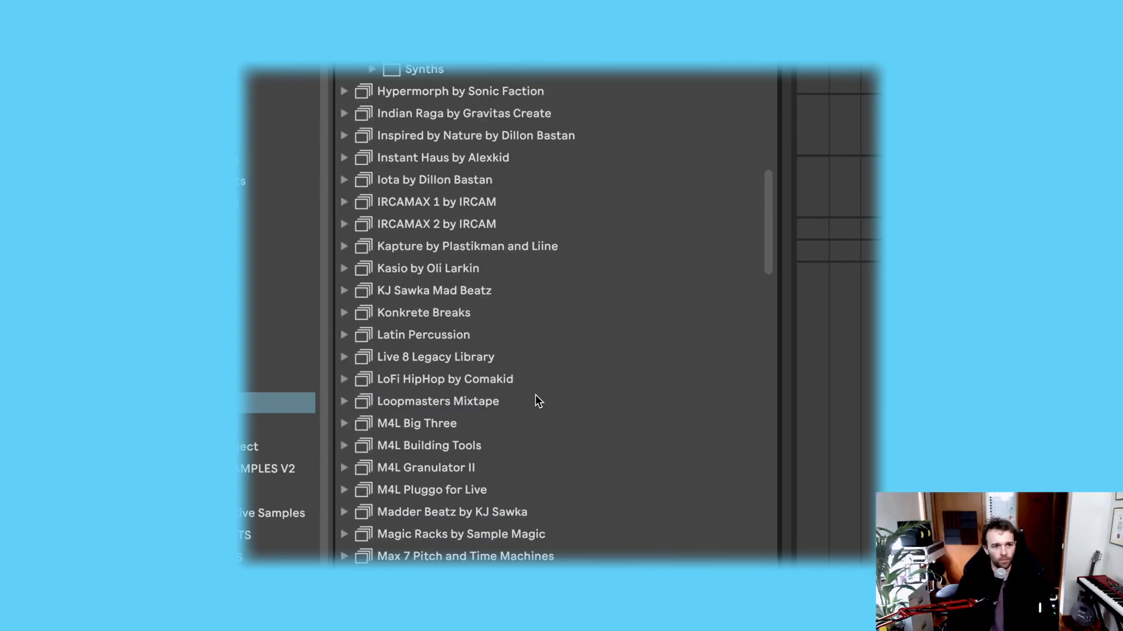
# Step: Expand Material Hits and its Glass folder, and preview Glass 3 and a couple of Metal On Glass samples
pyautogui.press('Down')
pyautogui.scroll(2, 441, 205)
pyautogui.press('Right')
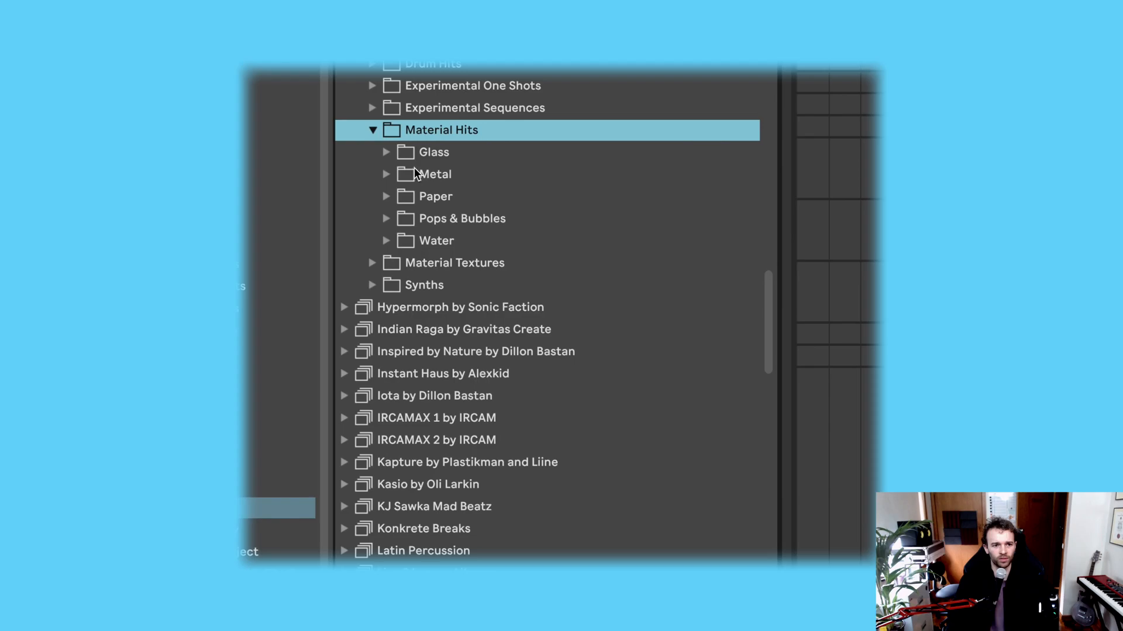
pyautogui.press('Down')
pyautogui.press('Right')
pyautogui.click(457, 226)
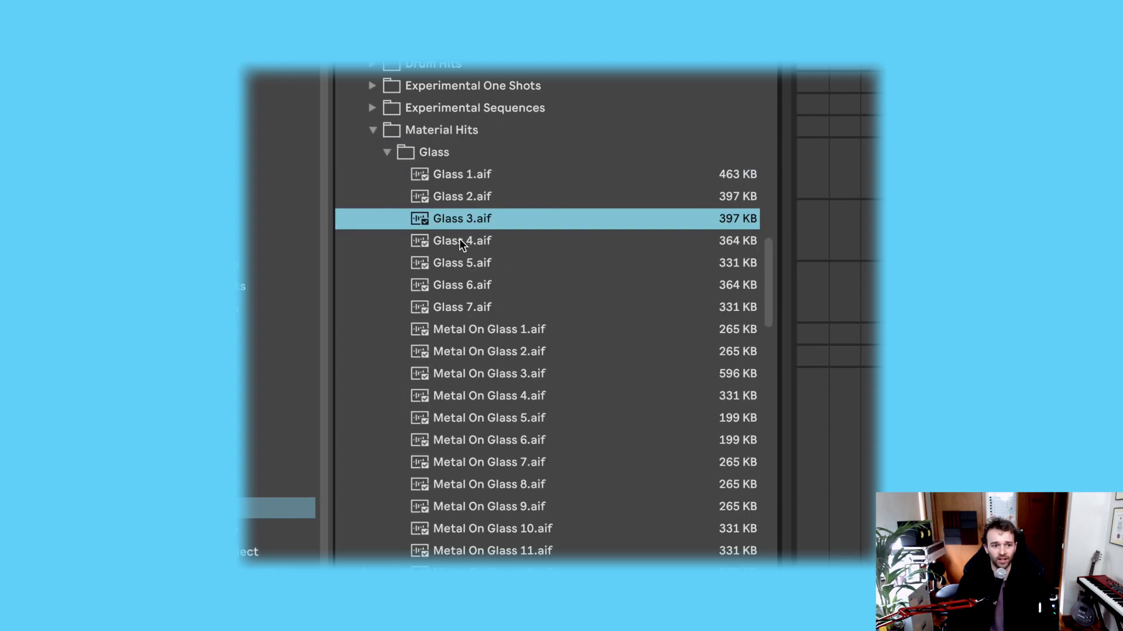
pyautogui.click(489, 401)
pyautogui.click(500, 532)
# Step: Preview samples further down the Glass folder, including Wood On Glass 2 and a Smashing Glass sample
pyautogui.scroll(-2, 501, 532)
pyautogui.click(500, 530)
pyautogui.scroll(-10, 501, 528)
pyautogui.click(479, 390)
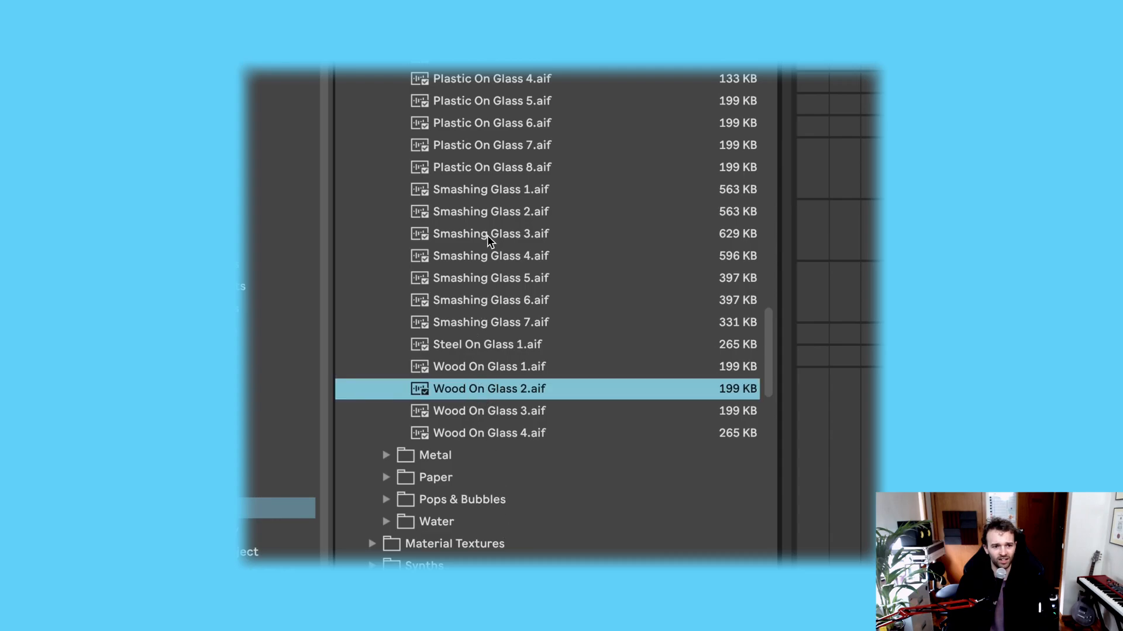
pyautogui.click(490, 220)
# Step: Expand the Metal folder and preview Metal 11 and Skillet 2
pyautogui.click(401, 456)
pyautogui.scroll(-8, 421, 351)
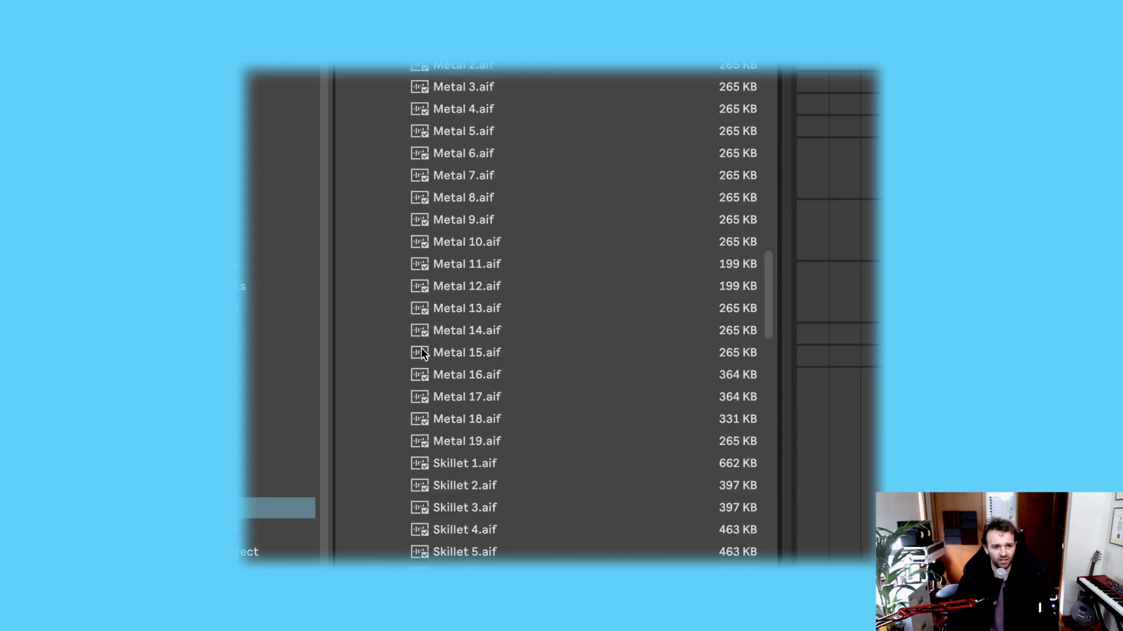
pyautogui.click(465, 261)
pyautogui.click(465, 489)
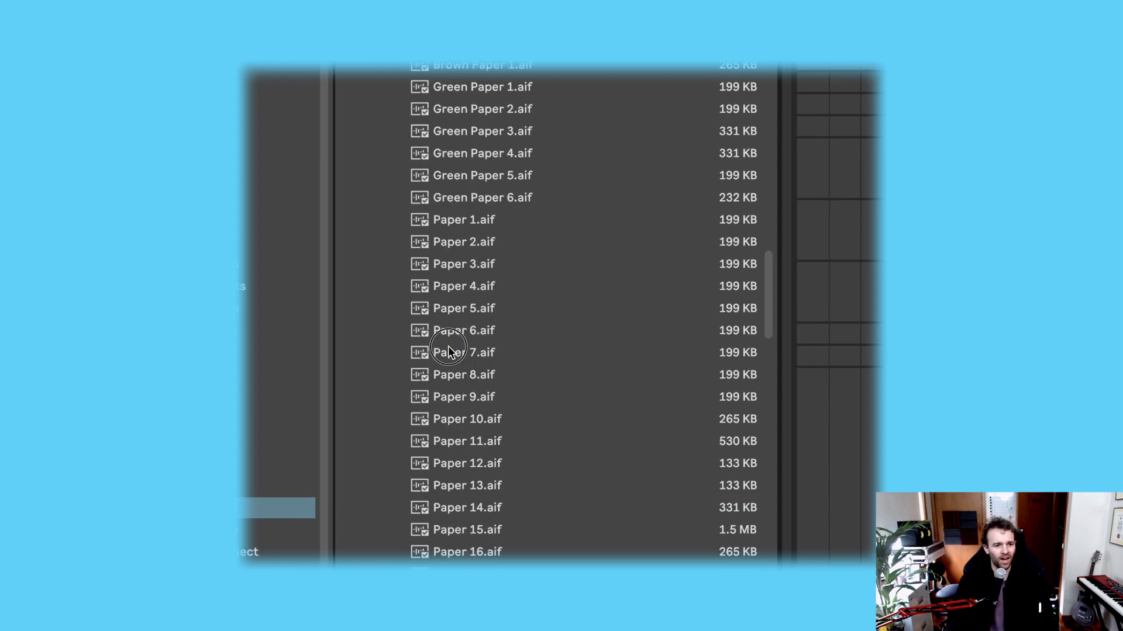
# Step: Preview samples in the Paper folder, including Paper 15 and Sticky Tape 1
pyautogui.click(468, 352)
pyautogui.click(485, 530)
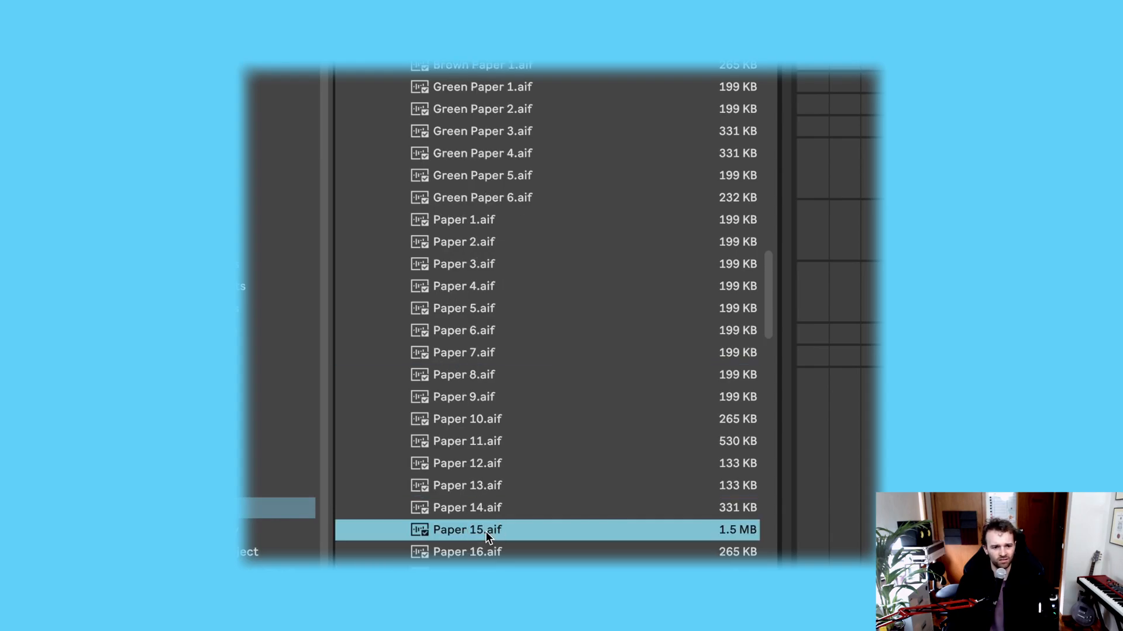
pyautogui.click(511, 482)
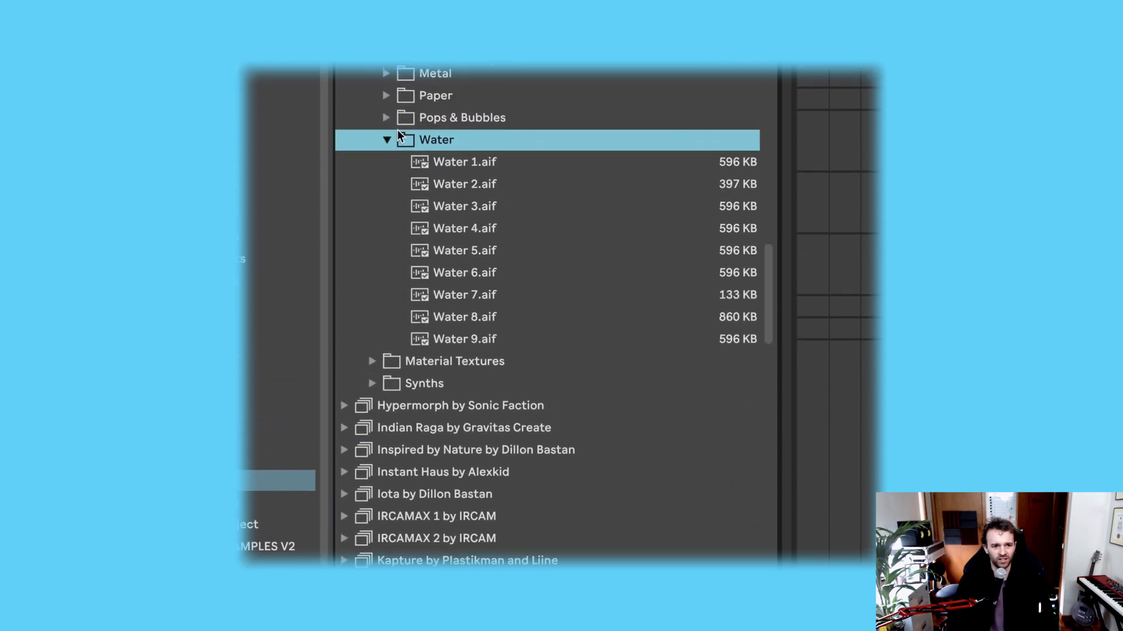
# Step: Expand the Pops & Bubbles folder and preview several mouth pop and pop samples, including Pop 3
pyautogui.click(392, 124)
pyautogui.scroll(-5, 493, 436)
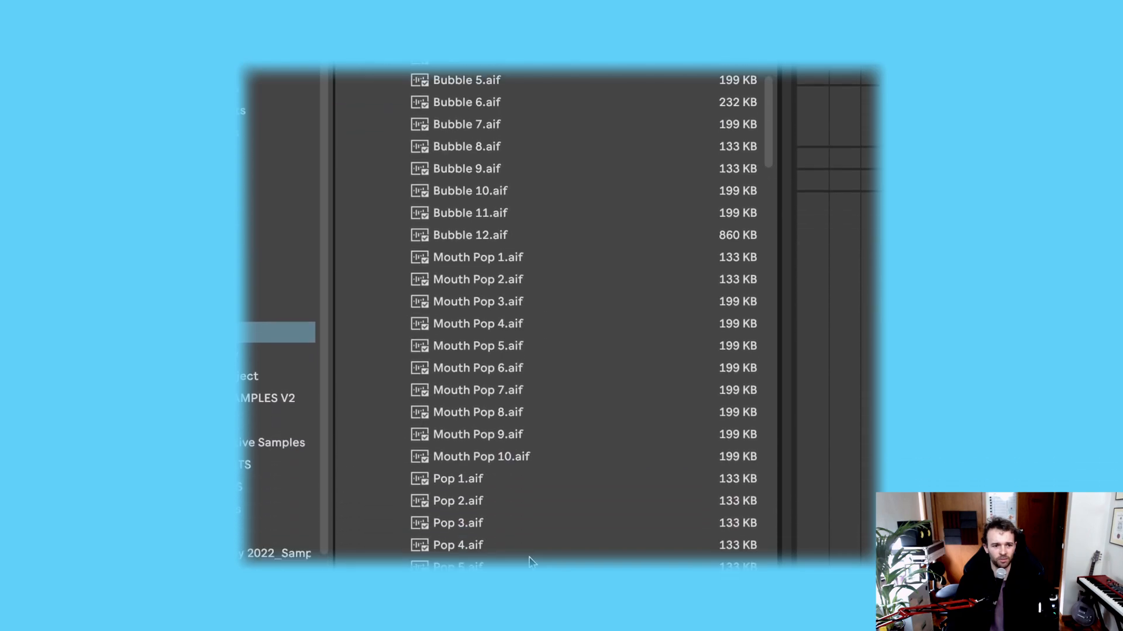
pyautogui.click(494, 436)
pyautogui.scroll(-1, 494, 441)
pyautogui.click(499, 450)
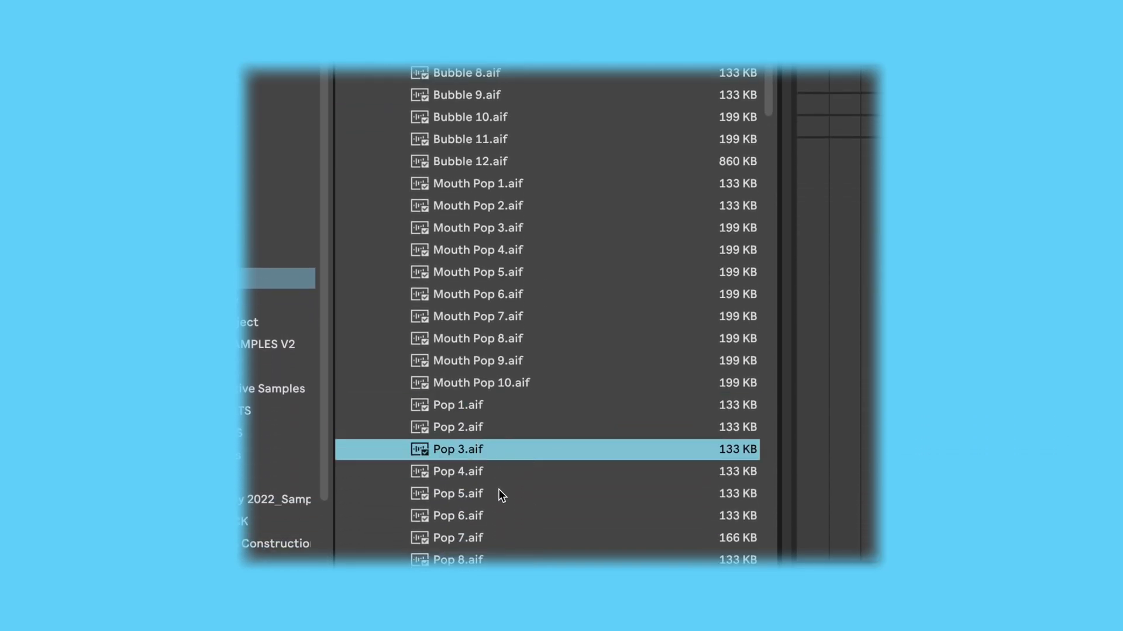
pyautogui.scroll(-2, 498, 467)
pyautogui.click(499, 454)
pyautogui.click(507, 543)
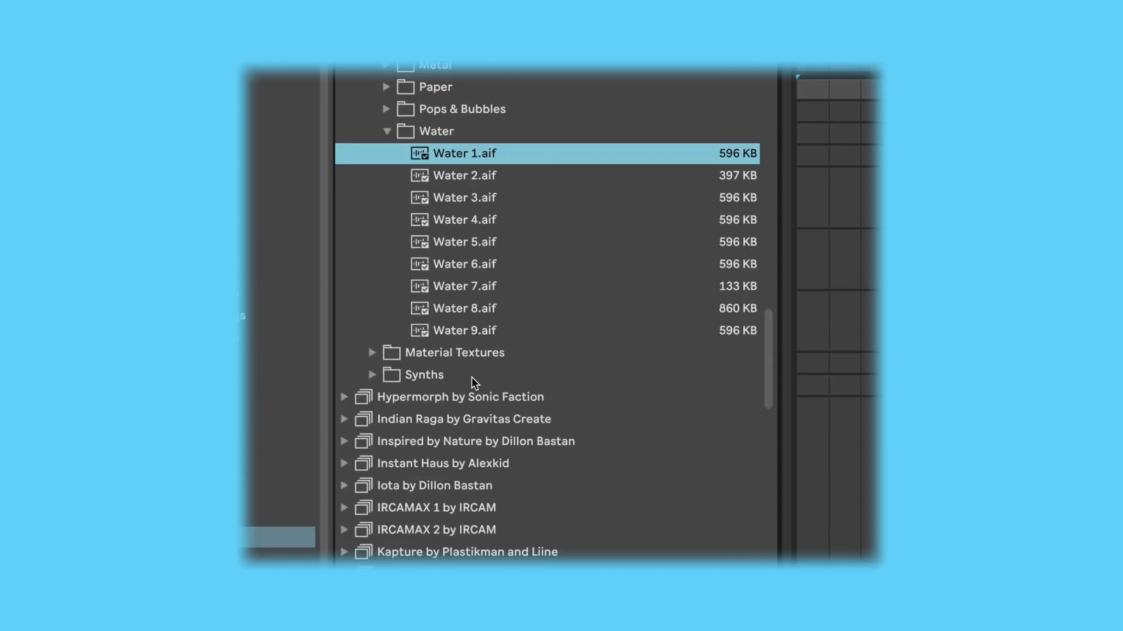
# Step: Preview Water 3 in the Water folder, and the Metal On Metal 4 texture in Material Textures
pyautogui.press('Down')
pyautogui.press('Down')
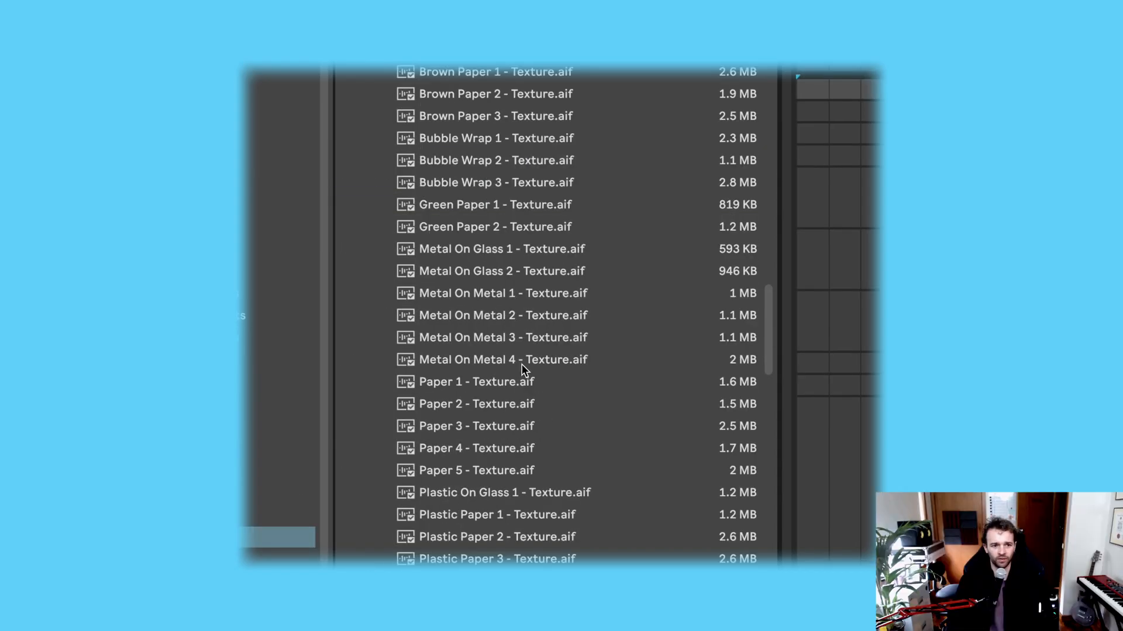
pyautogui.click(522, 362)
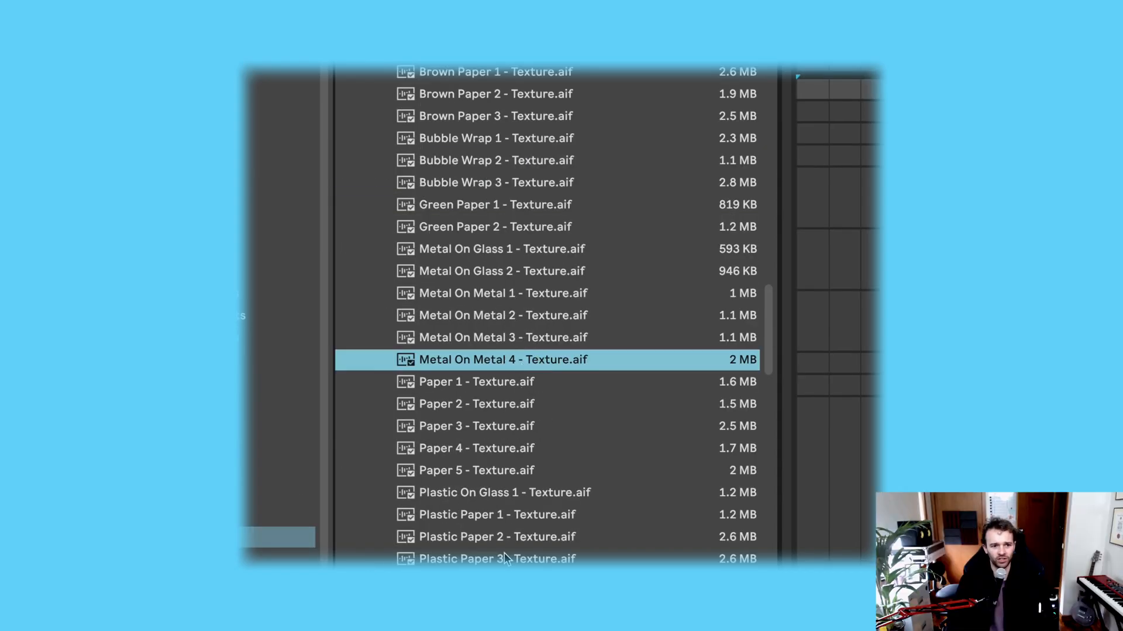
pyautogui.click(506, 557)
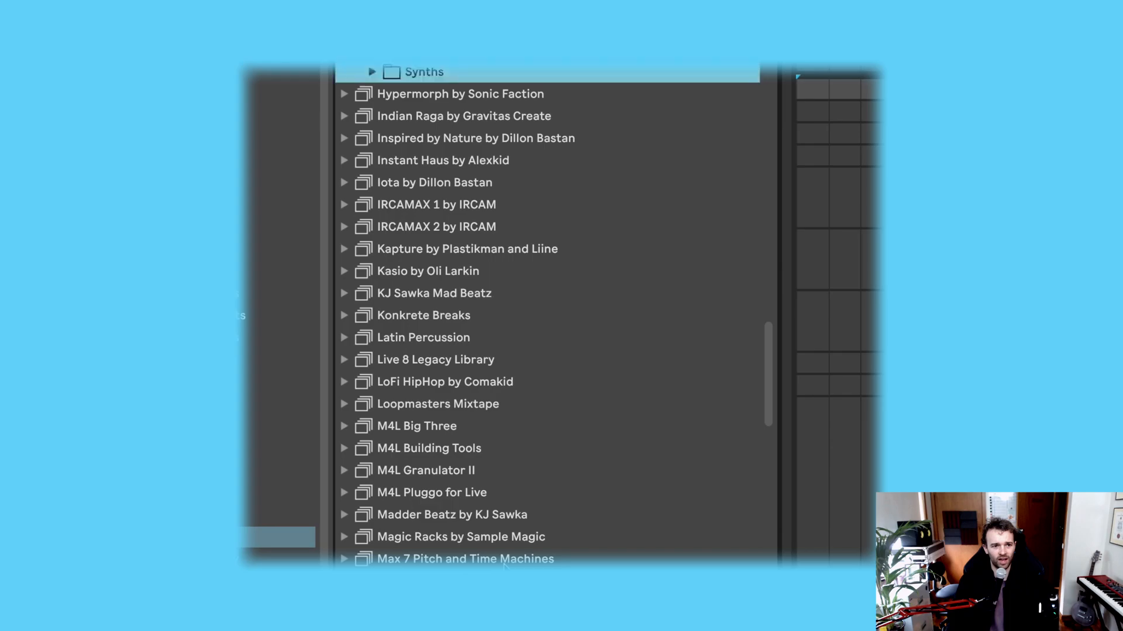
# Step: Expand the Synths folder and look inside its Bass 808 & Misc Shots and Bass FM Glass subfolders
pyautogui.press('Right')
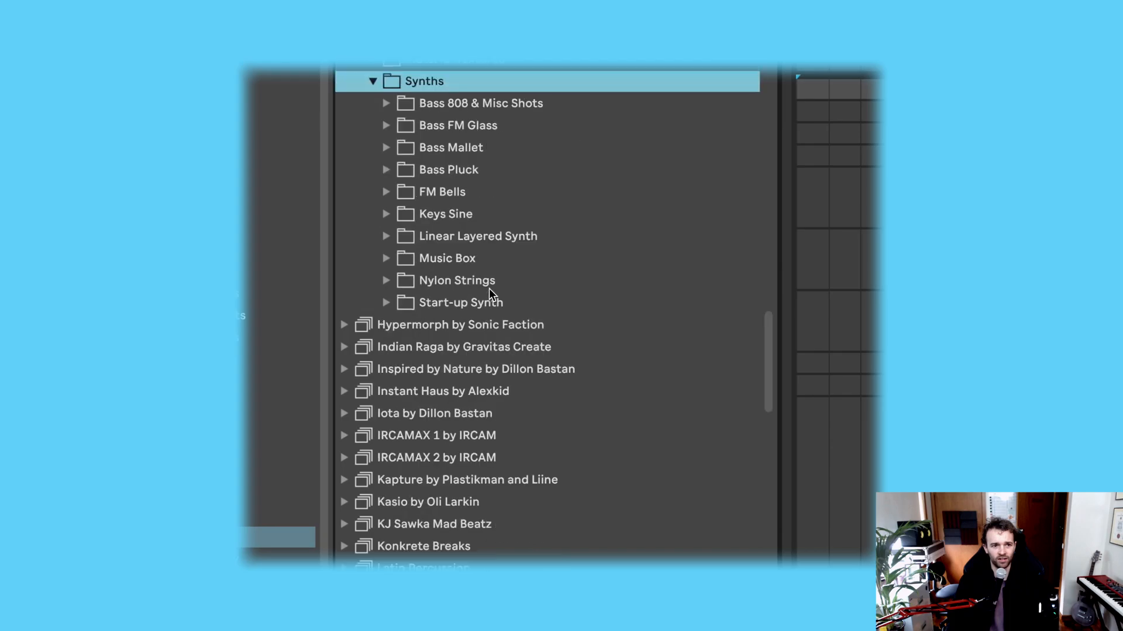
pyautogui.press('Down')
pyautogui.press('Right')
pyautogui.press('Left')
pyautogui.press('Down')
pyautogui.press('Right')
pyautogui.press('Left')
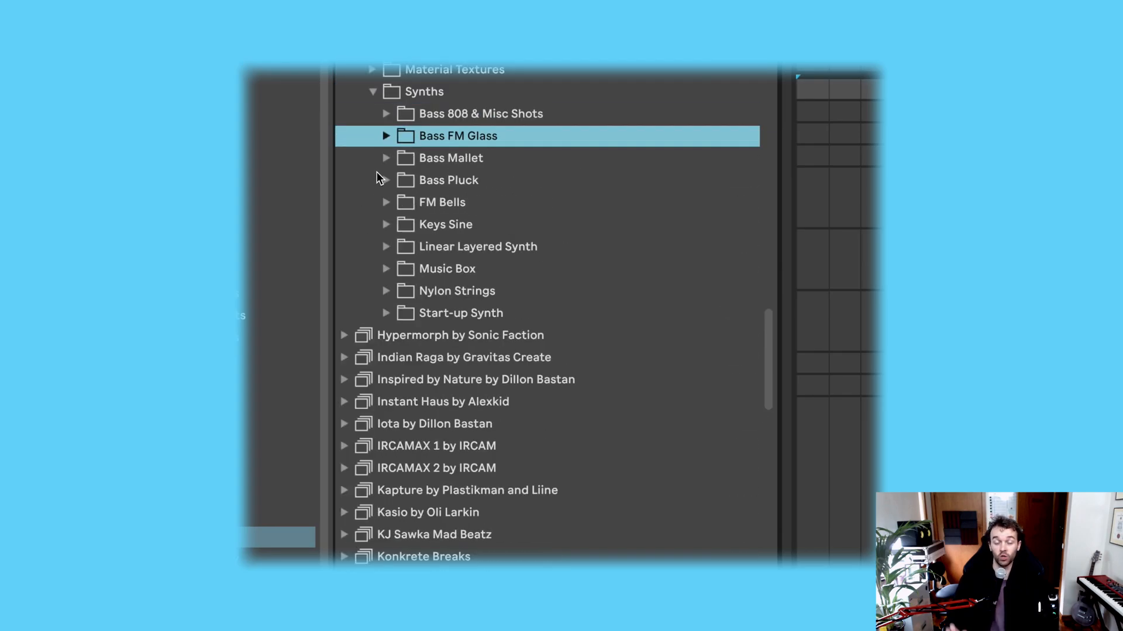
# Step: Look inside the Start-up Synth and Music Box subfolders and return to the Synths folder list
pyautogui.click(387, 313)
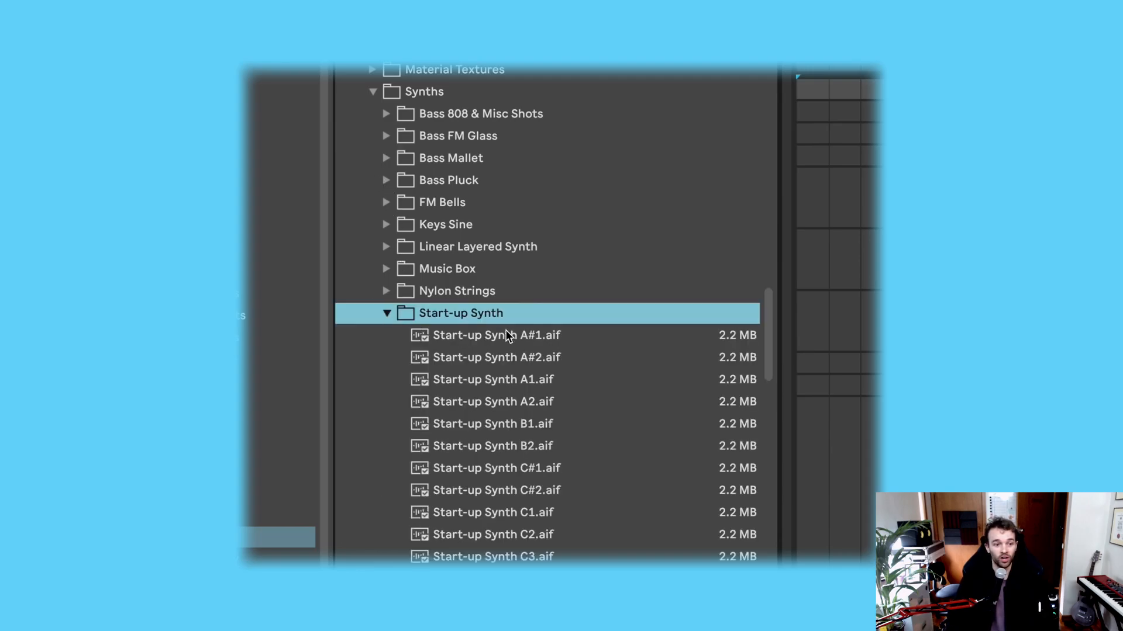
pyautogui.click(386, 269)
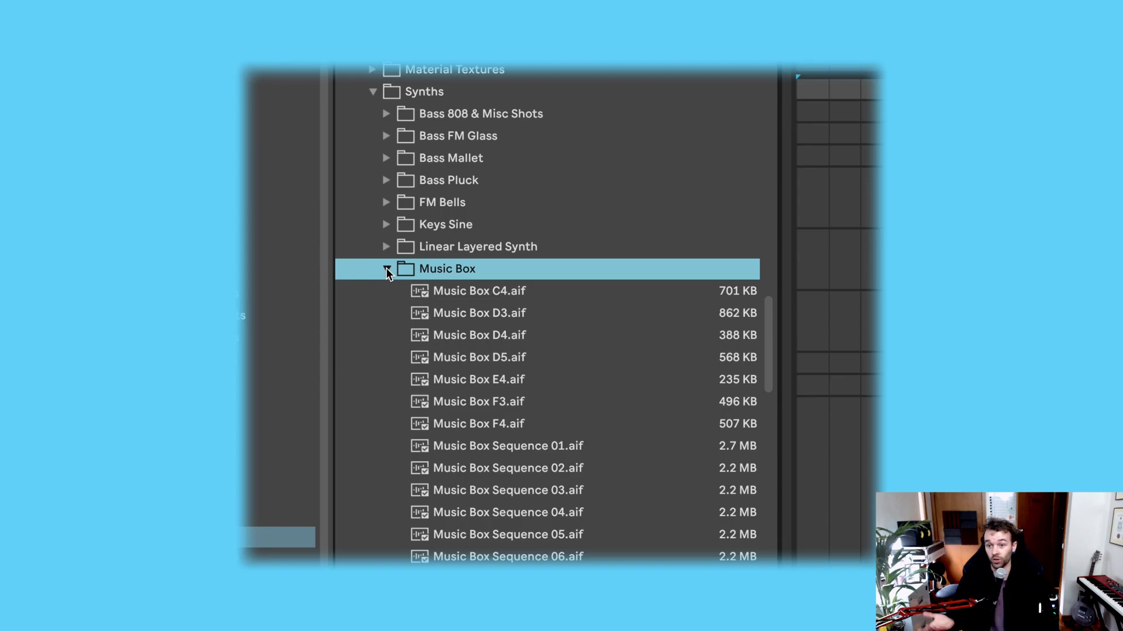
pyautogui.press('Left')
pyautogui.press('Left')
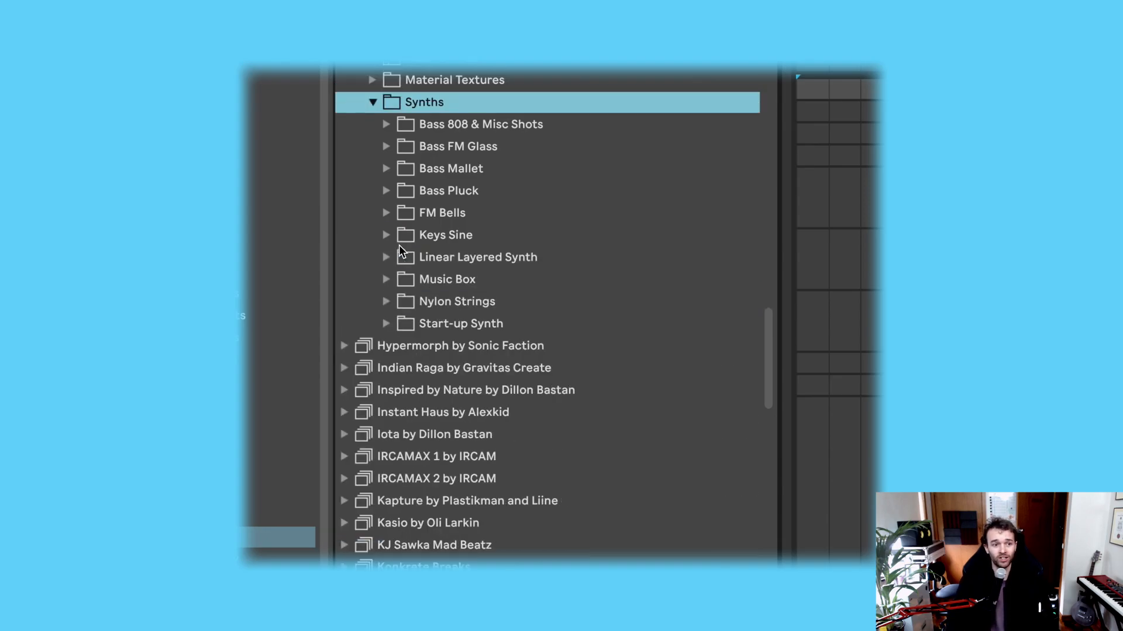
# Step: Collapse the Synths and Samples folders, and check the contents of the Demo Sets folder
pyautogui.scroll(6, 399, 244)
pyautogui.press('Left')
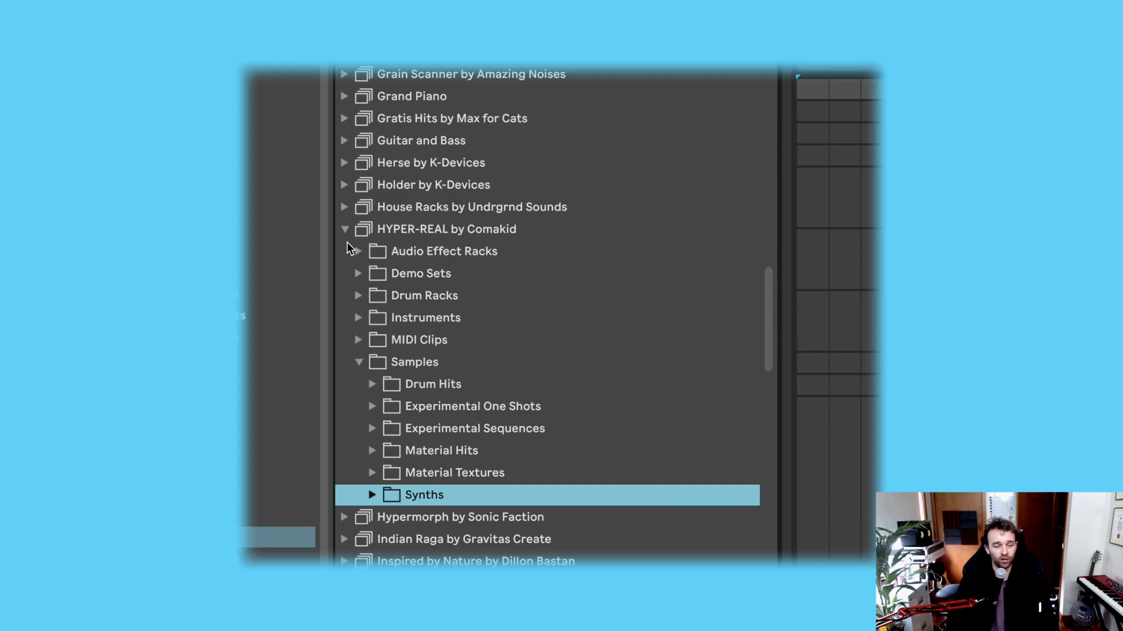
pyautogui.click(359, 364)
pyautogui.click(358, 273)
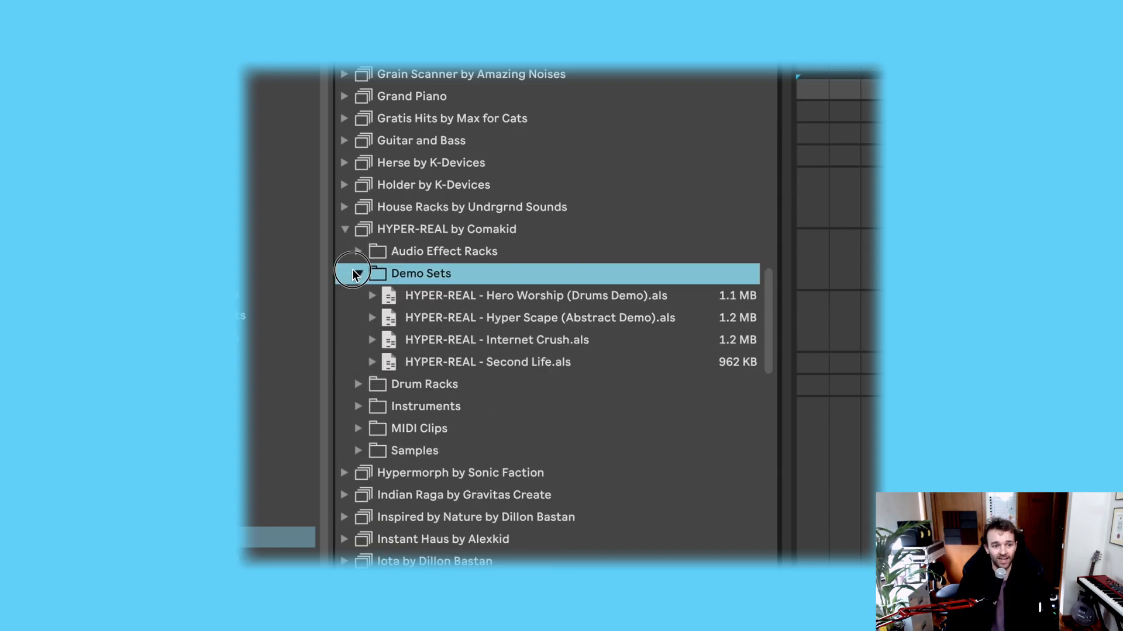
pyautogui.click(358, 273)
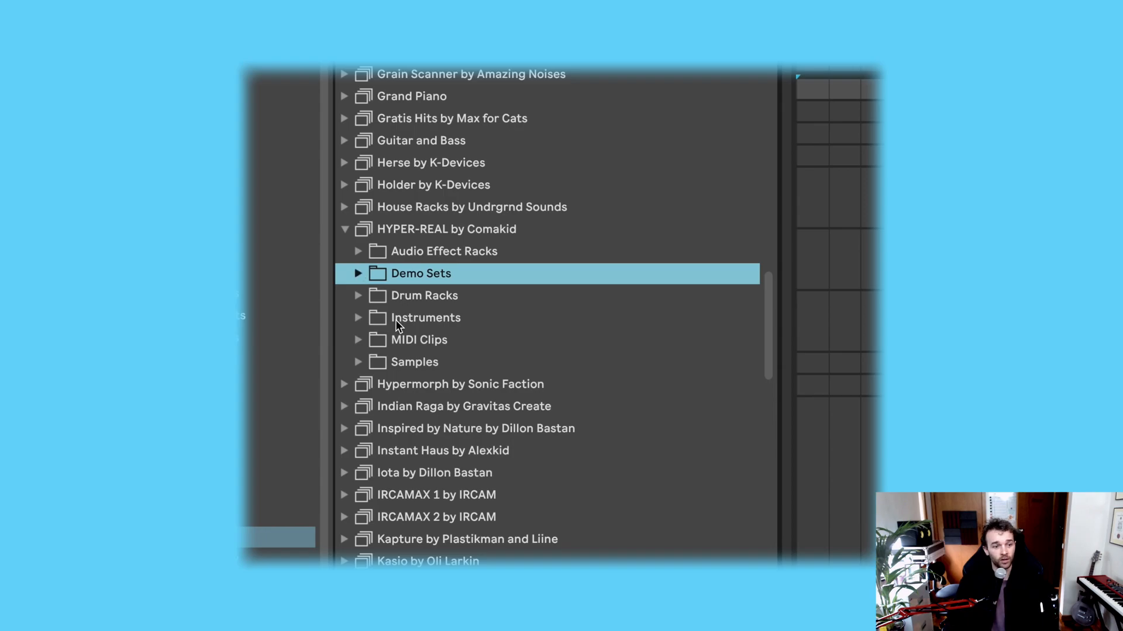
# Step: Check the contents of the Instruments and Drum Racks folders in the HYPER-REAL pack
pyautogui.click(396, 321)
pyautogui.click(360, 316)
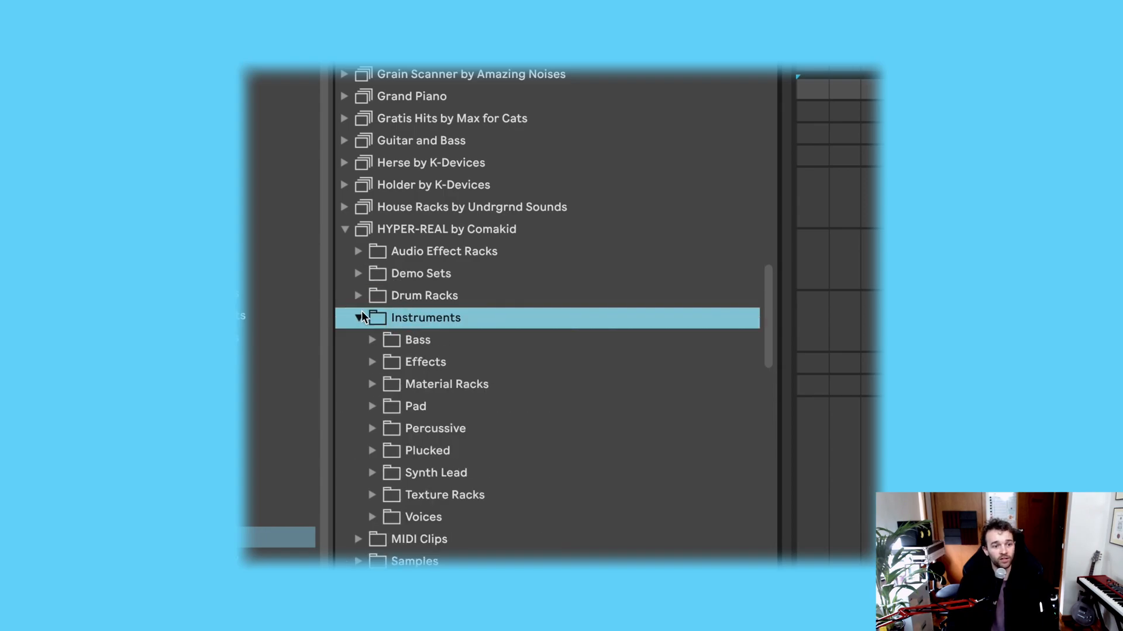
pyautogui.click(358, 295)
pyautogui.click(358, 296)
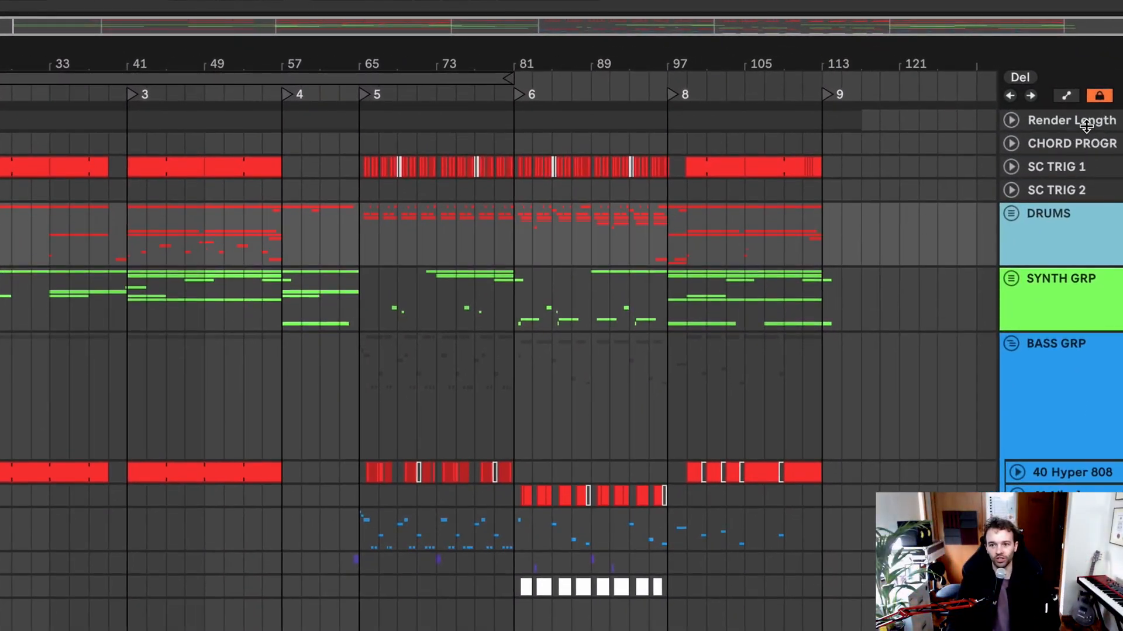
# Step: Look at the Render Length, SC TRIG 1 and SC TRIG 2 tracks, and unfold the DRUMS group to show its tracks
pyautogui.click(1086, 143)
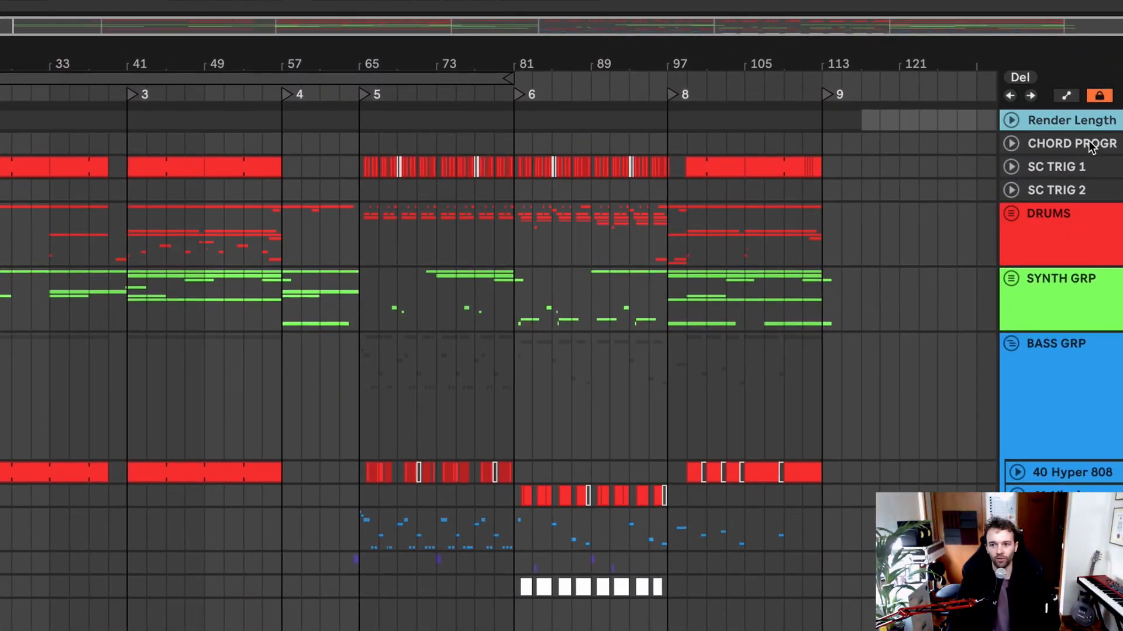
pyautogui.click(1079, 171)
pyautogui.click(1073, 191)
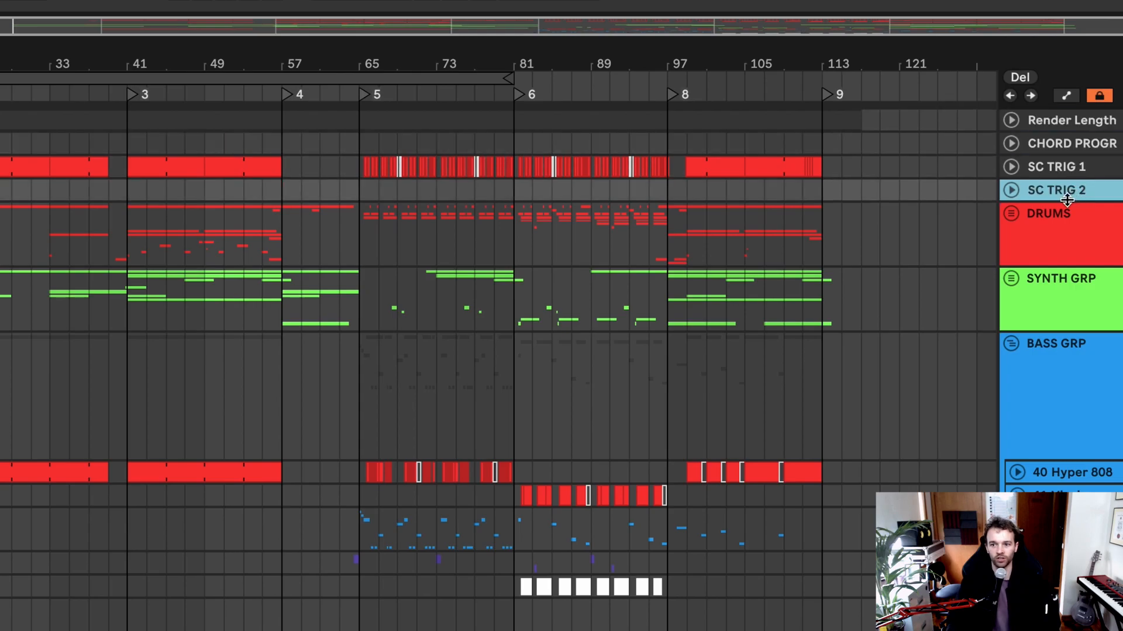
pyautogui.click(1035, 231)
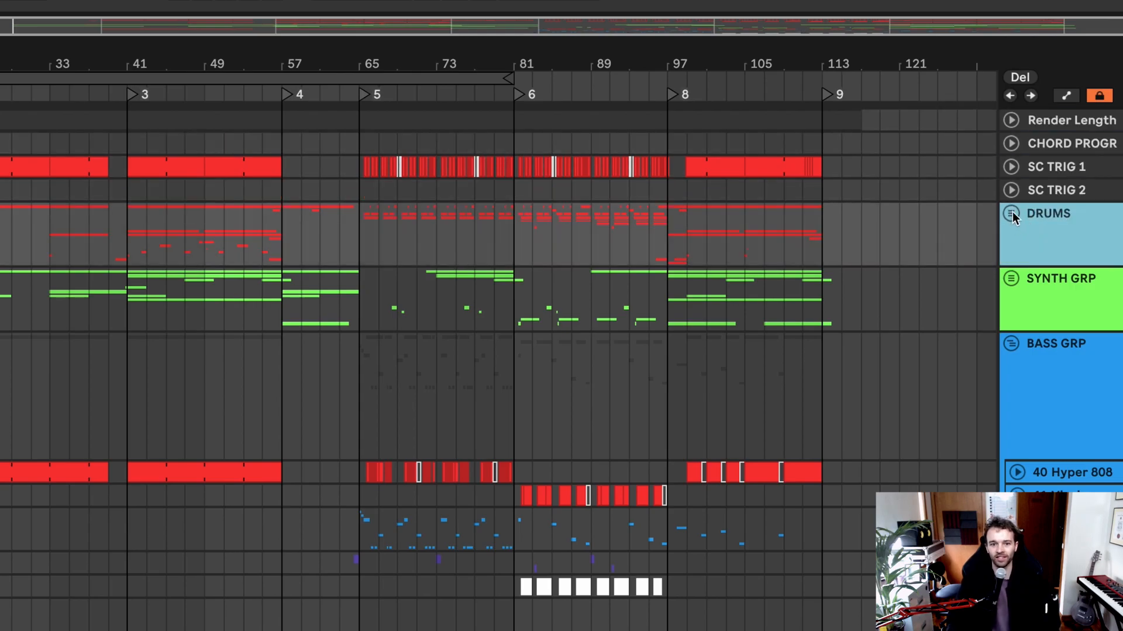
pyautogui.click(1011, 214)
pyautogui.scroll(3, 29, 334)
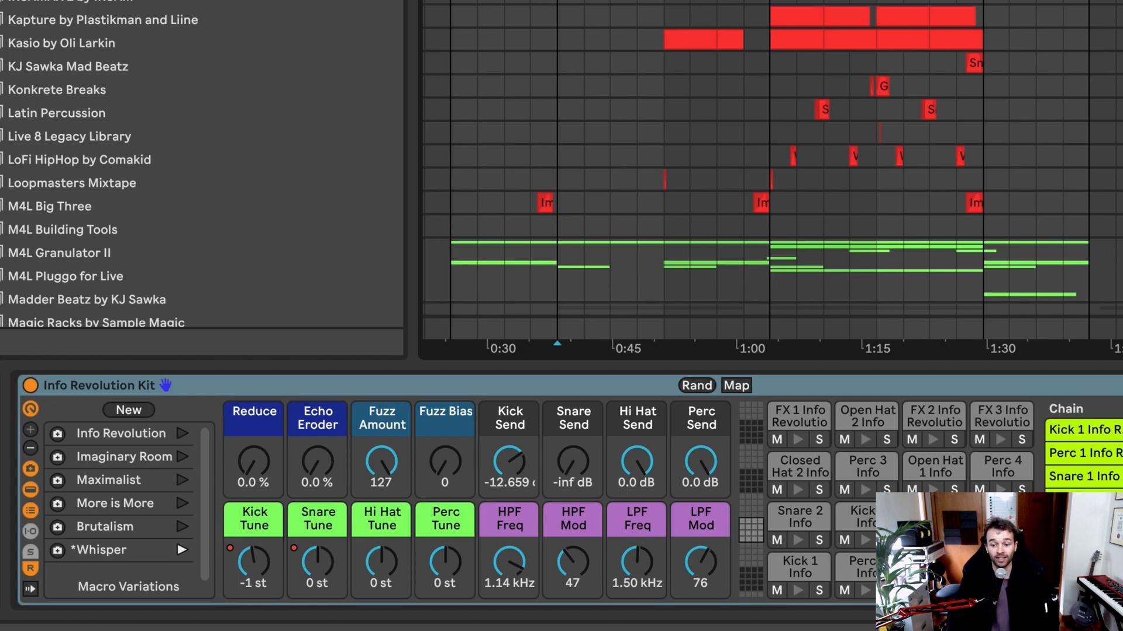
# Step: Examine the Kick 1 pad of the Info Revolution Kit, including its sample and the effects in its chain
pyautogui.hscroll(5, 855, 564)
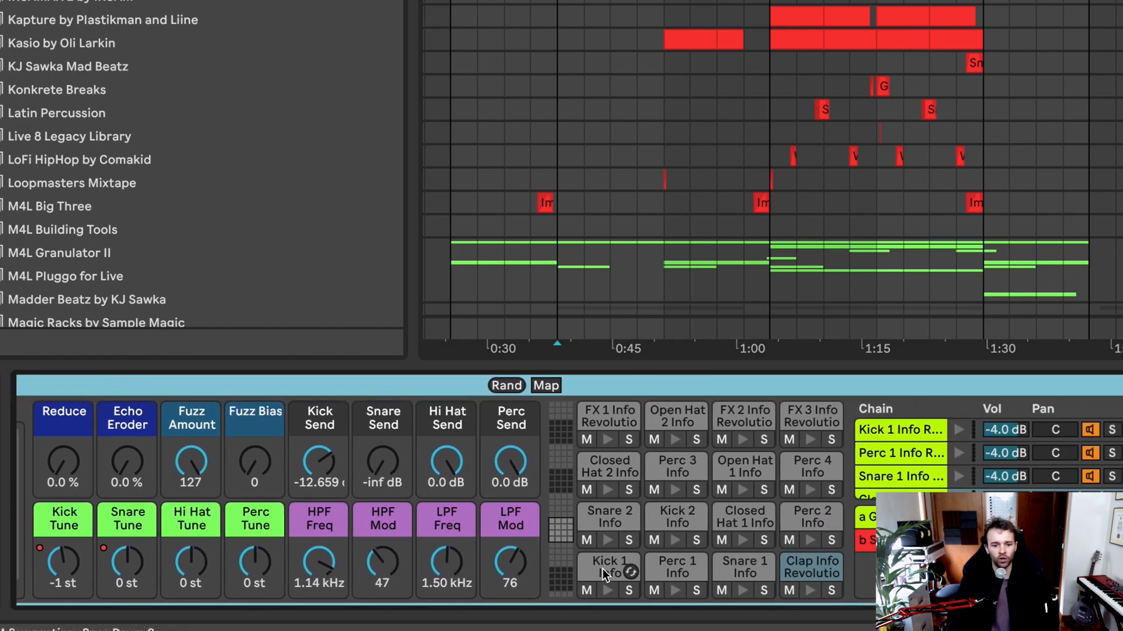
pyautogui.click(605, 567)
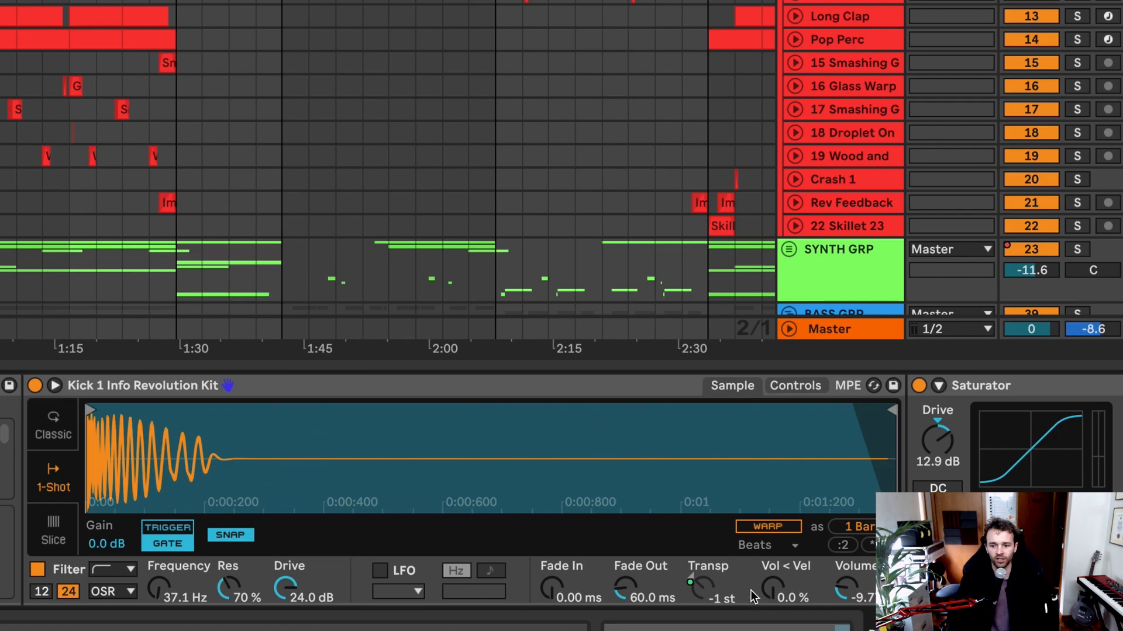
pyautogui.hscroll(15, 763, 588)
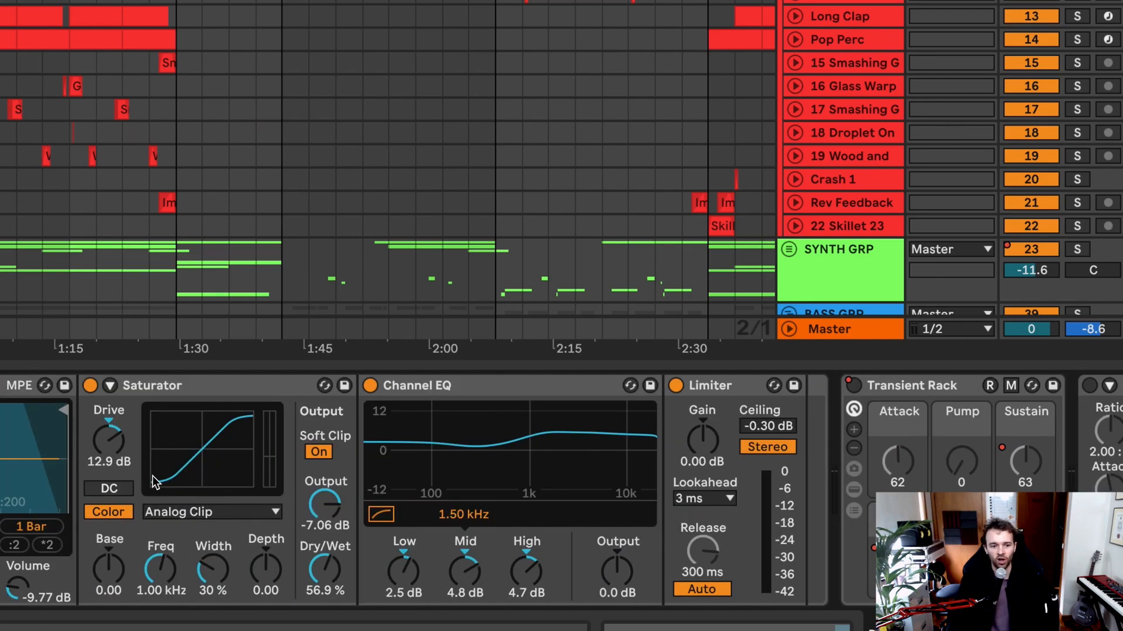
pyautogui.hscroll(-8, 153, 476)
pyautogui.hscroll(-1, 163, 481)
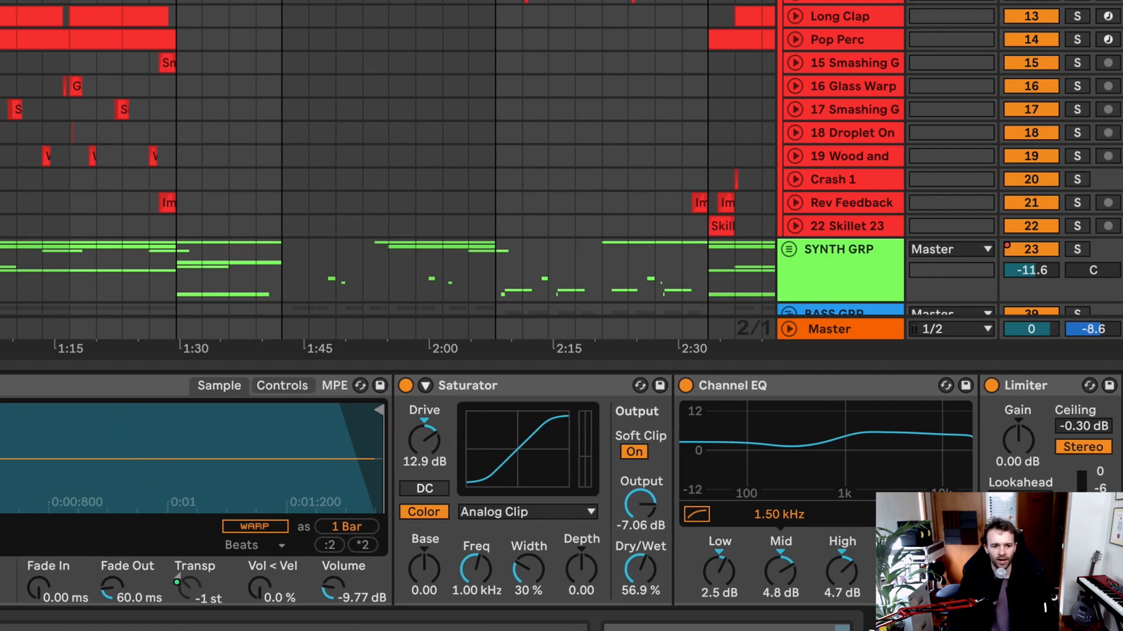
# Step: Examine the kit's Perc 1 chain and the compressor, filter and multiband effects following the Info Revolution Kit on the DRUMS track
pyautogui.press('Down')
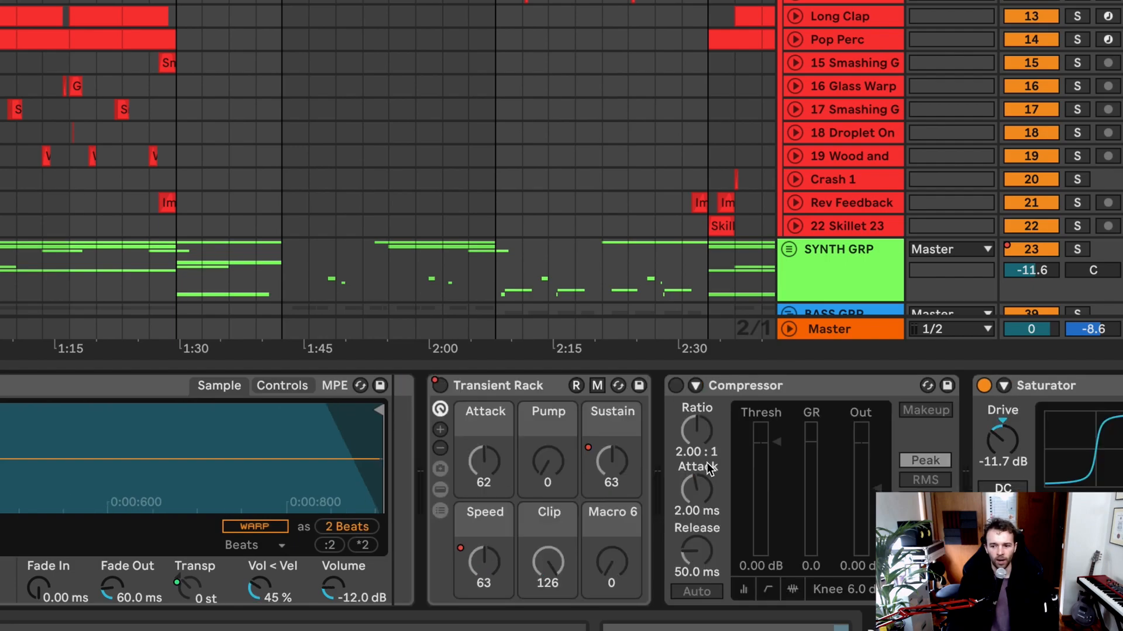
pyautogui.hscroll(10, 709, 465)
pyautogui.hscroll(6, 700, 455)
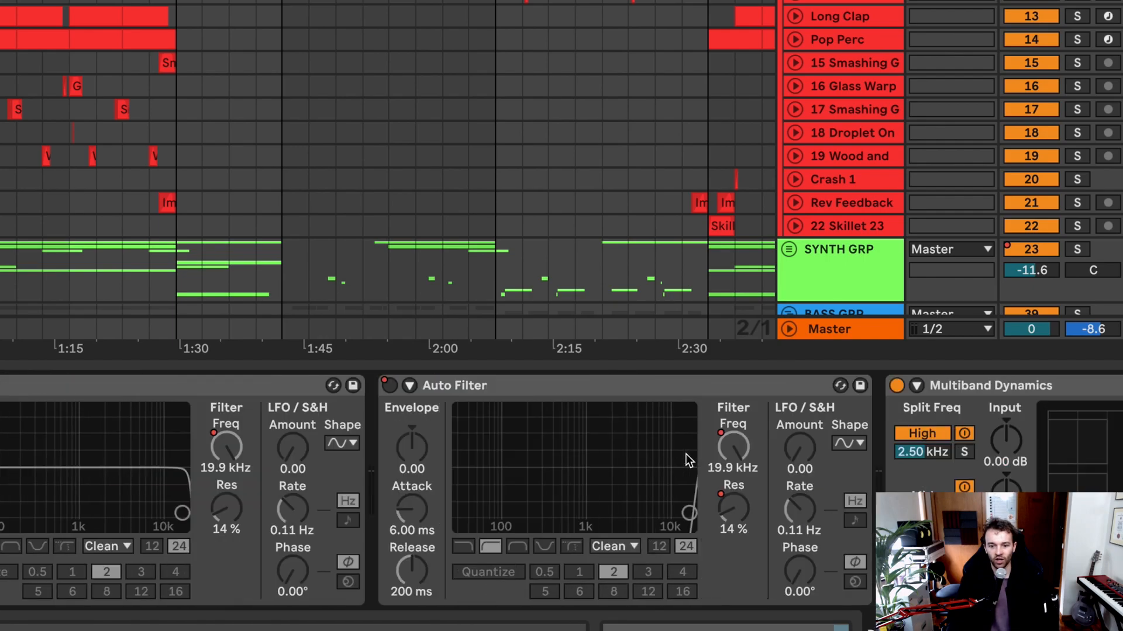
pyautogui.hscroll(4, 683, 454)
pyautogui.hscroll(3, 974, 455)
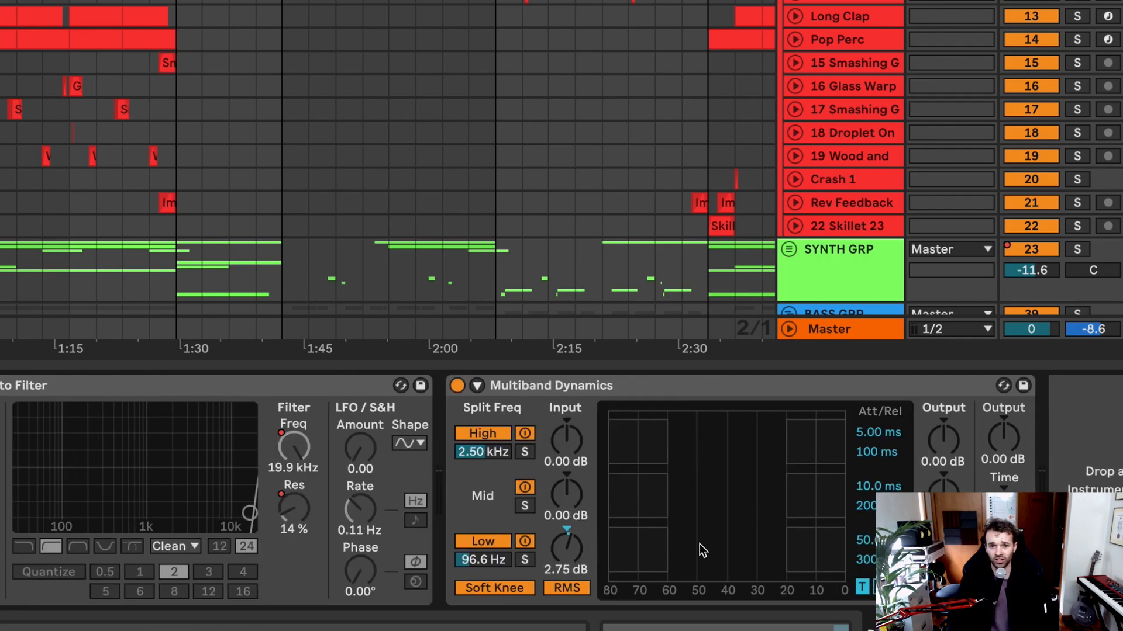
pyautogui.hscroll(-5, 623, 528)
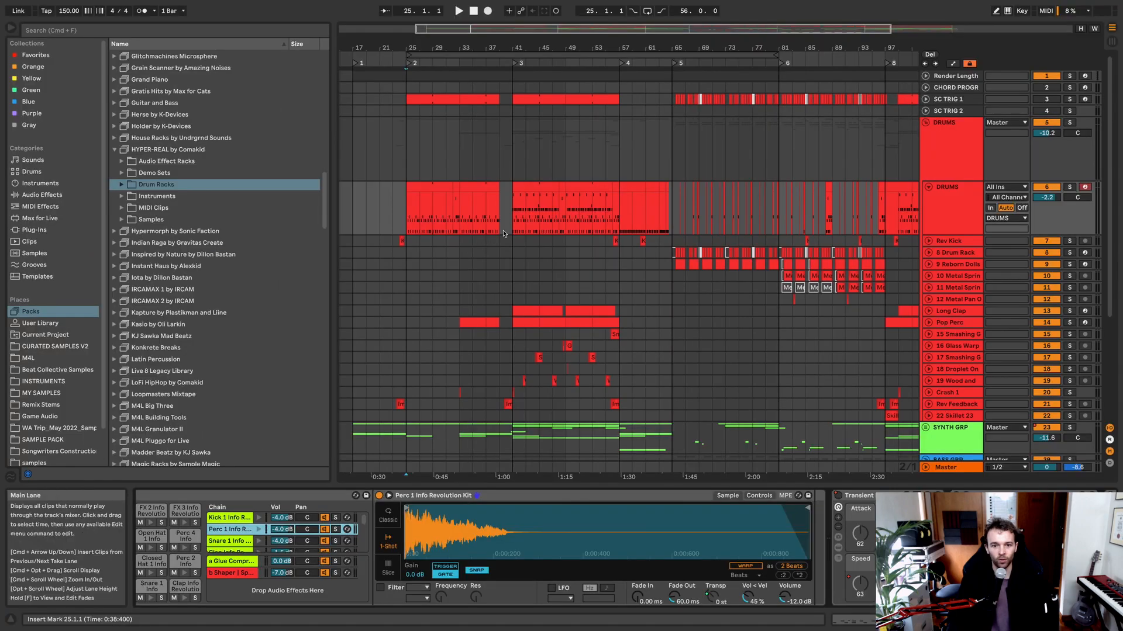
# Step: Listen to the soloed DRUMS track from bar 41 and stop playback around bar 49
pyautogui.click(514, 221)
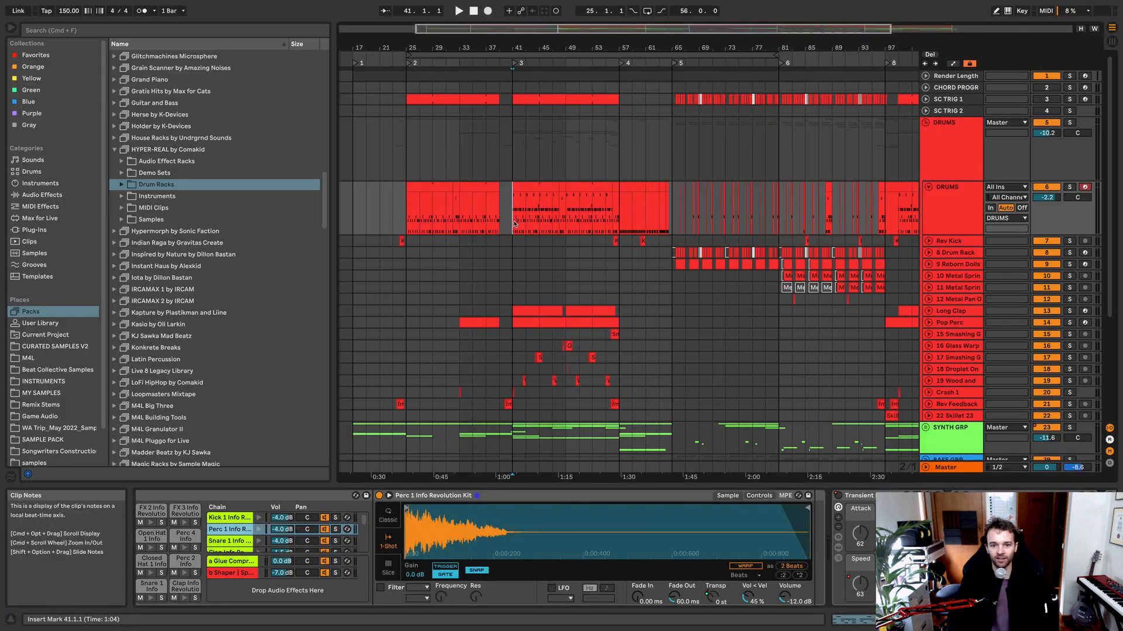
pyautogui.press('space')
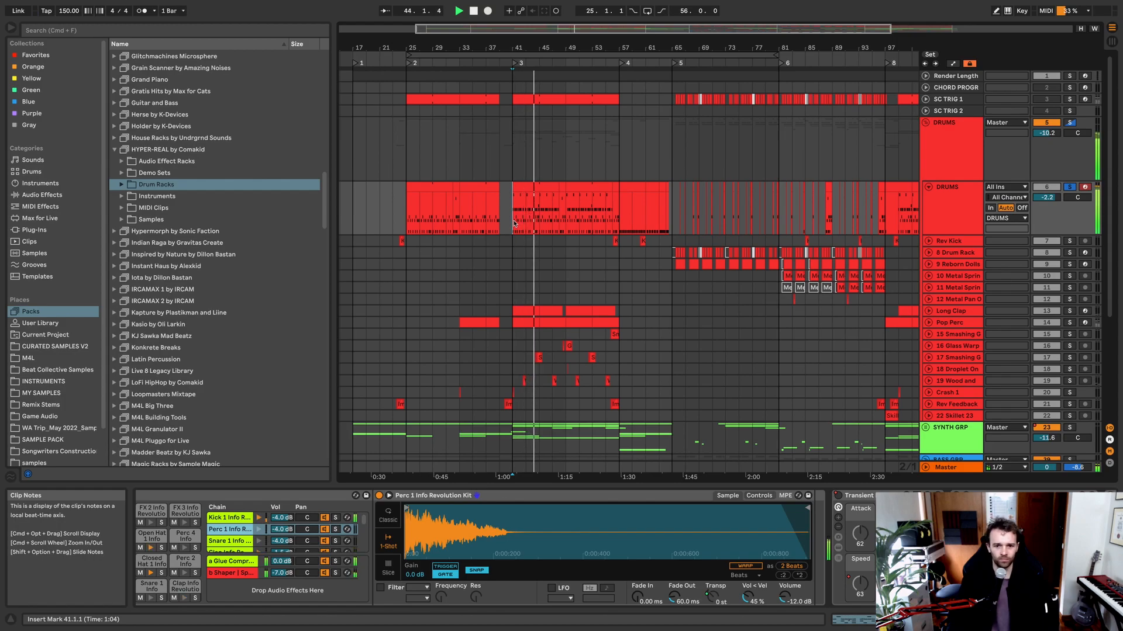
pyautogui.scroll(-1, 565, 228)
pyautogui.press('space')
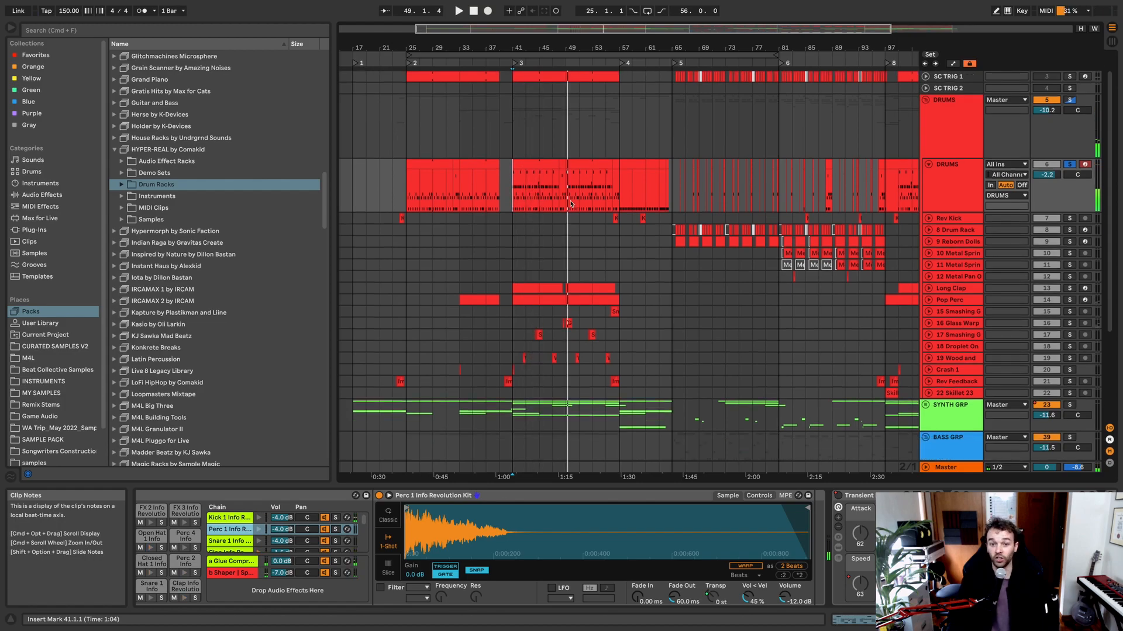
# Step: Show the automation lanes, examine the DRUMS track's envelopes including Snare Tune at bar 48, and hide the lanes again
pyautogui.press('a')
pyautogui.scroll(1, 566, 228)
pyautogui.scroll(4, 565, 228)
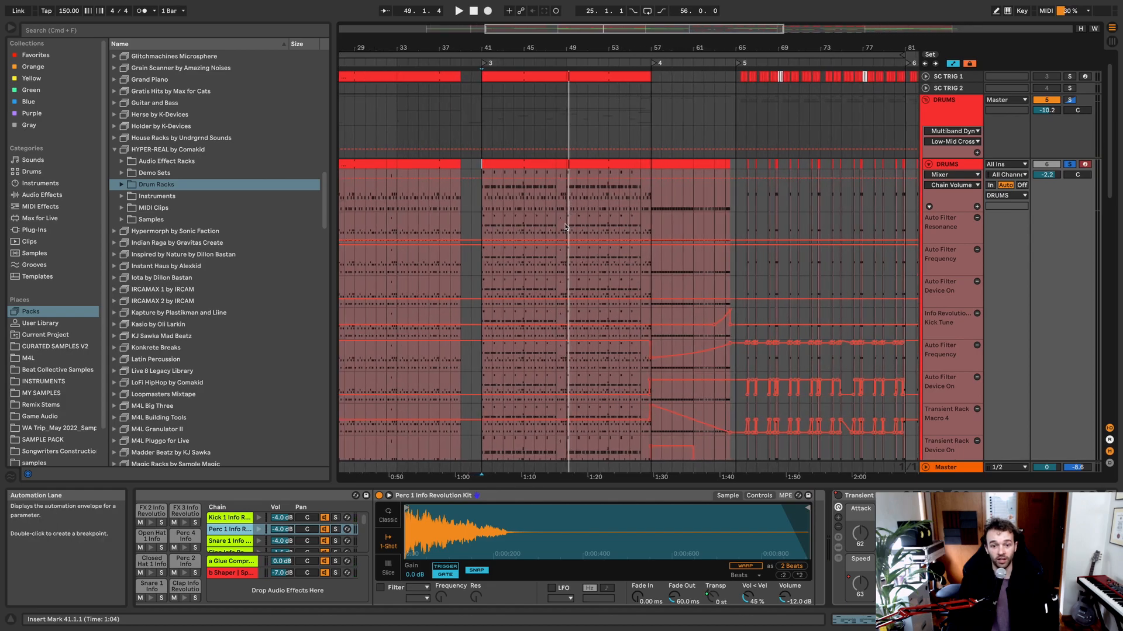
pyautogui.scroll(-1, 566, 228)
pyautogui.scroll(-8, 565, 227)
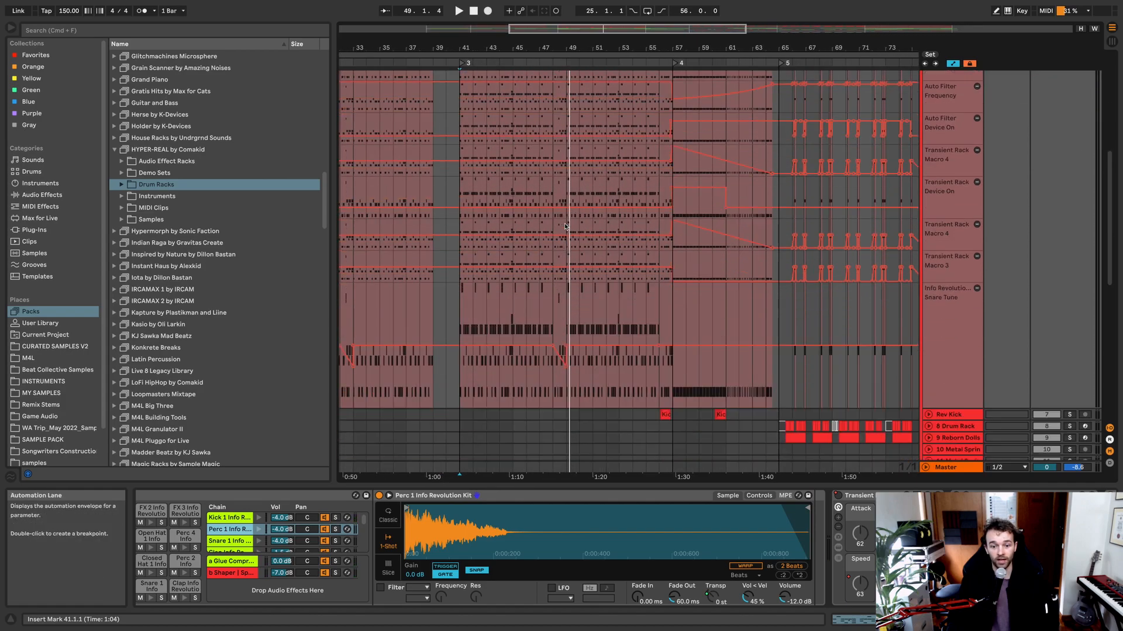
pyautogui.click(565, 363)
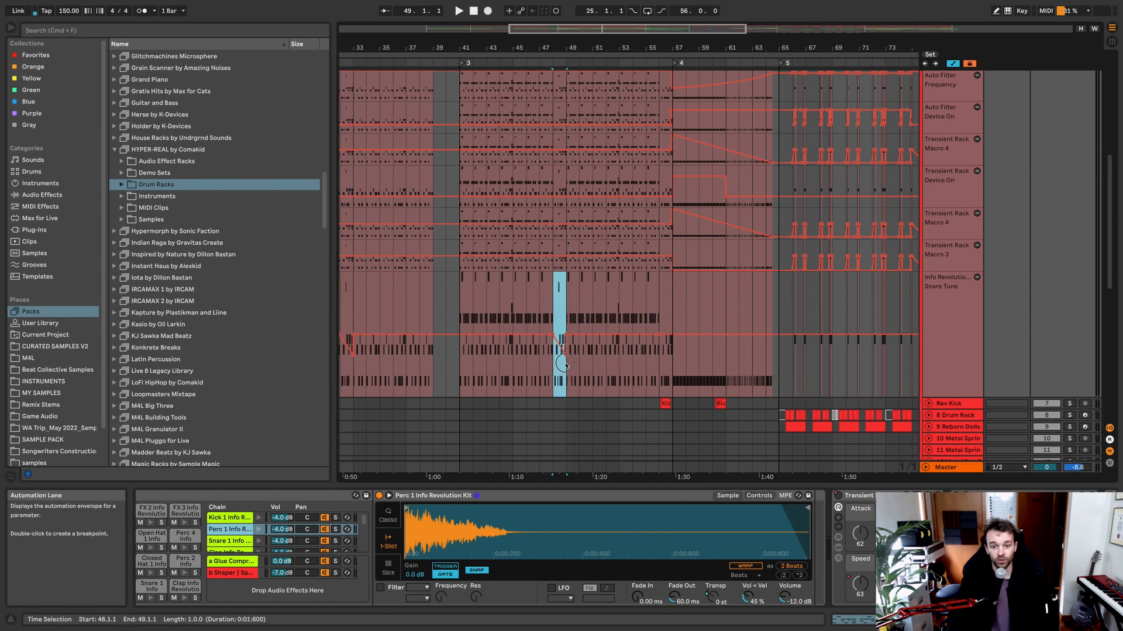
pyautogui.scroll(8, 584, 339)
pyautogui.scroll(-3, 639, 304)
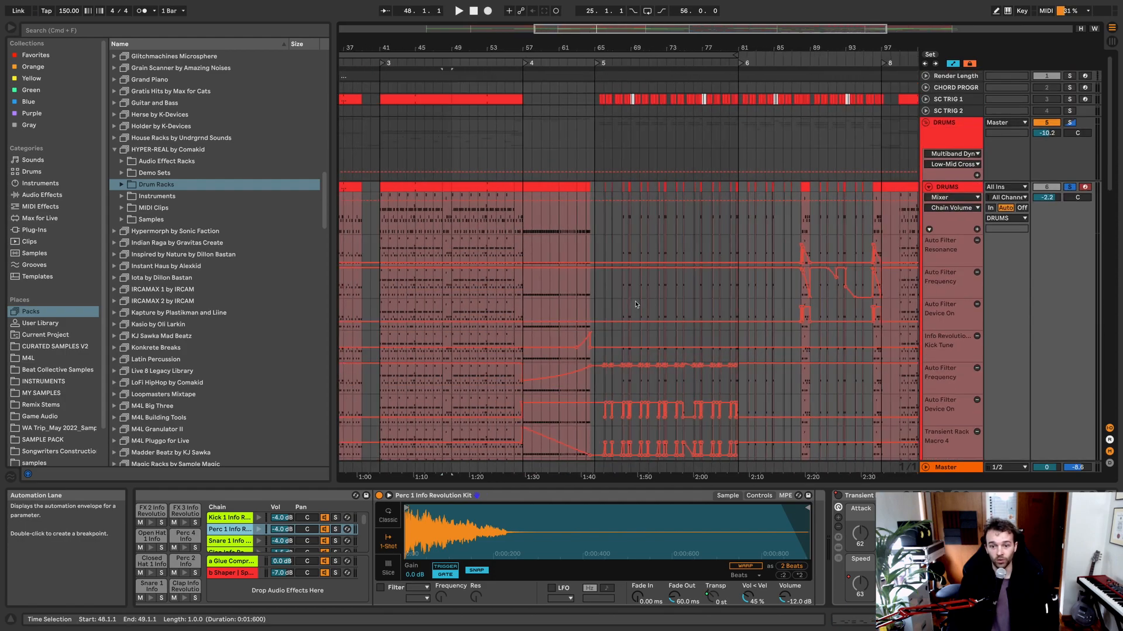
pyautogui.press('a')
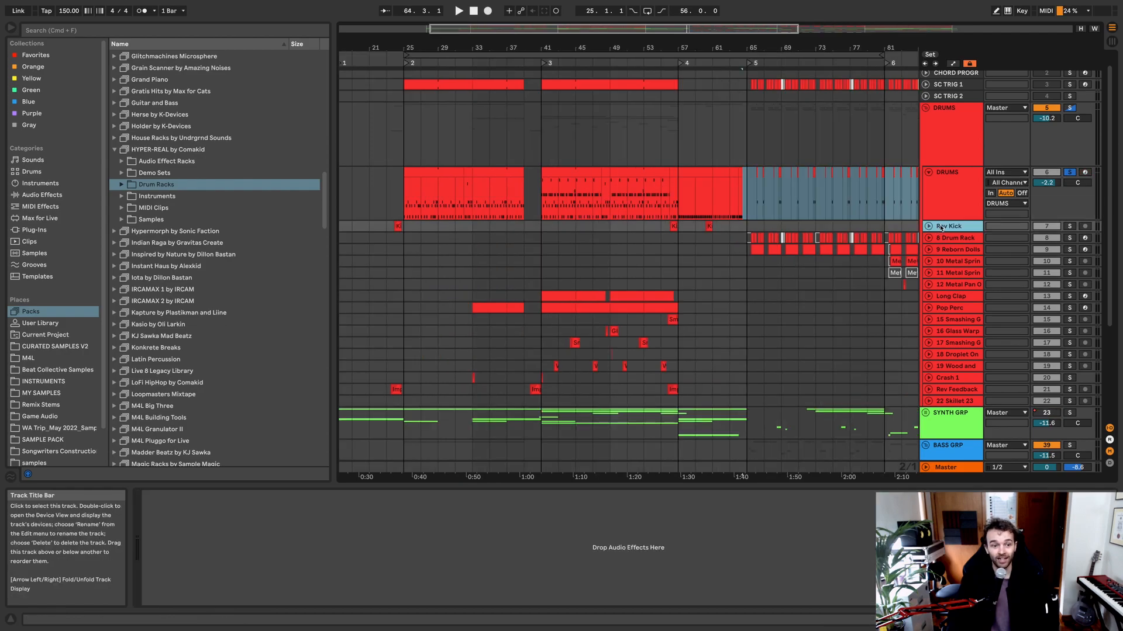
# Step: Unfold the Rev Kick track and examine its reversed Kick 1 Info Revolution Kit clip at bar 56
pyautogui.scroll(6, 679, 228)
pyautogui.click(665, 227)
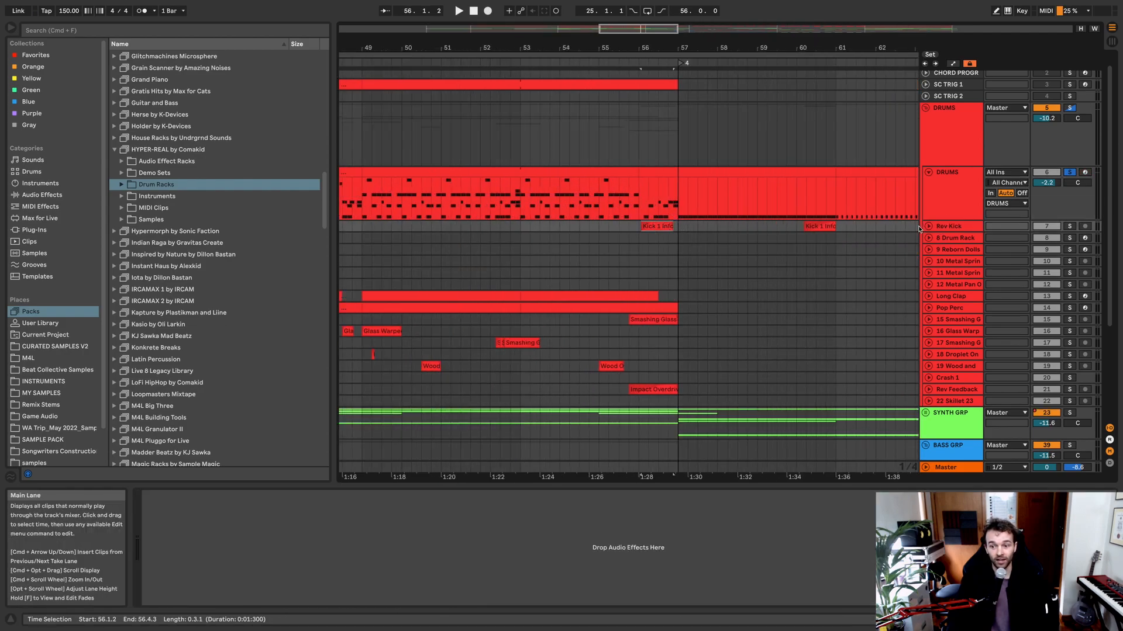
pyautogui.click(927, 227)
pyautogui.scroll(10, 699, 227)
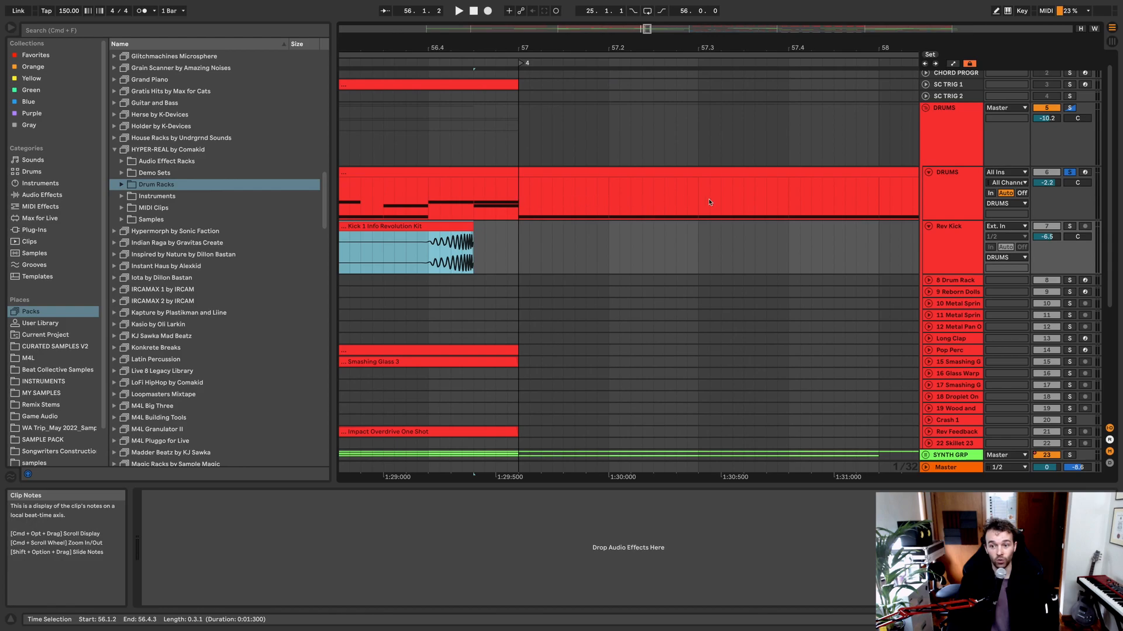
pyautogui.click(445, 226)
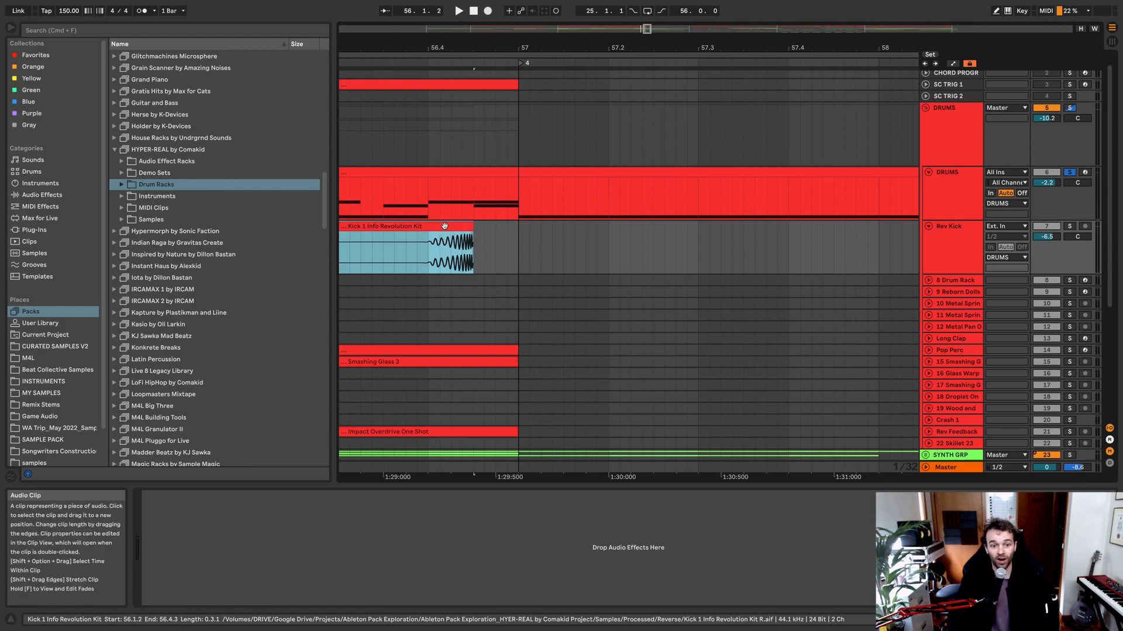
pyautogui.scroll(-10, 483, 229)
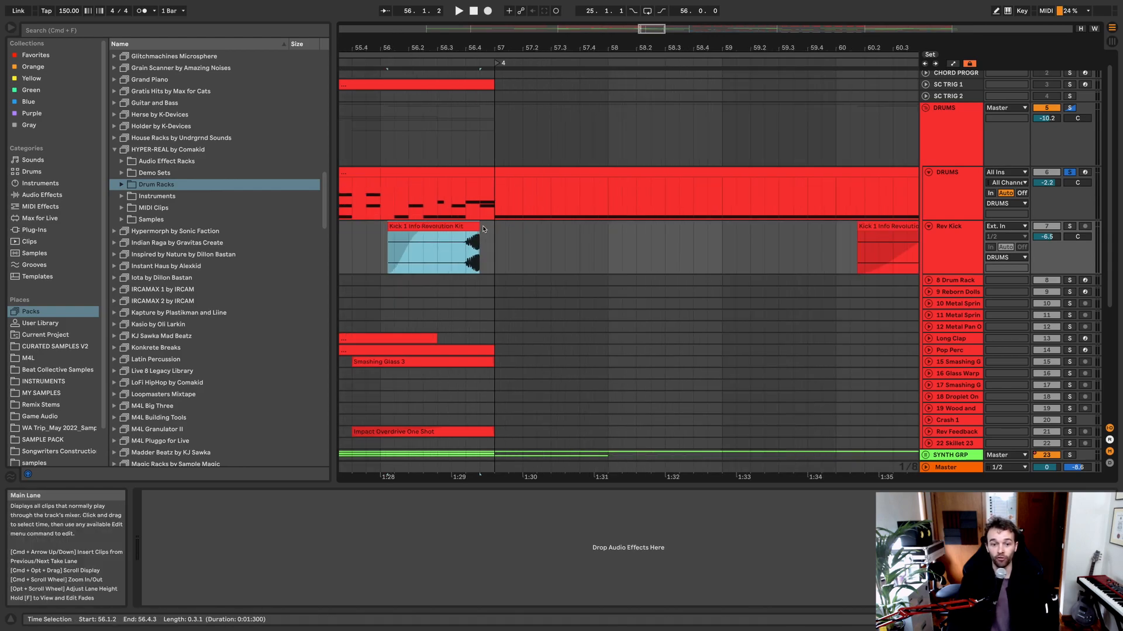
pyautogui.scroll(-8, 484, 229)
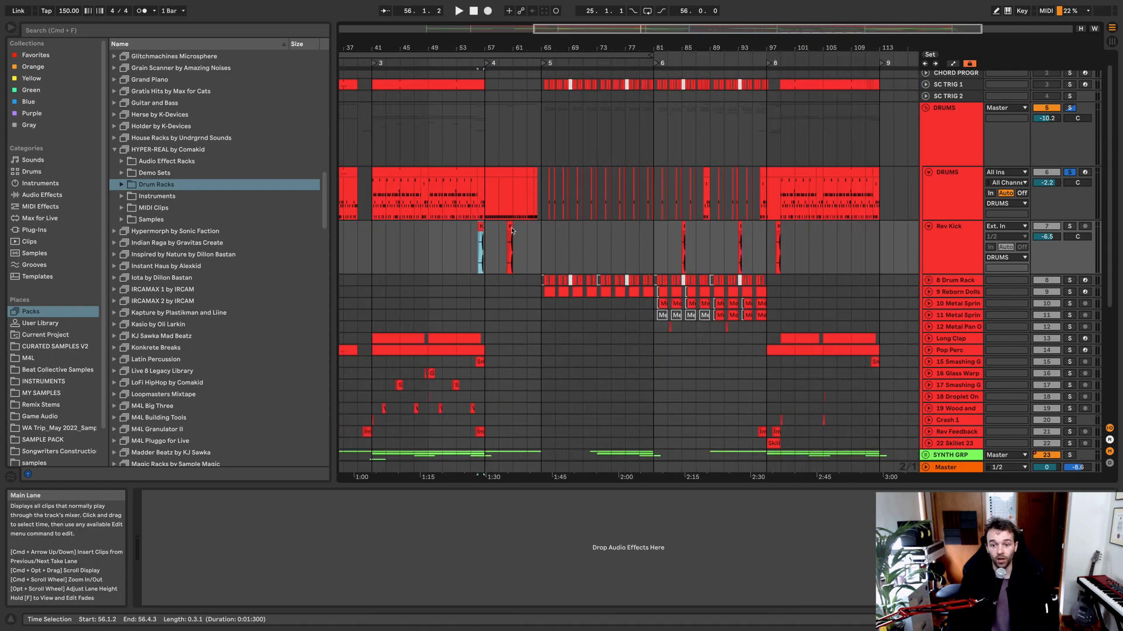
# Step: Unfold the 8 Drum Rack track and listen to it soloed from bar 65, stopping after a couple of bars
pyautogui.click(936, 281)
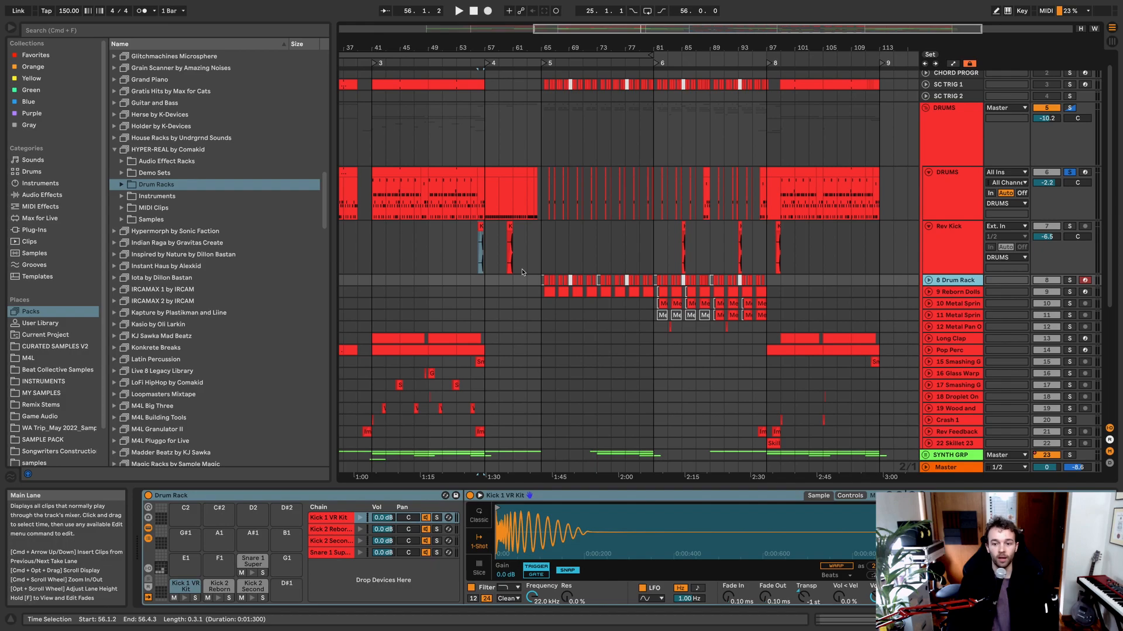
pyautogui.click(928, 280)
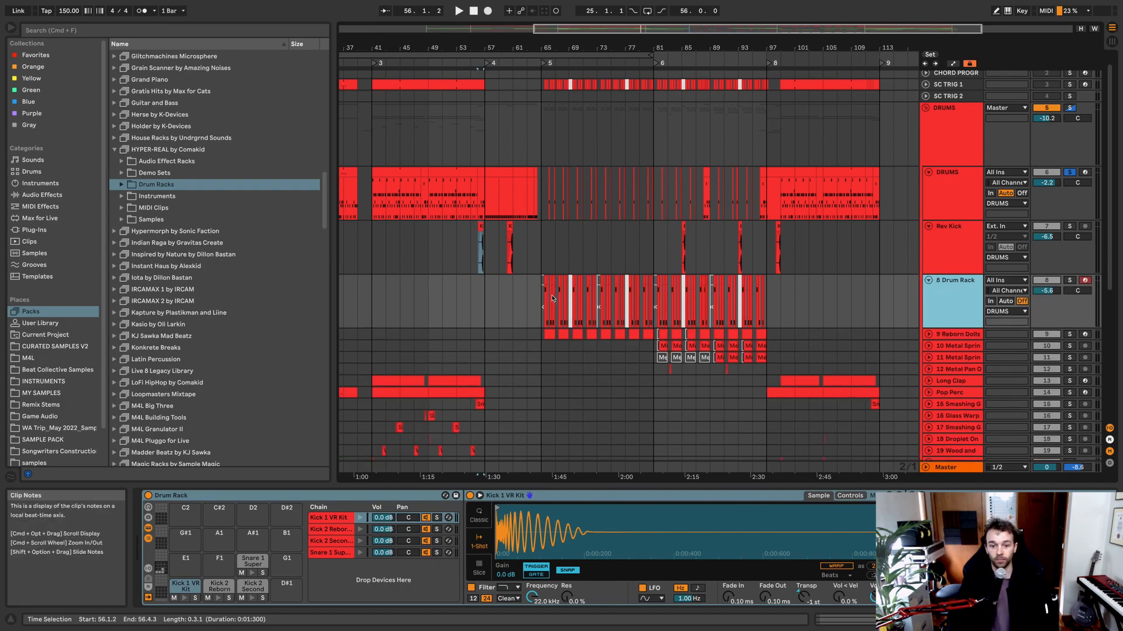
pyautogui.click(544, 296)
pyautogui.scroll(3, 567, 303)
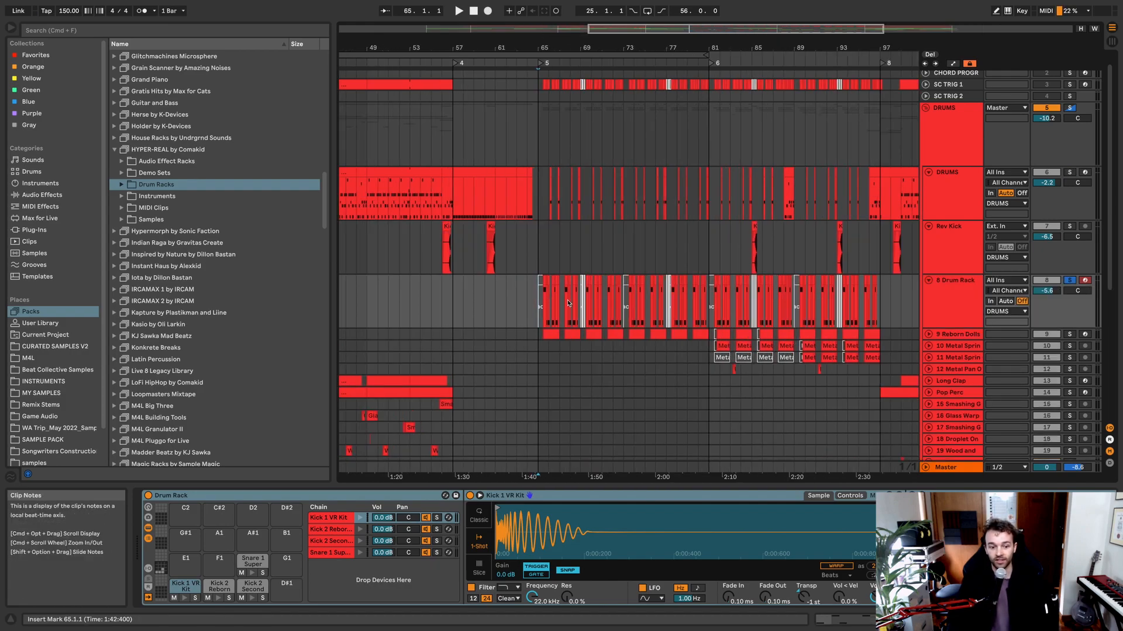
pyautogui.press('space')
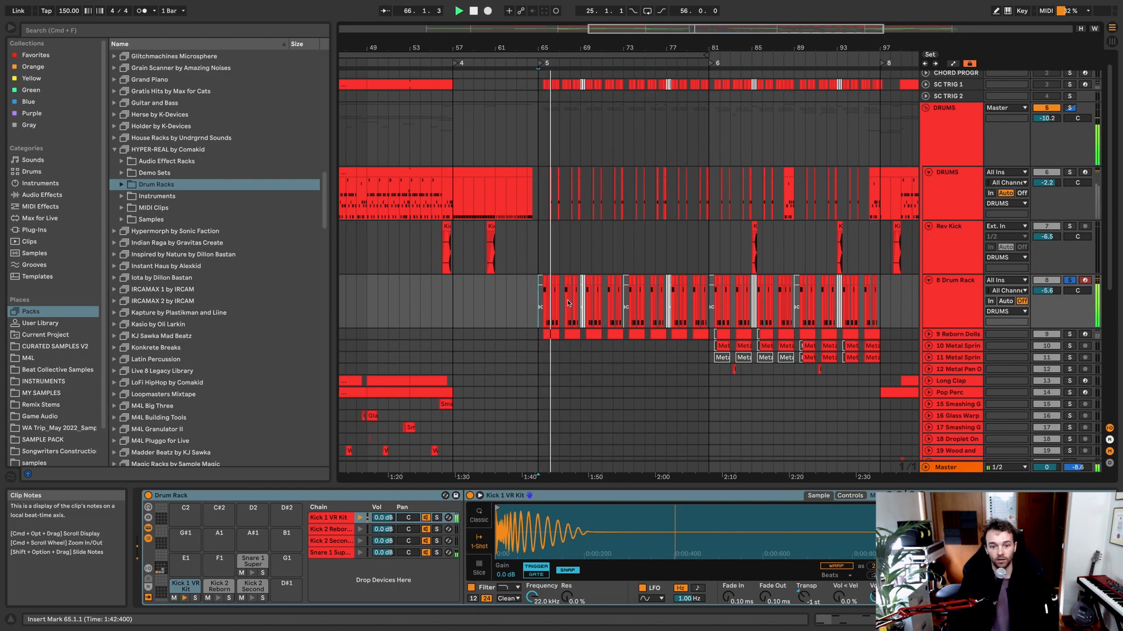
pyautogui.press('space')
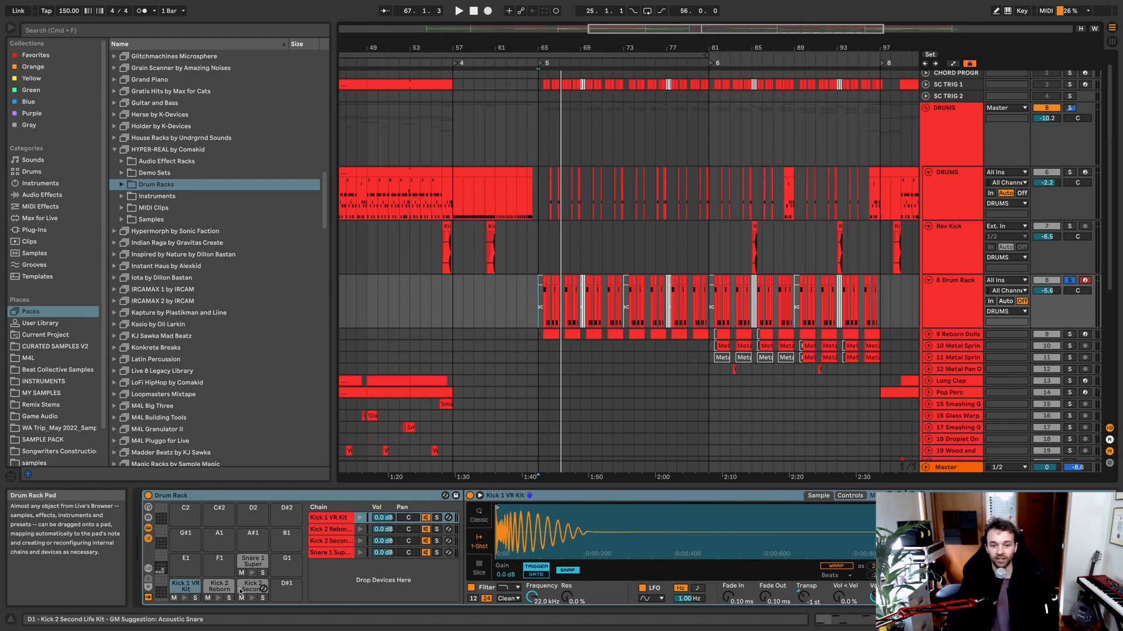
# Step: Unfold the 9 Reborn Dolls track and examine the Reborn Dolls Kit and the effects that follow its chains
pyautogui.click(925, 335)
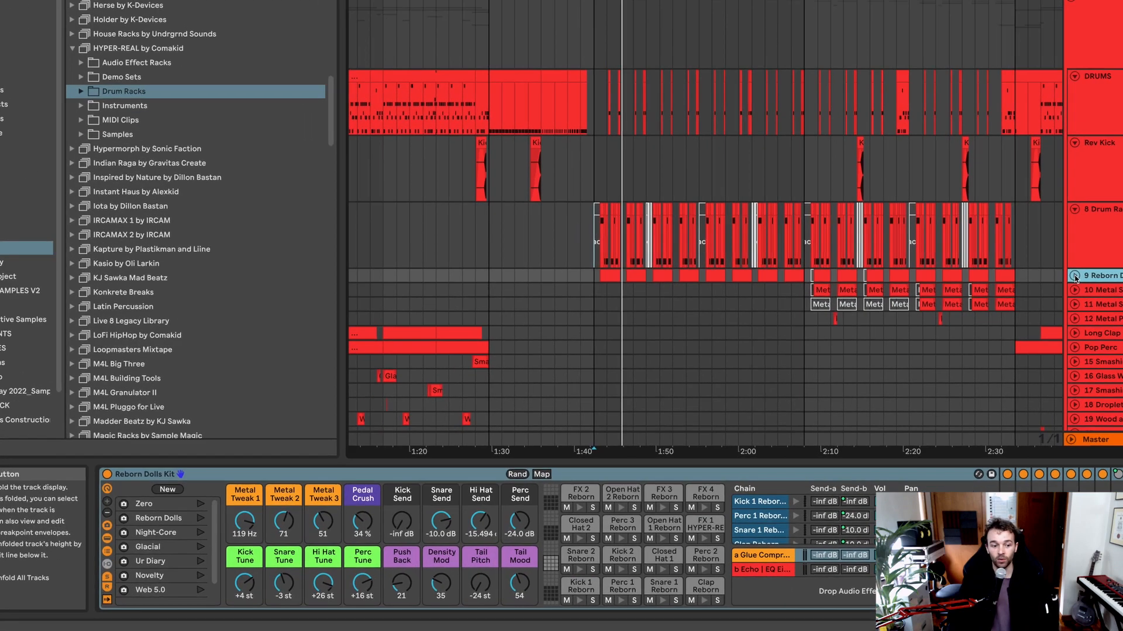
pyautogui.hscroll(2, 1033, 168)
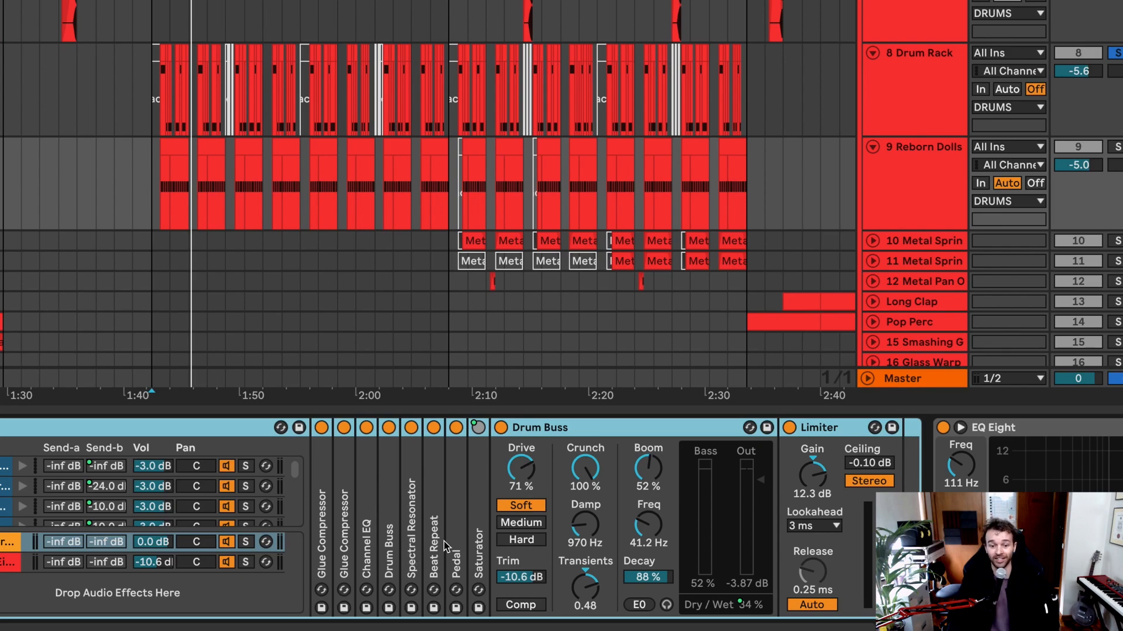
pyautogui.hscroll(6, 444, 546)
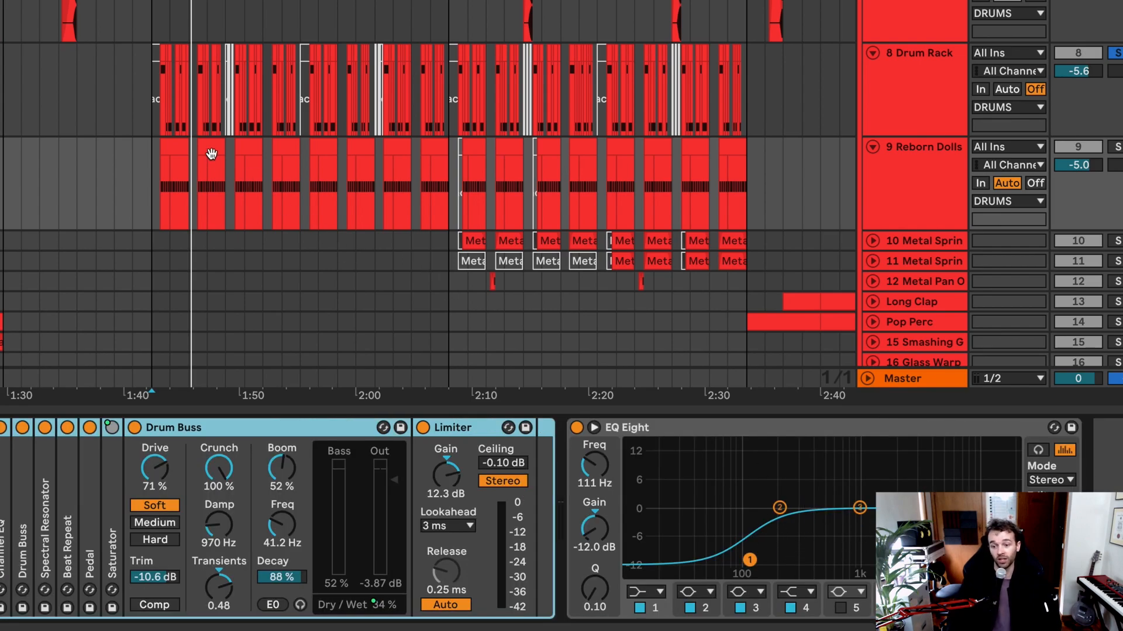
# Step: Solo the 8 Drum Rack and 9 Reborn Dolls tracks together and listen to their combined pattern from bar 65
pyautogui.click(175, 145)
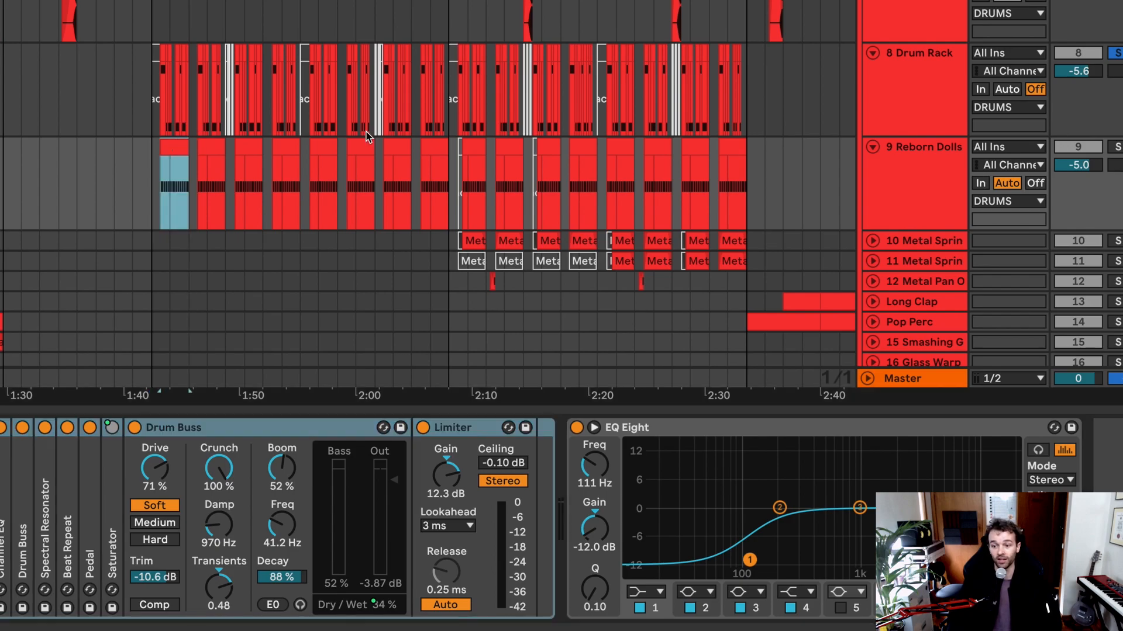
pyautogui.click(912, 166)
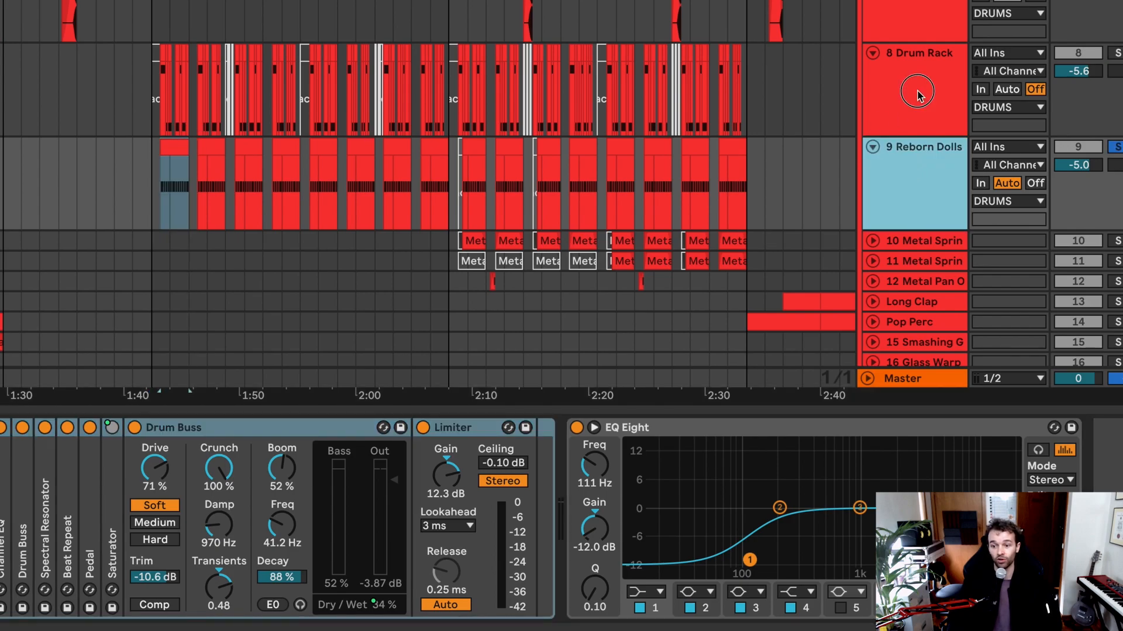
pyautogui.keyDown('shift'); pyautogui.click(922, 95); pyautogui.keyUp('shift')
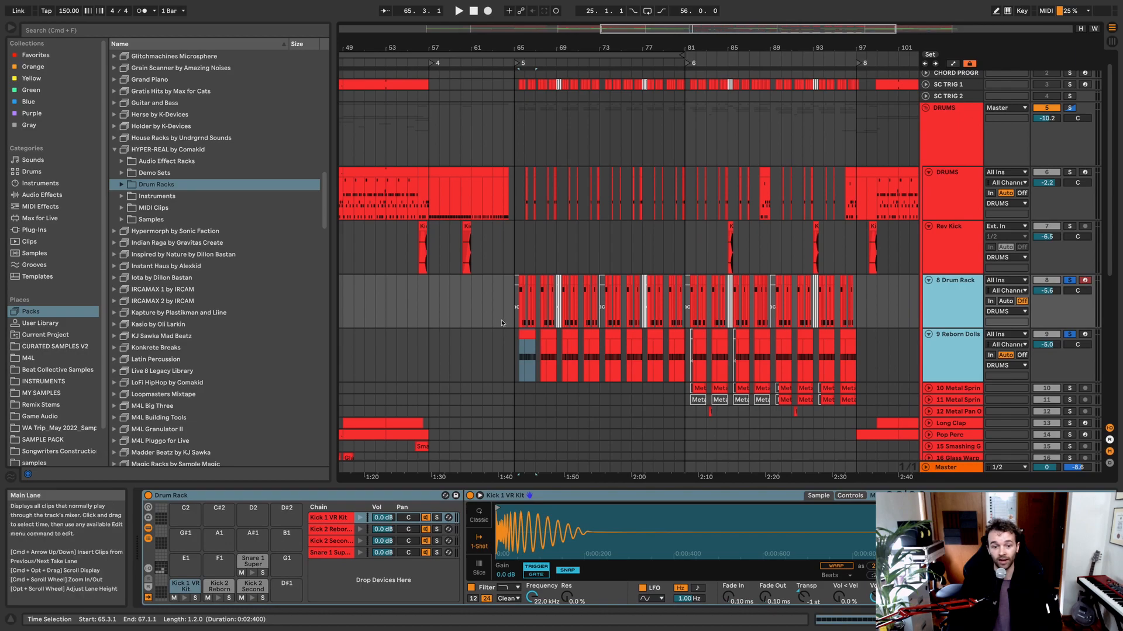
pyautogui.press('space')
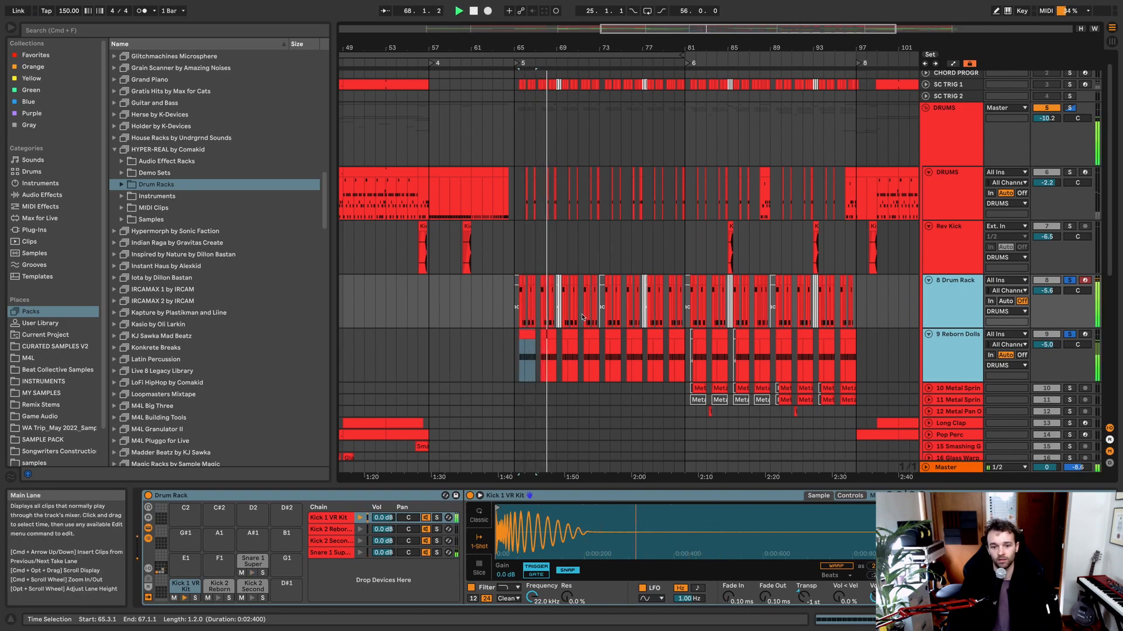
pyautogui.press('space')
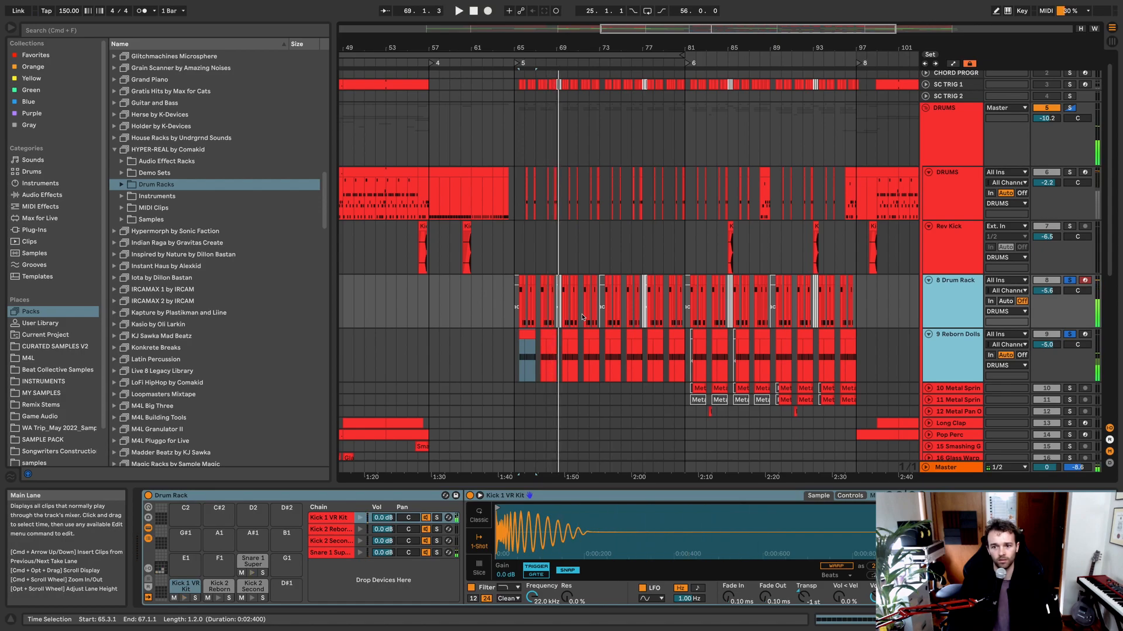
# Step: Highlight the DRUMS track's pattern from bar 65 to bar 89
pyautogui.click(966, 185)
pyautogui.moveTo(515, 194); pyautogui.dragTo(770, 204)
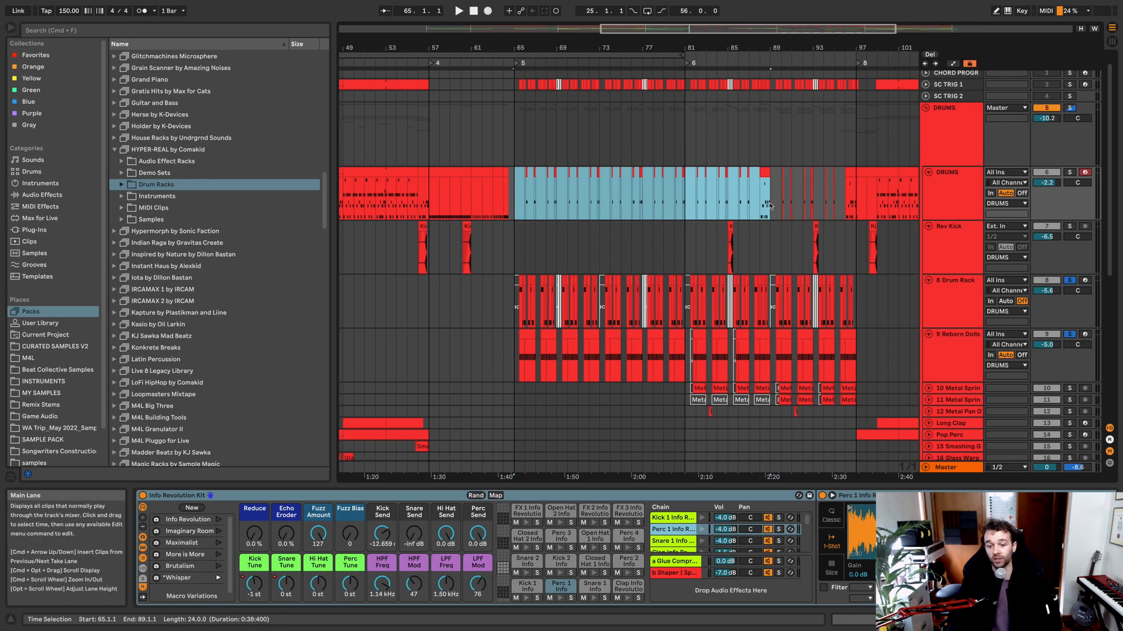
# Step: Unfold the 10 Metal Spring and 11 Metal Spring tracks to show their waveforms
pyautogui.scroll(-5, 772, 210)
pyautogui.hscroll(2, 784, 258)
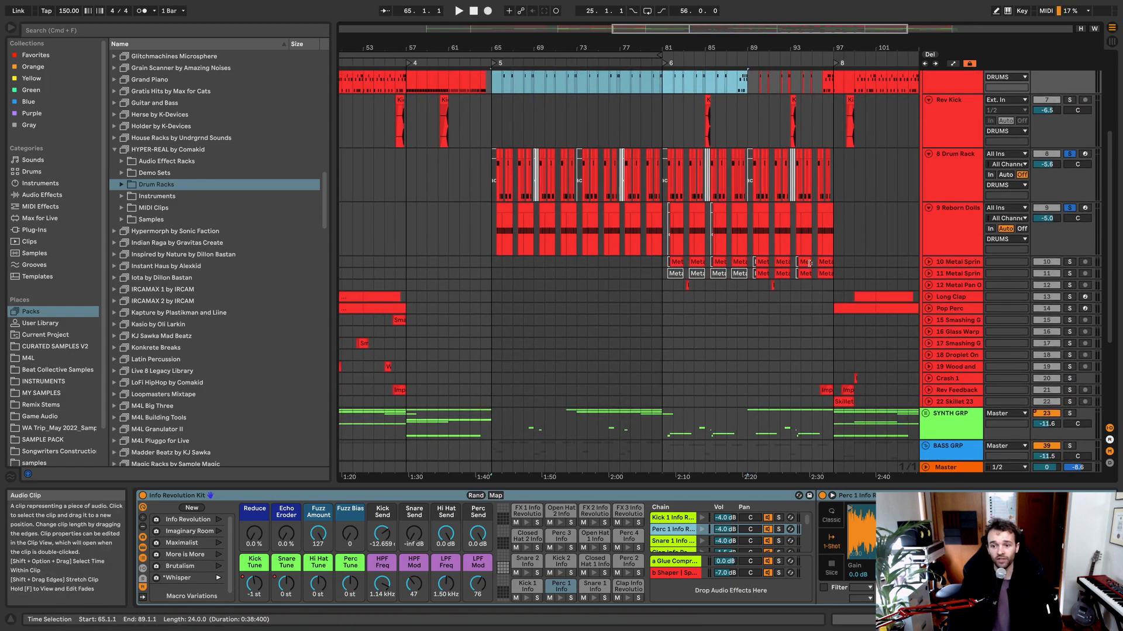
pyautogui.click(930, 273)
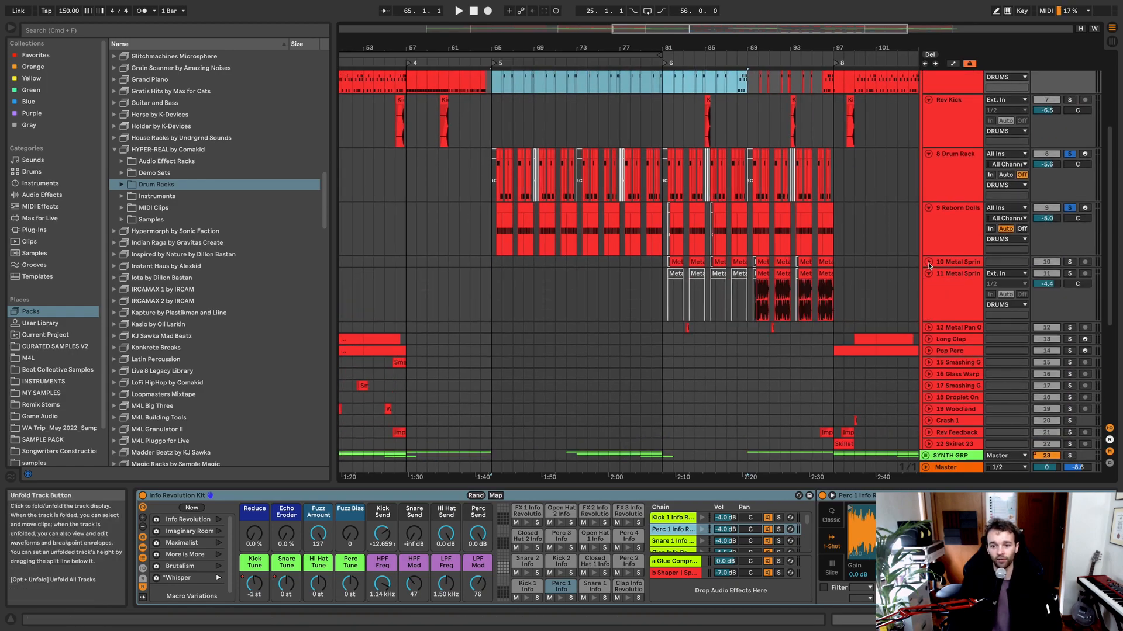
pyautogui.click(929, 262)
# Step: Reveal the source sample of the first clip on the 10 Metal Spring track in the pack's Textural Shots folder
pyautogui.scroll(2, 690, 298)
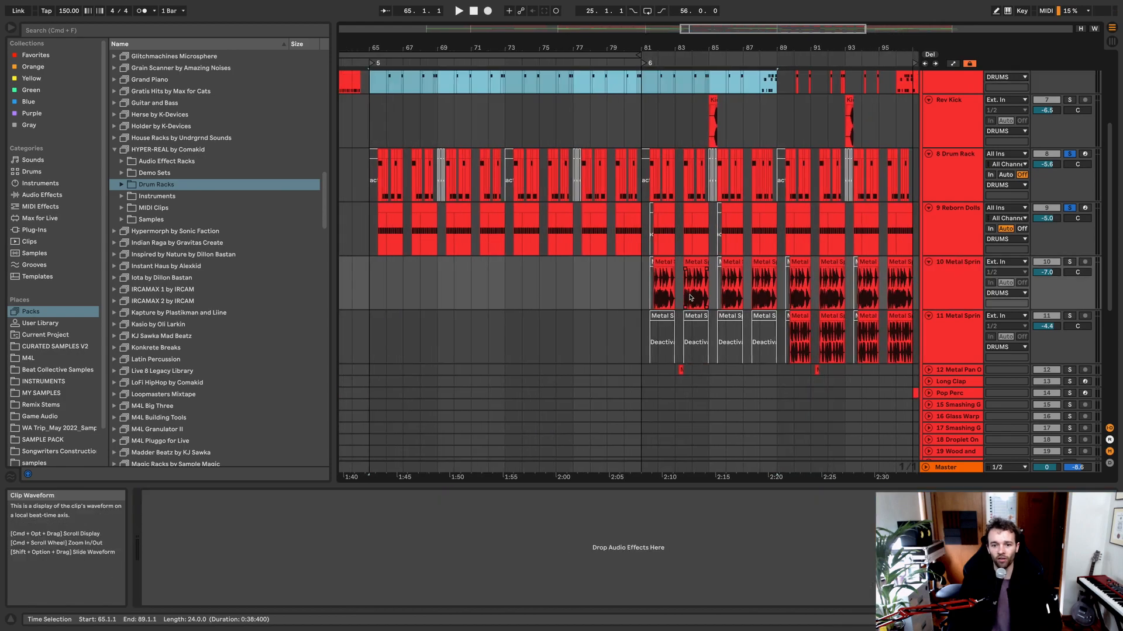
pyautogui.hscroll(3, 690, 298)
pyautogui.rightClick(537, 266)
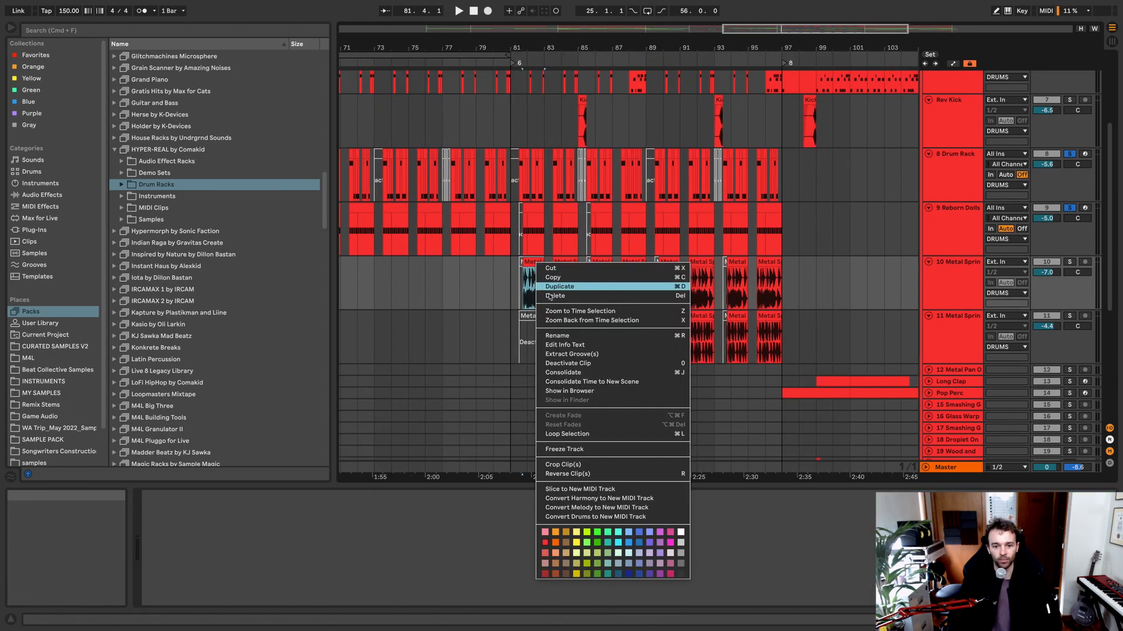
pyautogui.click(584, 391)
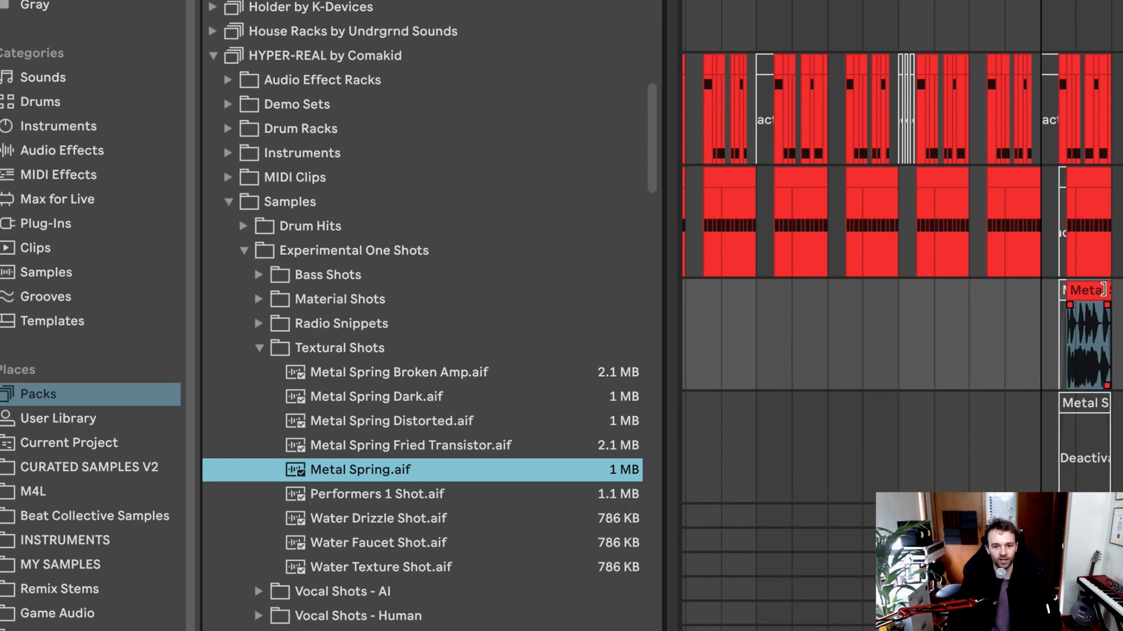
pyautogui.click(1093, 289)
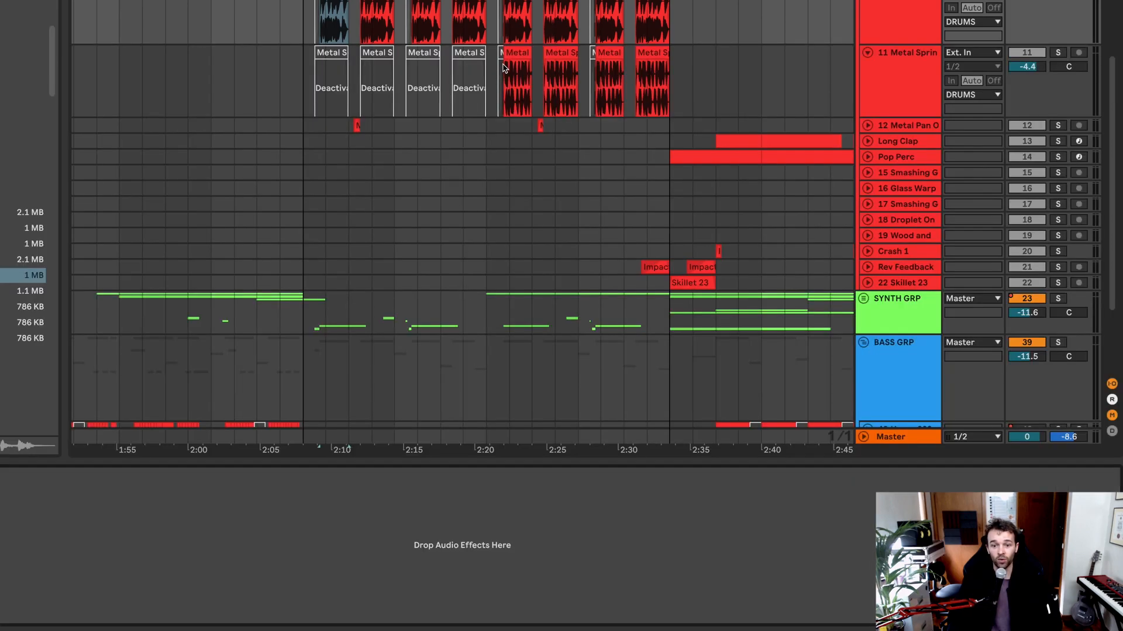
# Step: Examine the waveform and warp markers of the 11 Metal Spring track's clip at bar 89, then return to the device view
pyautogui.click(510, 55)
pyautogui.rightClick(511, 55)
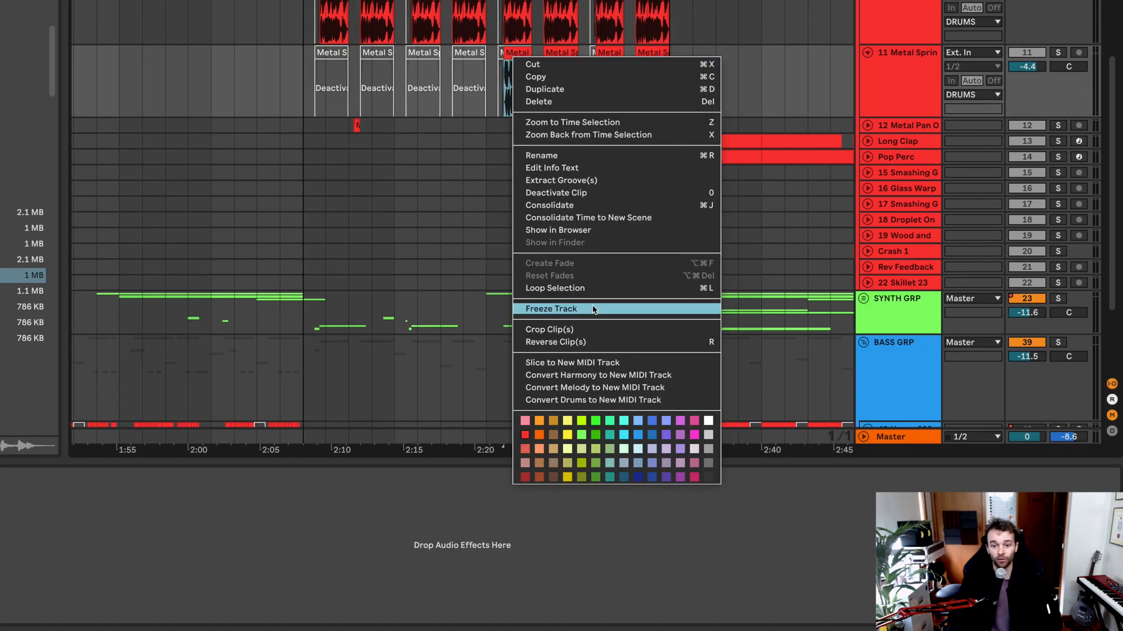
pyautogui.click(476, 76)
pyautogui.doubleClick(520, 54)
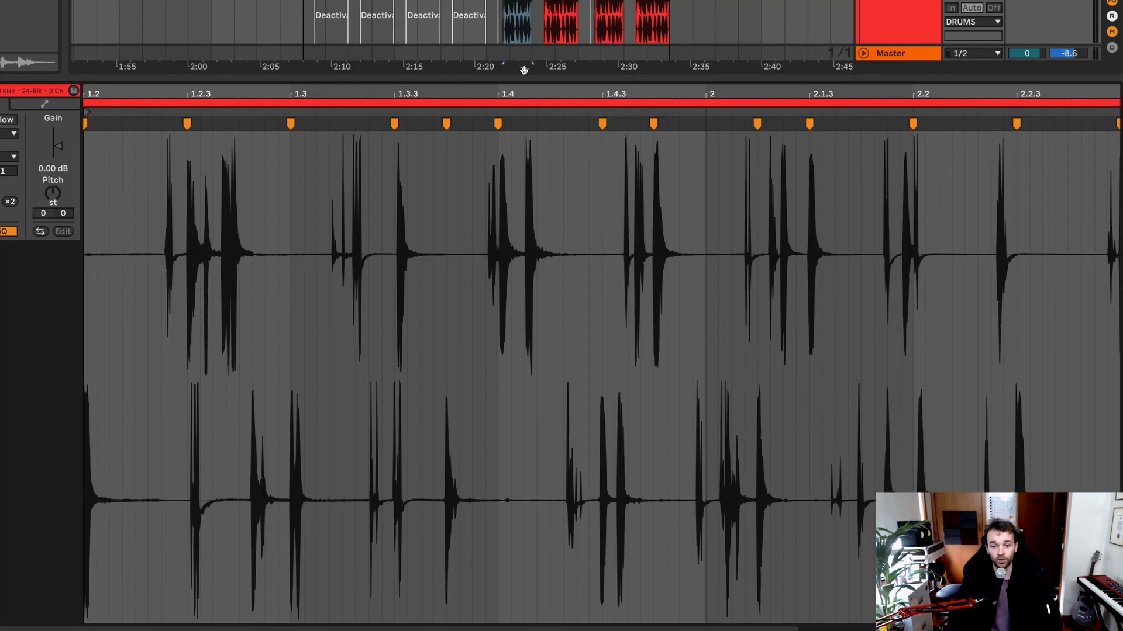
pyautogui.hotkey('shift', 'Tab')
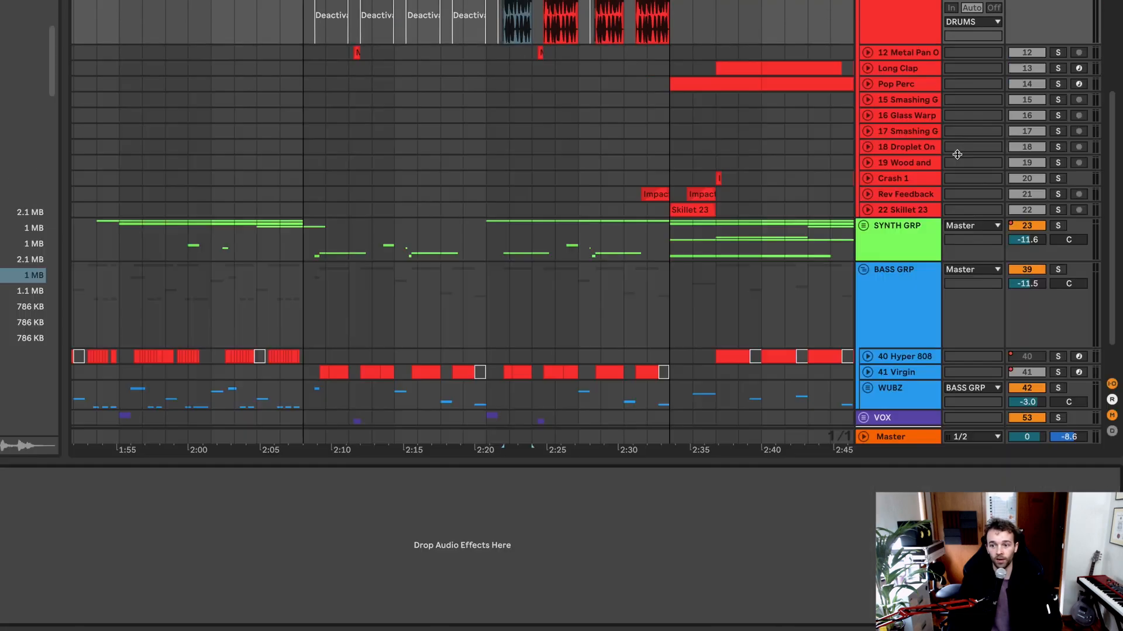
# Step: Solo the 10 and 11 Metal Spring tracks and listen to them together from the clip at bar 89
pyautogui.click(890, 40)
pyautogui.scroll(3, 897, 43)
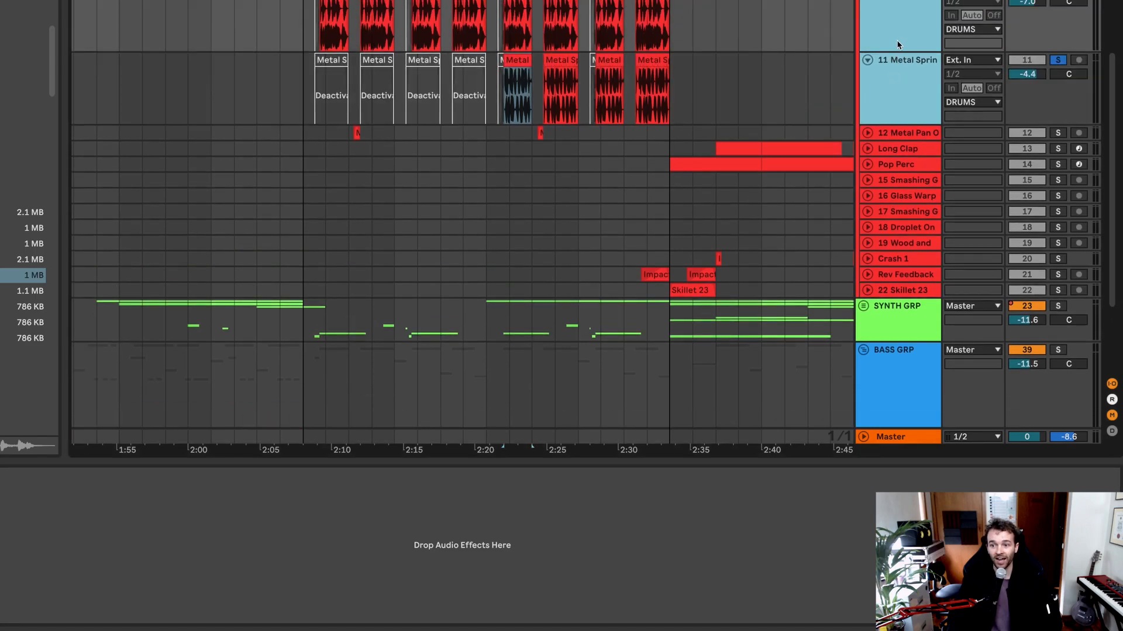
pyautogui.scroll(5, 897, 44)
pyautogui.click(512, 120)
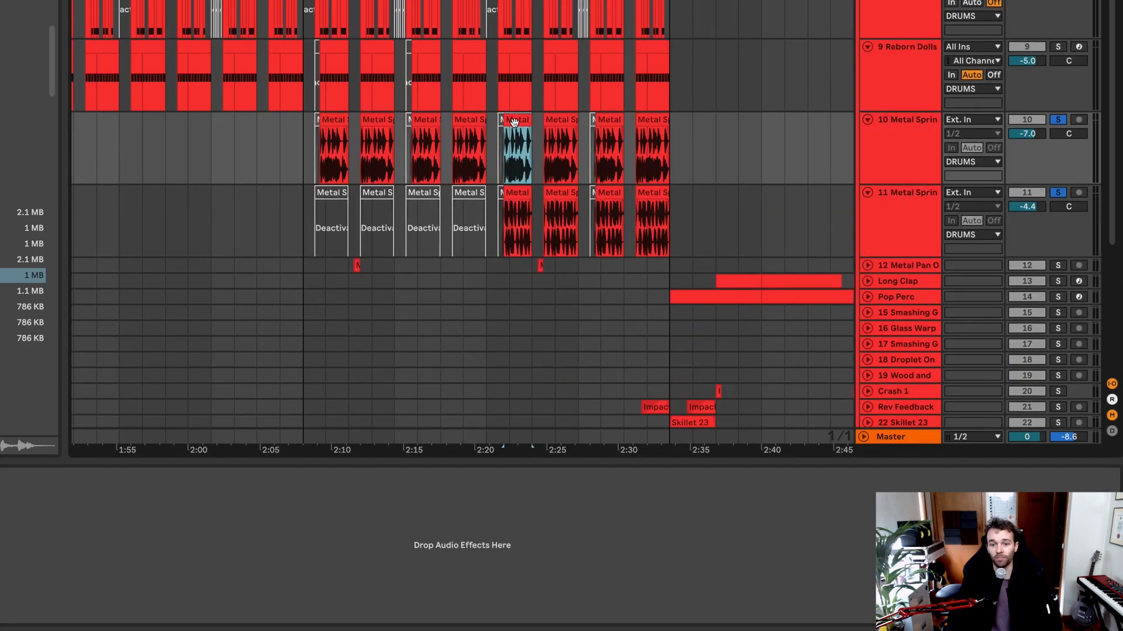
pyautogui.press('space')
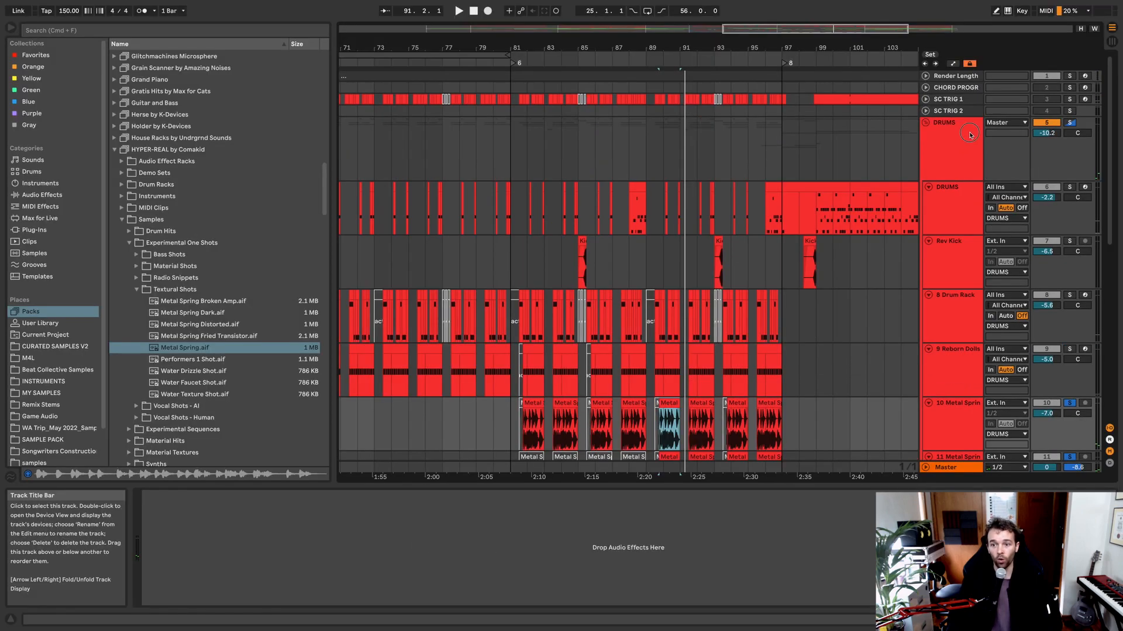
# Step: Listen to the whole DRUMS group soloed from bar 89 through bar 92
pyautogui.click(970, 134)
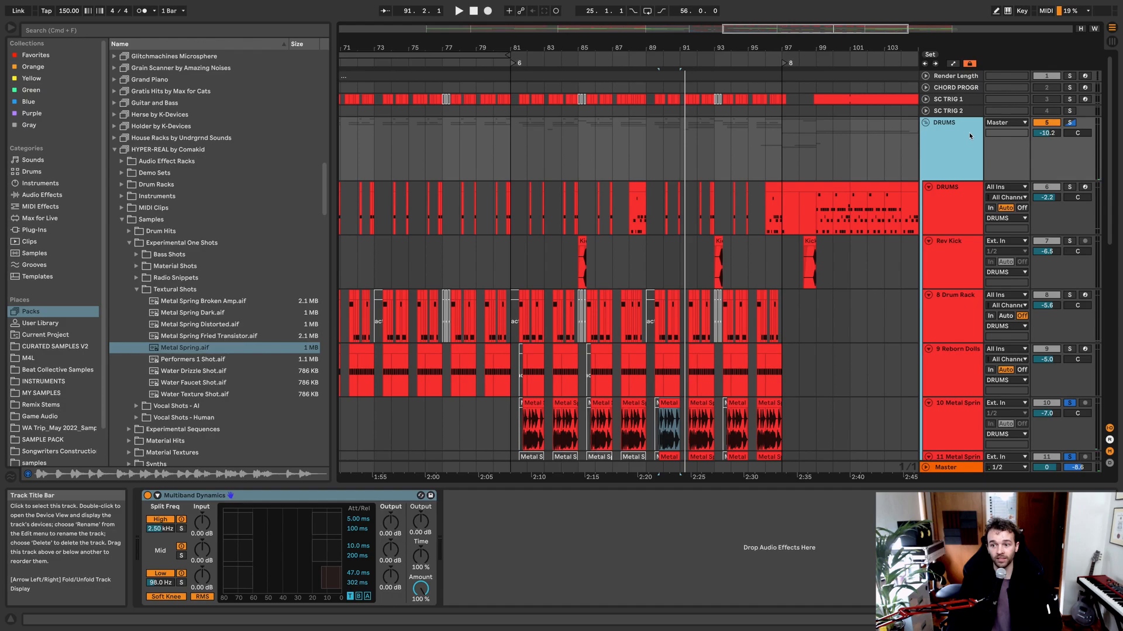
pyautogui.scroll(-5, 689, 202)
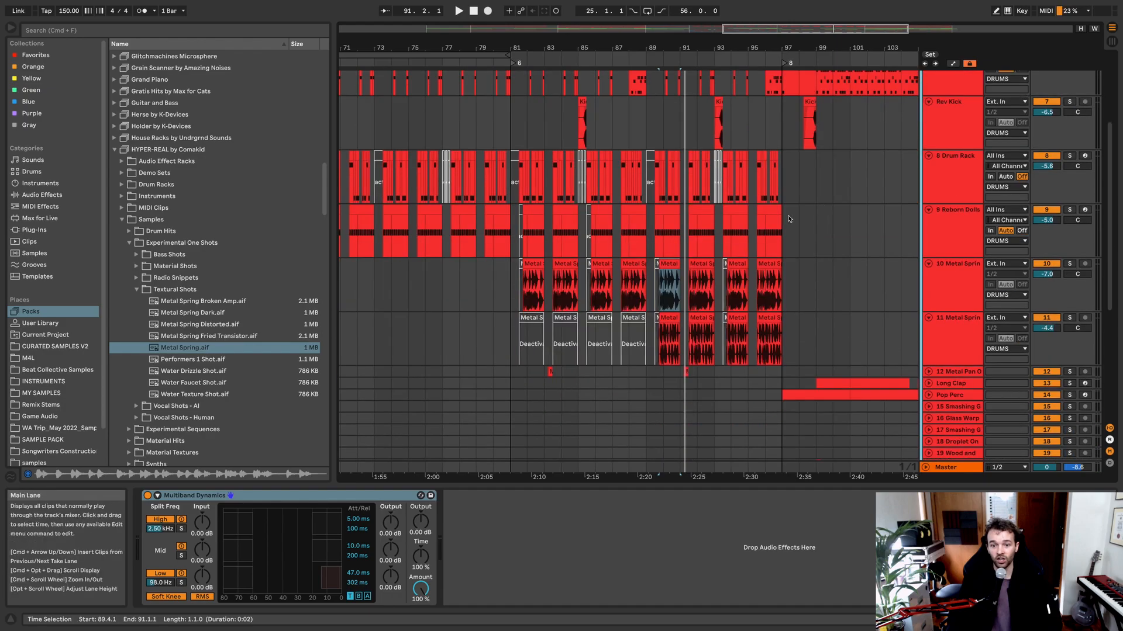
pyautogui.click(647, 107)
pyautogui.press('space')
pyautogui.scroll(3, 746, 203)
pyautogui.scroll(-1, 746, 203)
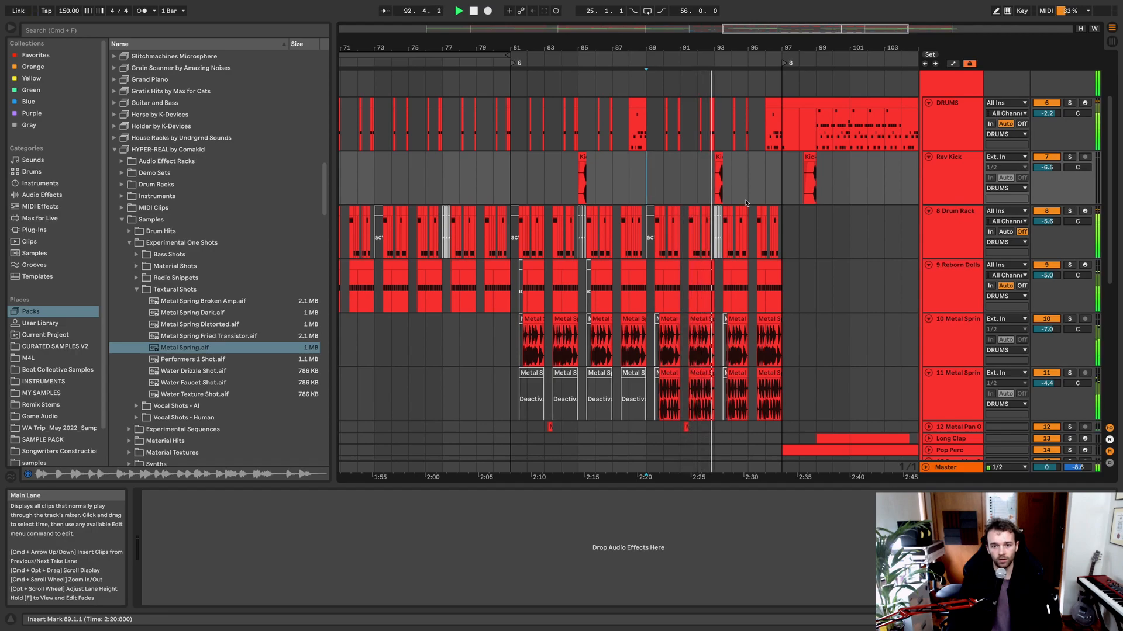
pyautogui.press('space')
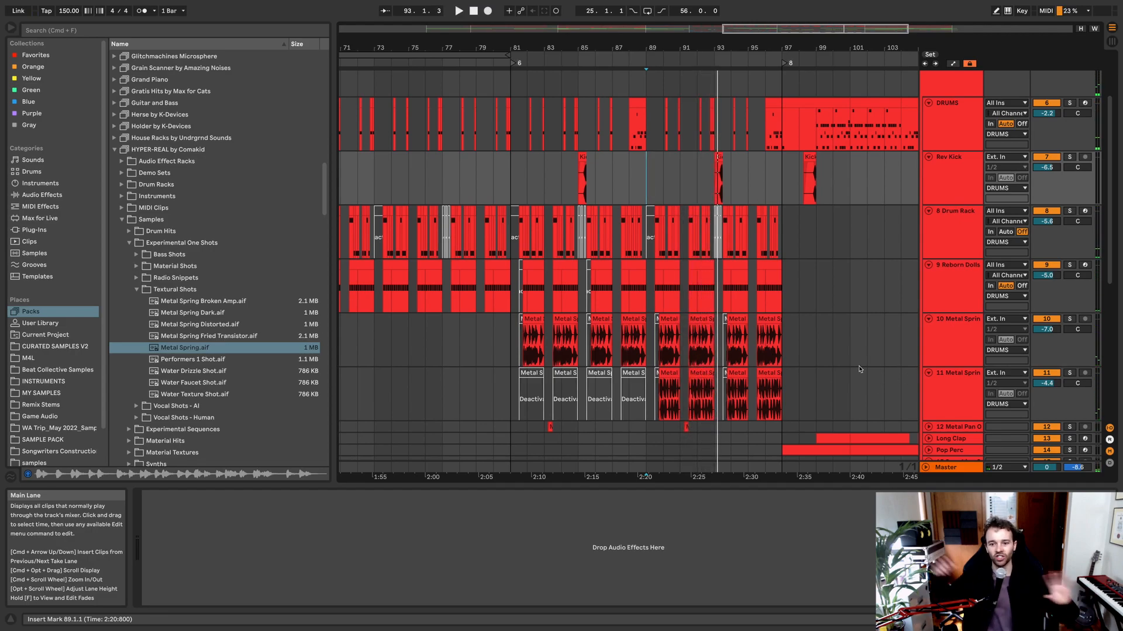
# Step: Compare the 10 and 11 Metal Spring tracks and select the former's clip at bar 89
pyautogui.click(972, 401)
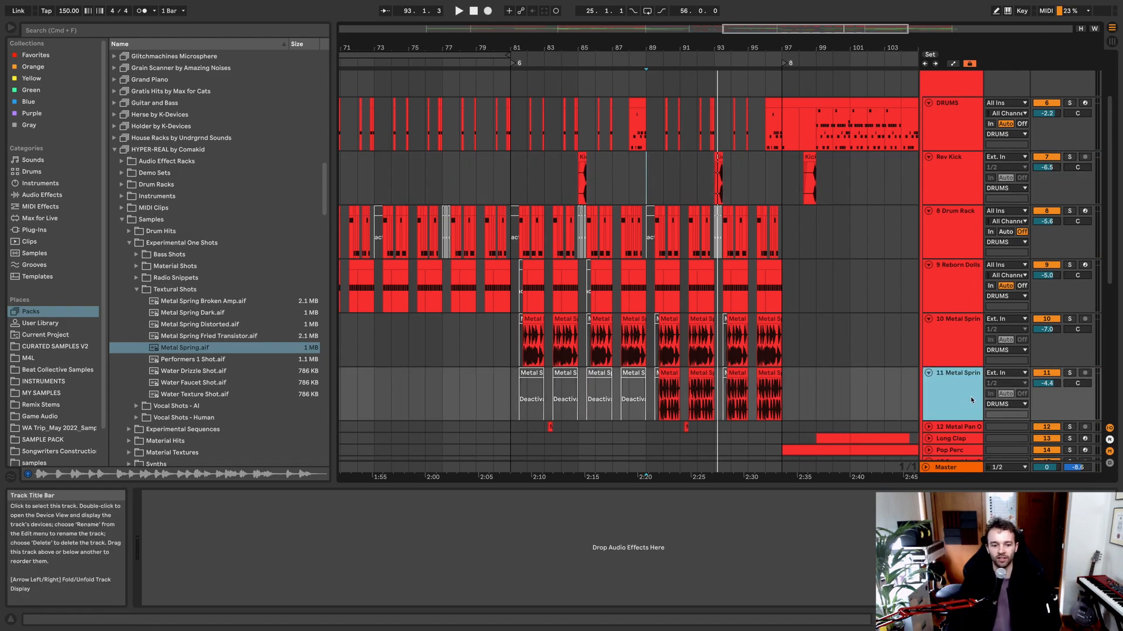
pyautogui.click(960, 344)
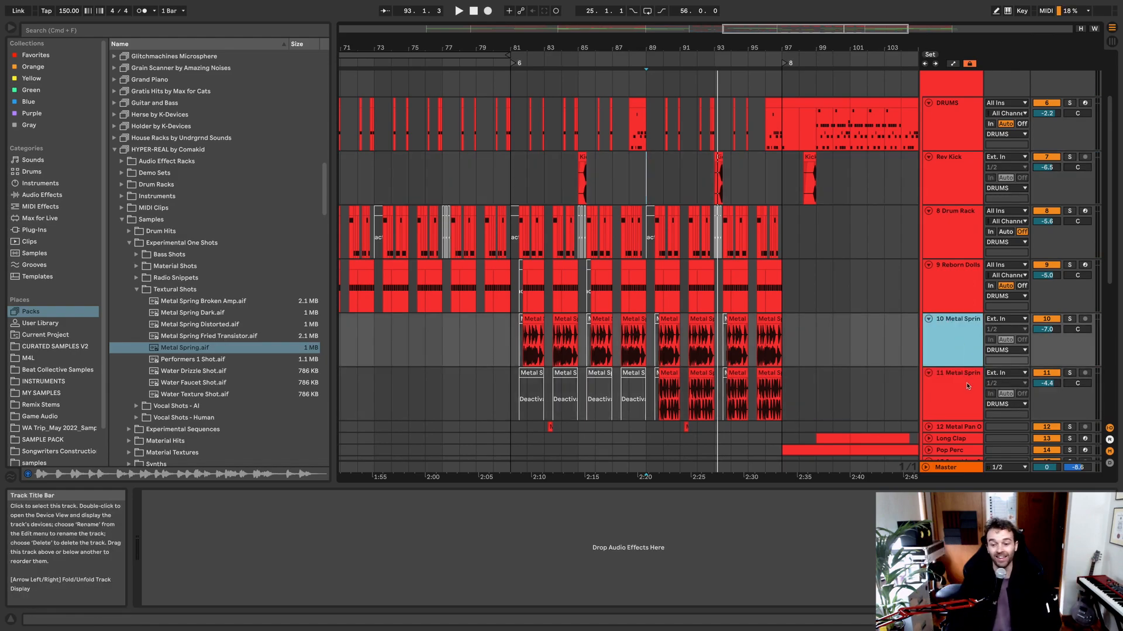
pyautogui.click(968, 386)
pyautogui.click(965, 343)
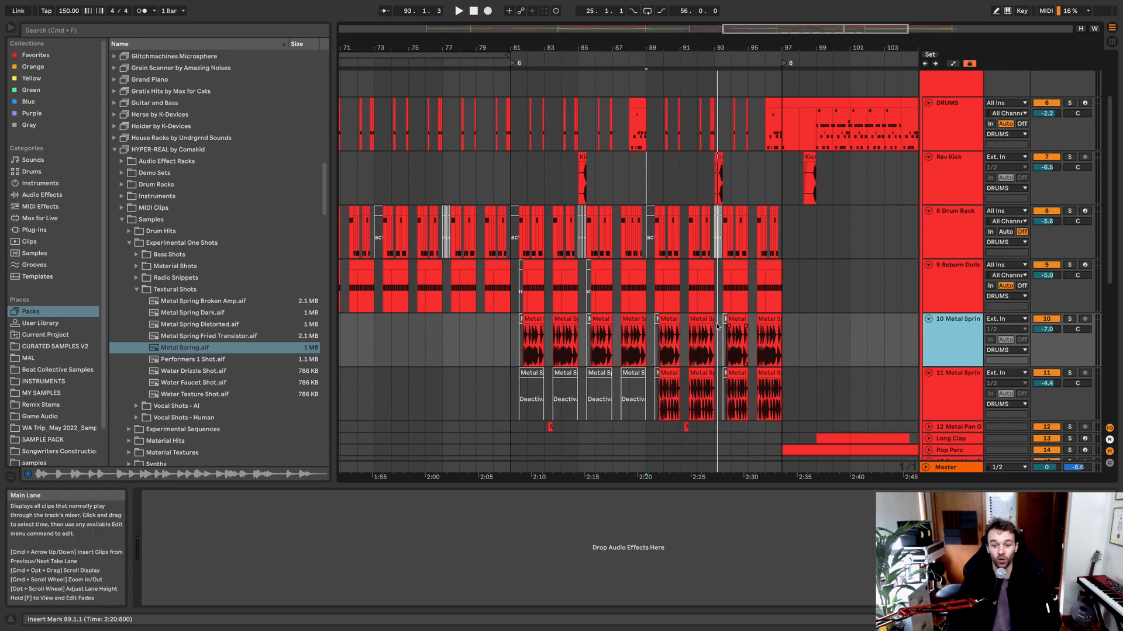
pyautogui.click(672, 320)
# Step: Unfold the 12 Metal Pan One Shot track, solo it and listen to its clip at bar 91
pyautogui.scroll(-5, 865, 257)
pyautogui.click(958, 226)
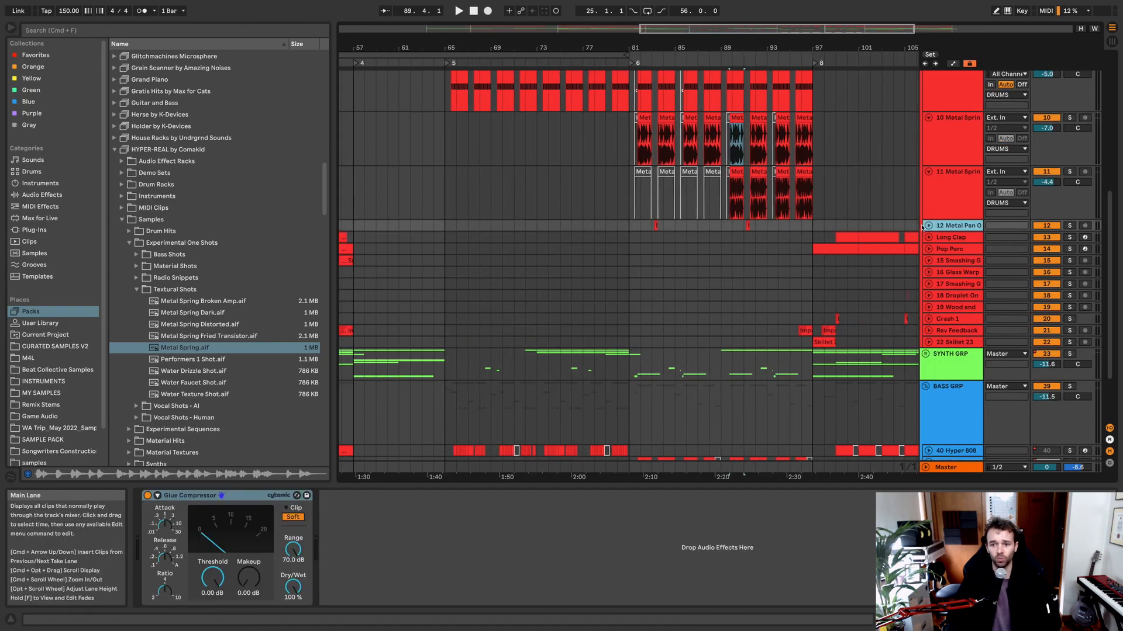
pyautogui.click(928, 226)
pyautogui.click(749, 234)
pyautogui.press('s')
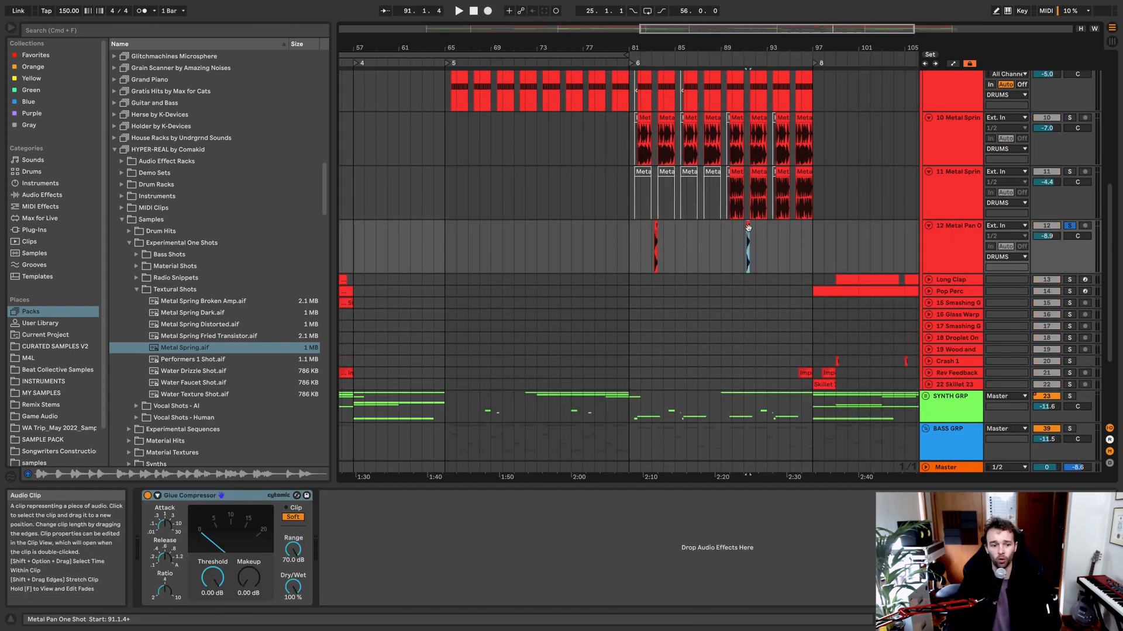
pyautogui.press('space')
pyautogui.press('space')
# Step: Listen to the Wood and Smashing one-shot clips on tracks 19 and 17 in the section from bar 41
pyautogui.hscroll(-8, 651, 271)
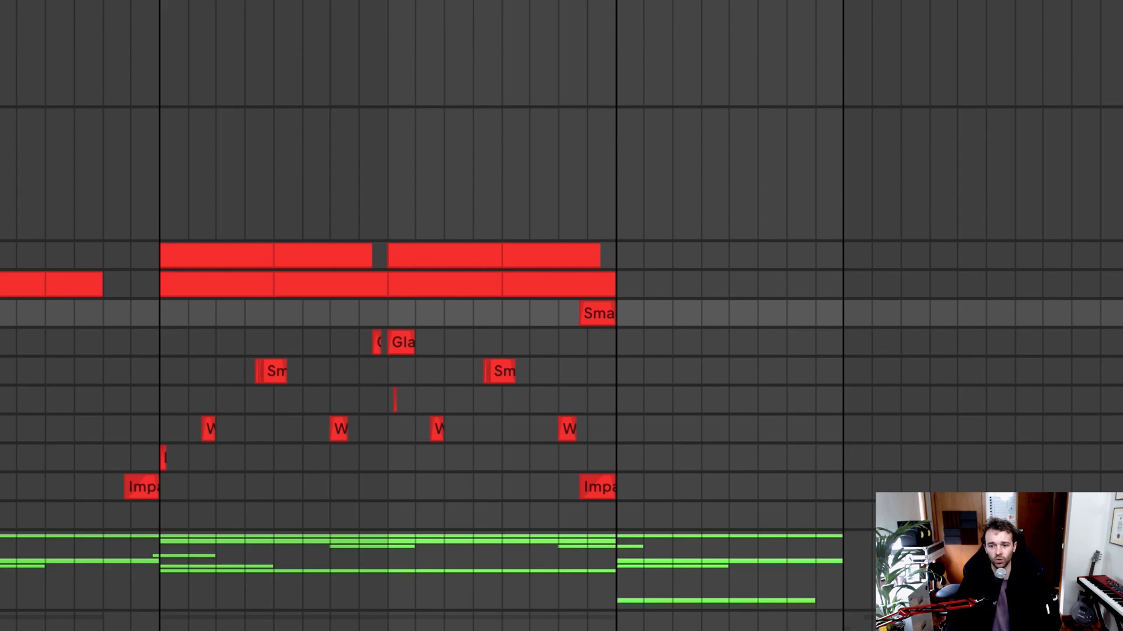
pyautogui.click(202, 436)
pyautogui.press('space')
pyautogui.press('space')
pyautogui.click(322, 375)
pyautogui.press('space')
pyautogui.press('space')
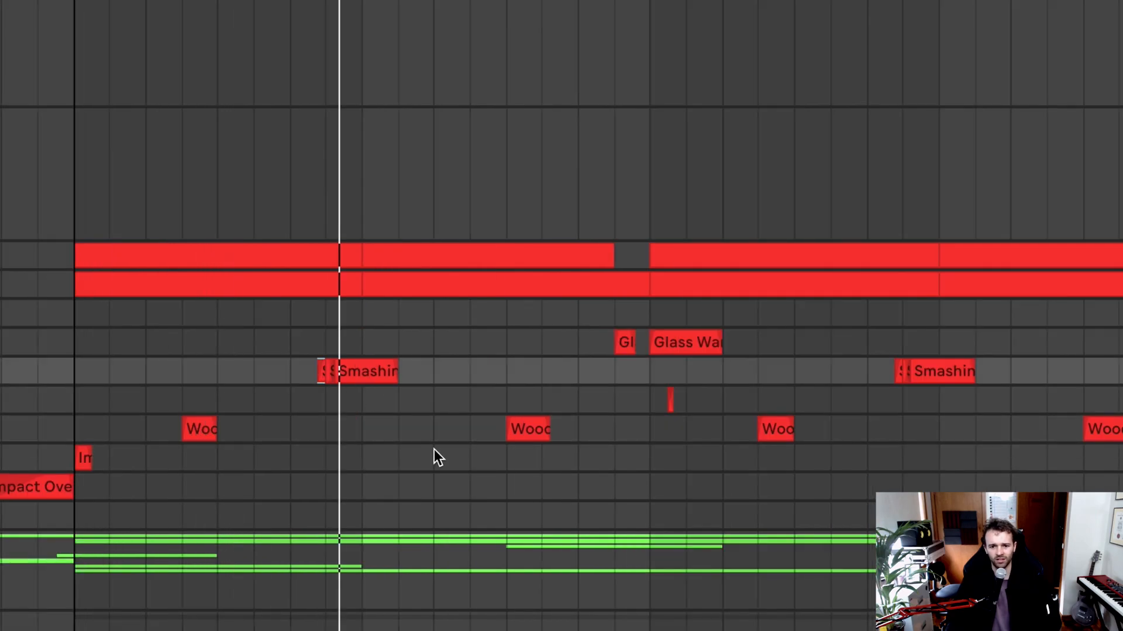
pyautogui.hscroll(6, 434, 449)
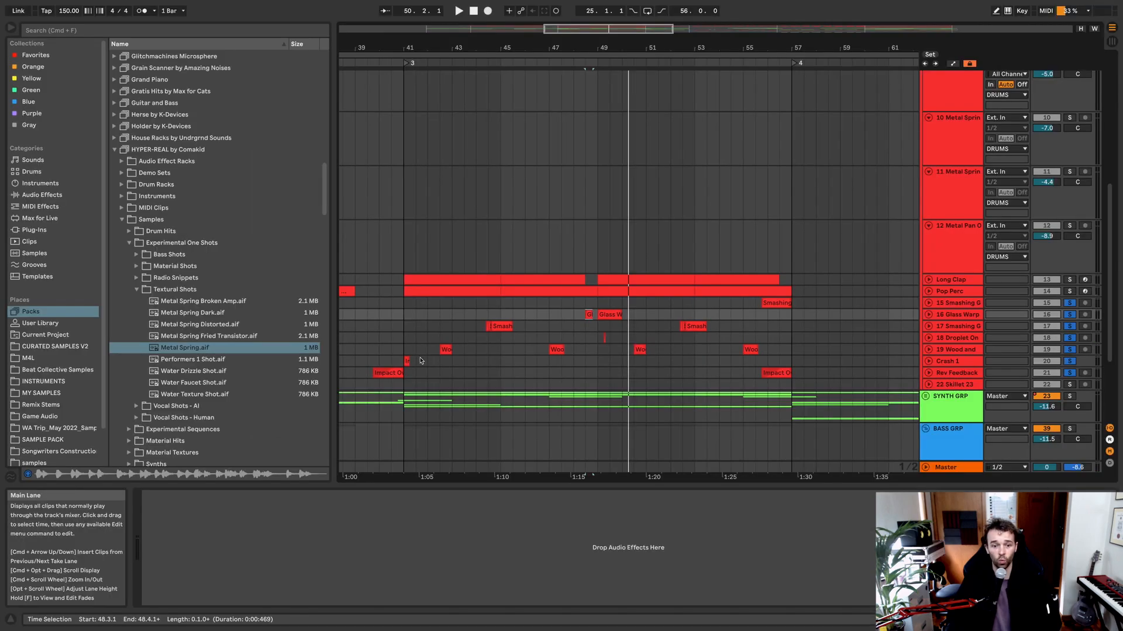
# Step: Collapse the Material Shots and Textural Shots folders, expand Material Hits and collapse its Water folder to examine the sample categories
pyautogui.click(135, 267)
pyautogui.click(137, 266)
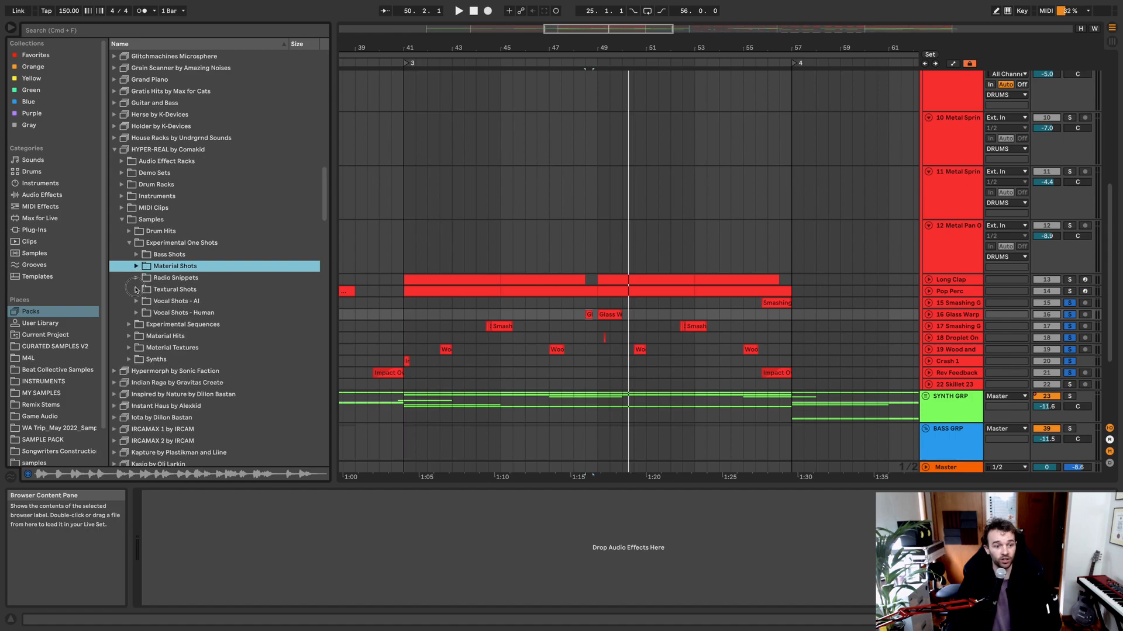
pyautogui.click(136, 289)
pyautogui.click(137, 289)
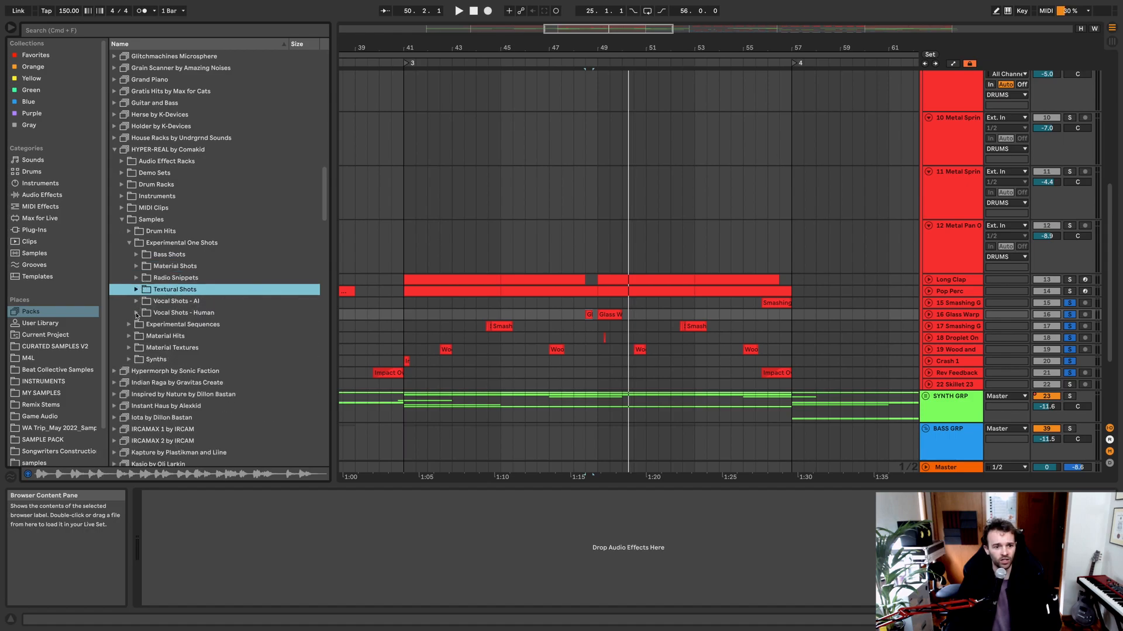
pyautogui.click(129, 336)
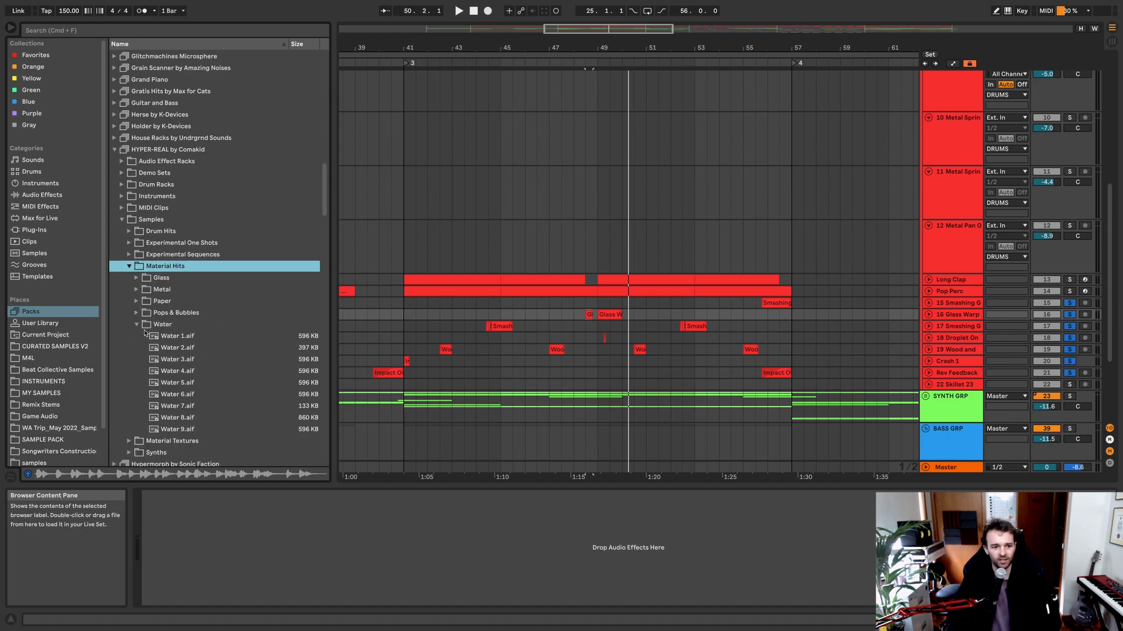
pyautogui.click(137, 325)
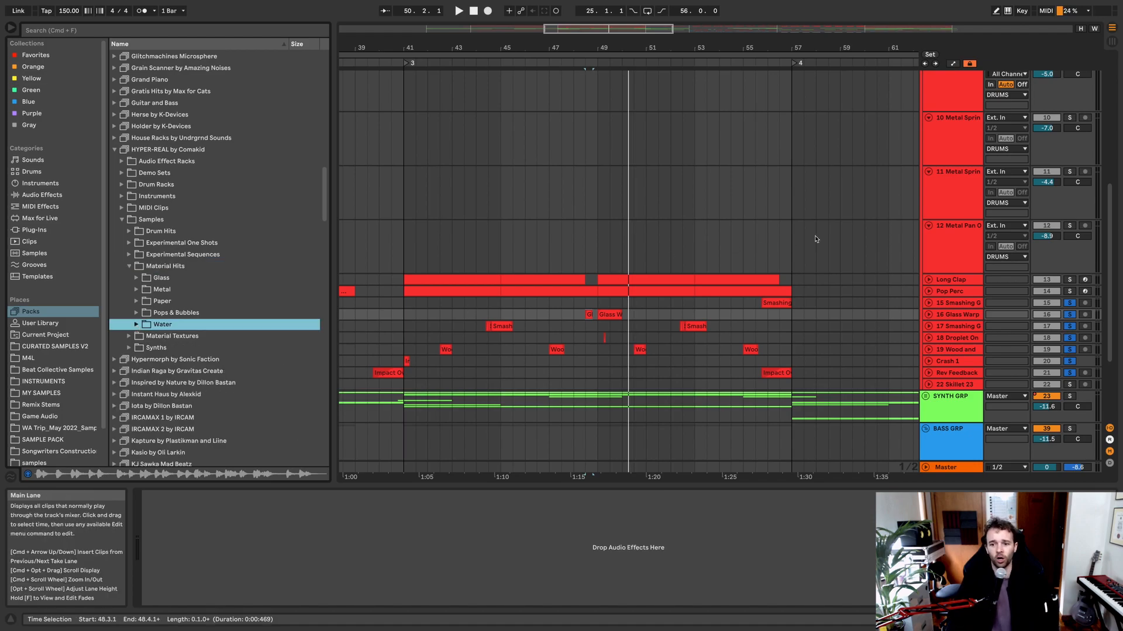
# Step: Unfold the Pop Perc track and examine its MIDI clips
pyautogui.scroll(-5, 814, 303)
pyautogui.moveTo(816, 304); pyautogui.dragTo(633, 308)
pyautogui.click(928, 291)
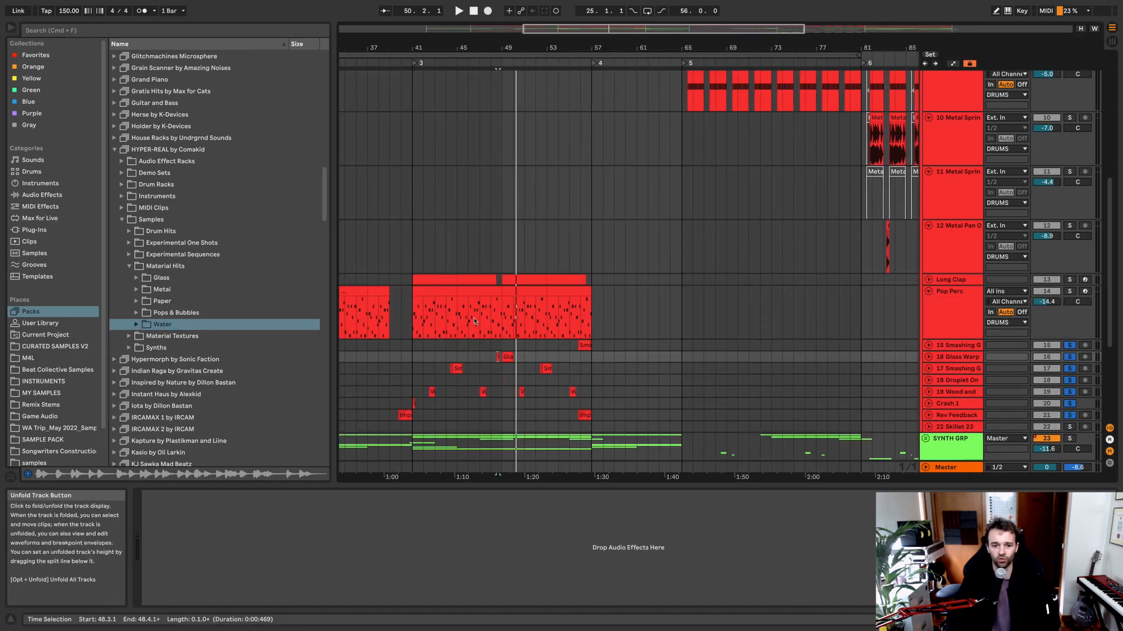
pyautogui.hscroll(-4, 508, 291)
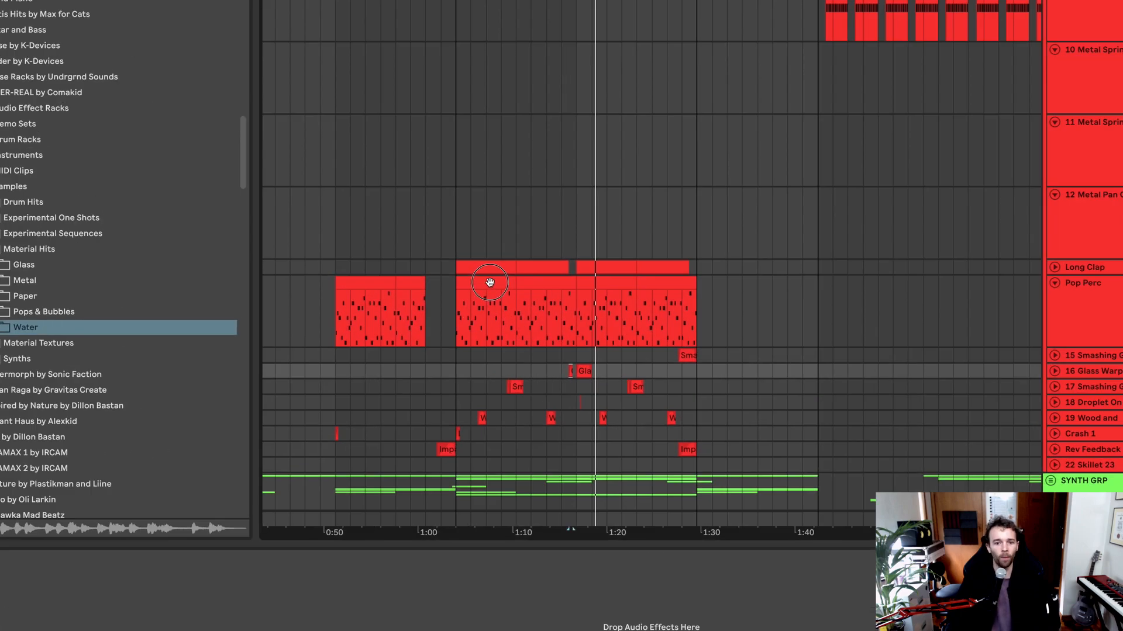
pyautogui.click(508, 291)
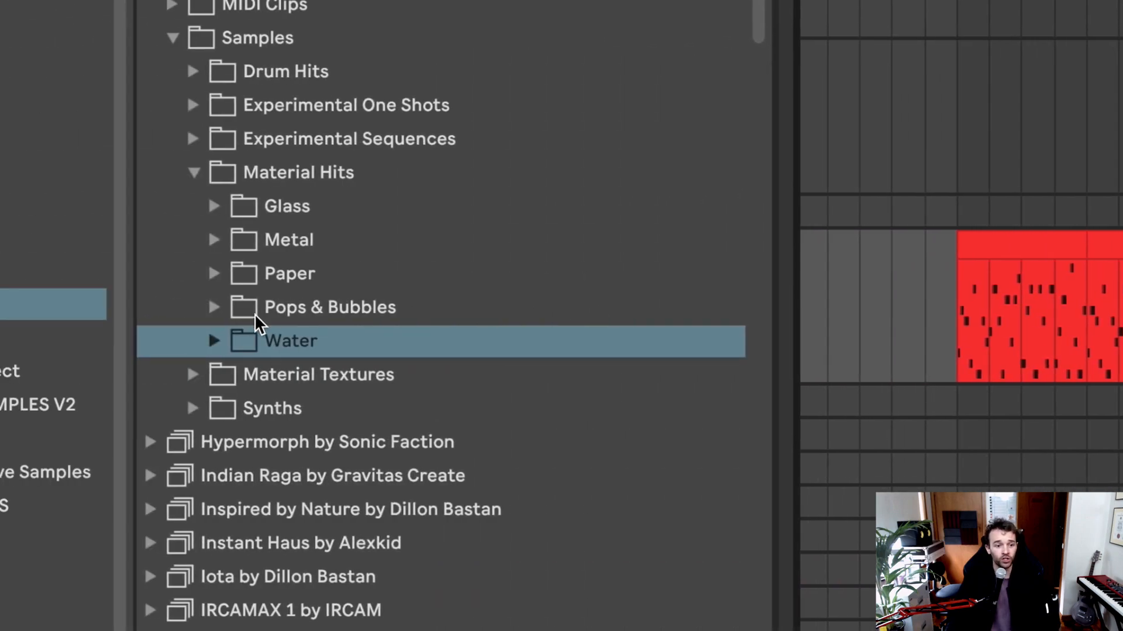
# Step: Expand the Pops & Bubbles folder in Material Hits and look through its bubble, mouth pop and pop samples
pyautogui.click(215, 300)
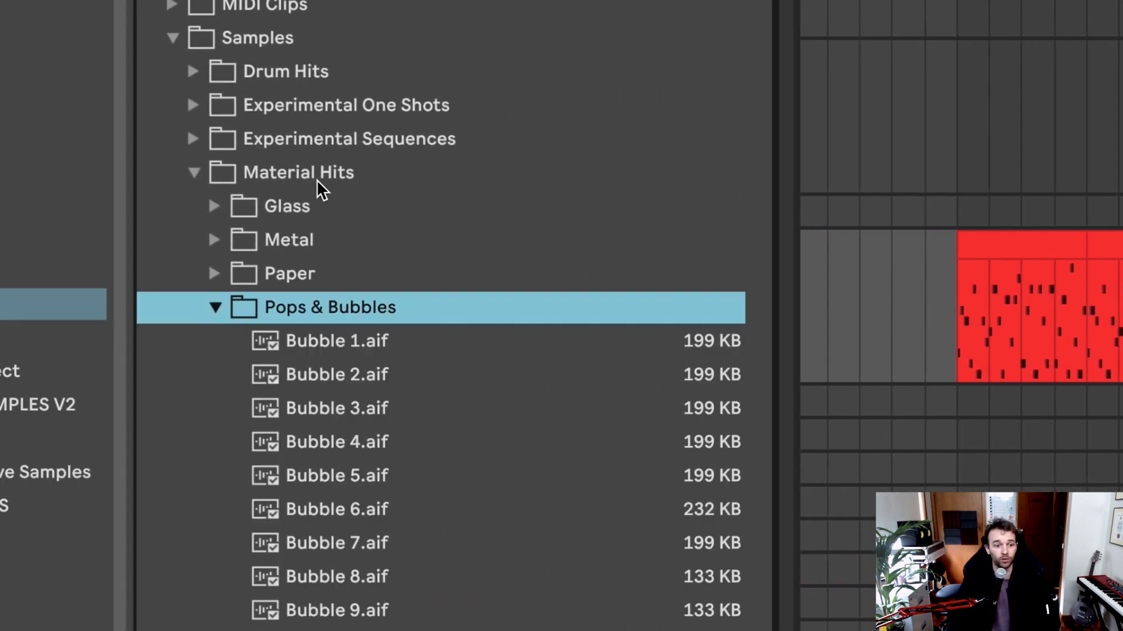
pyautogui.scroll(-10, 362, 257)
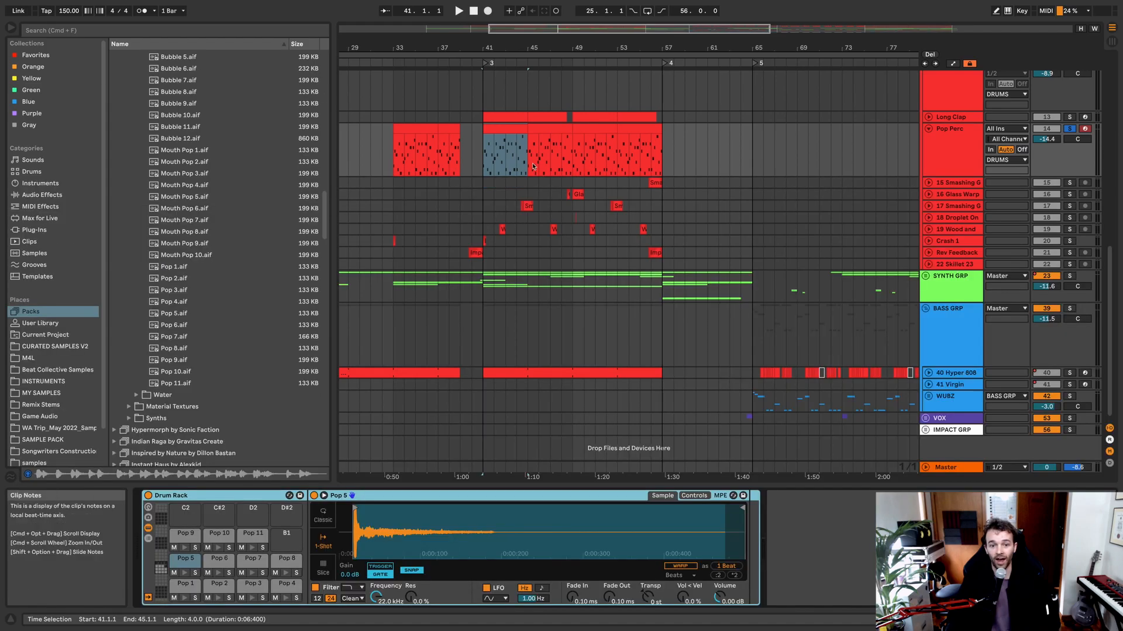
pyautogui.scroll(5, 458, 214)
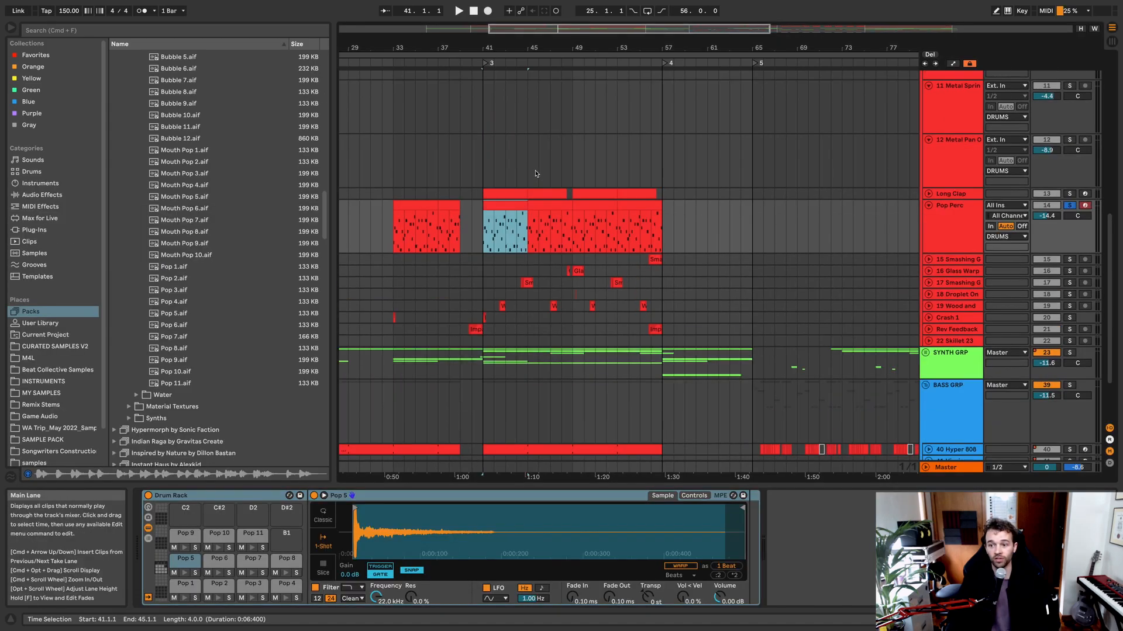
# Step: Play the soloed Pop Perc clip from bar 41 to listen to its pattern
pyautogui.hscroll(5, 458, 214)
pyautogui.scroll(2, 458, 214)
pyautogui.hscroll(-2, 440, 253)
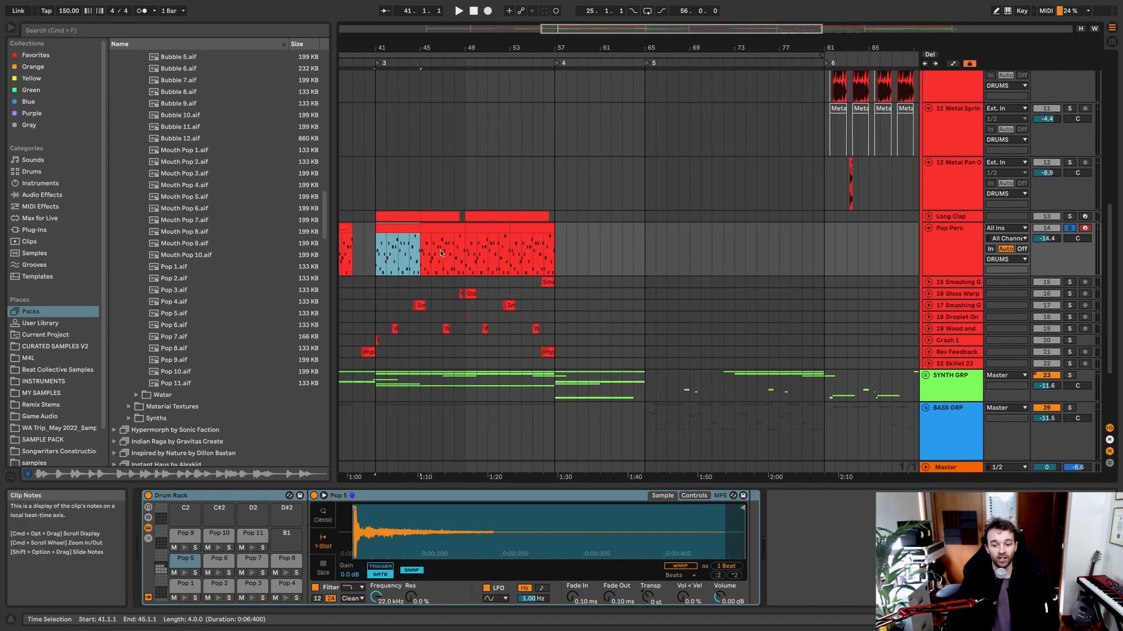
pyautogui.press('space')
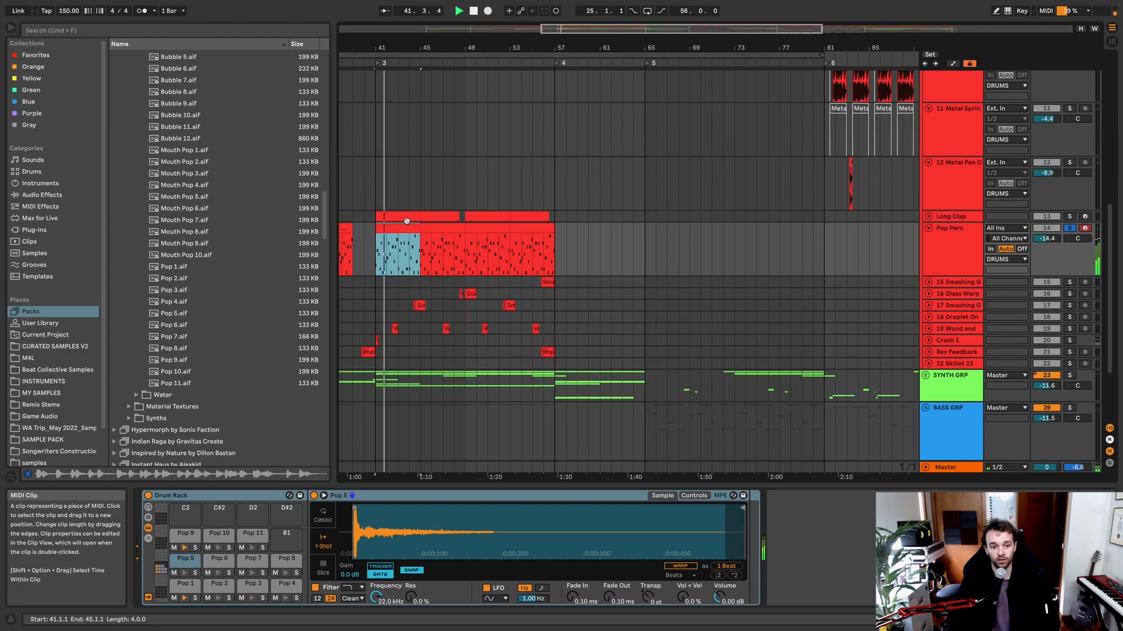
pyautogui.scroll(10, 408, 217)
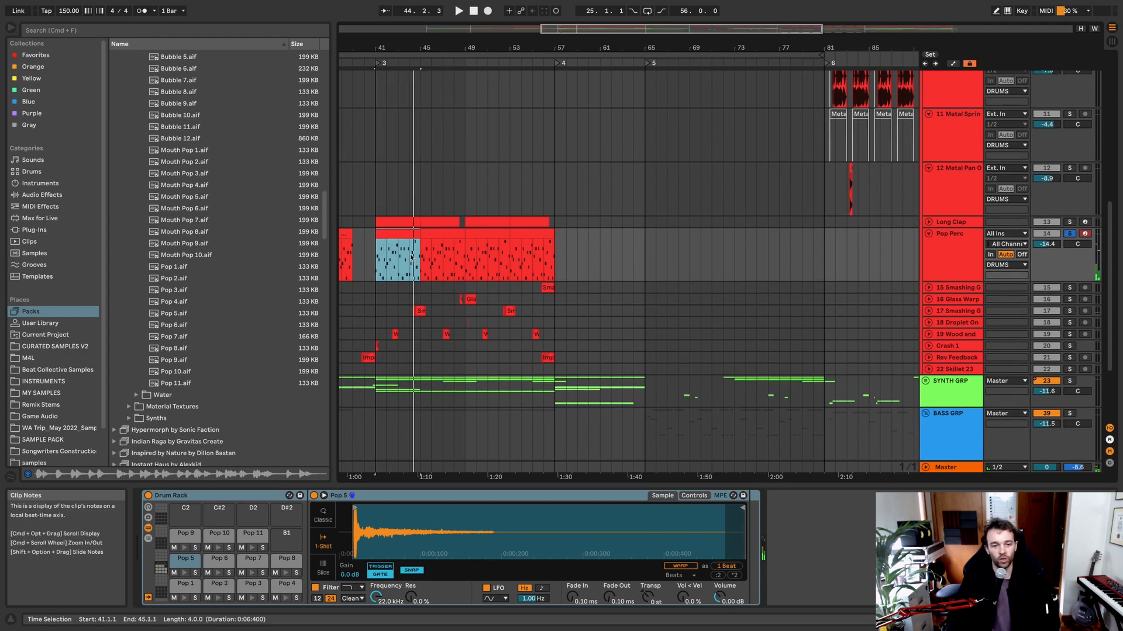
# Step: Fold the DRUMS group and inspect the Pro-Q 3 curve in the SYNTH GRP device chain, closing the plug-in window again
pyautogui.scroll(1, 410, 214)
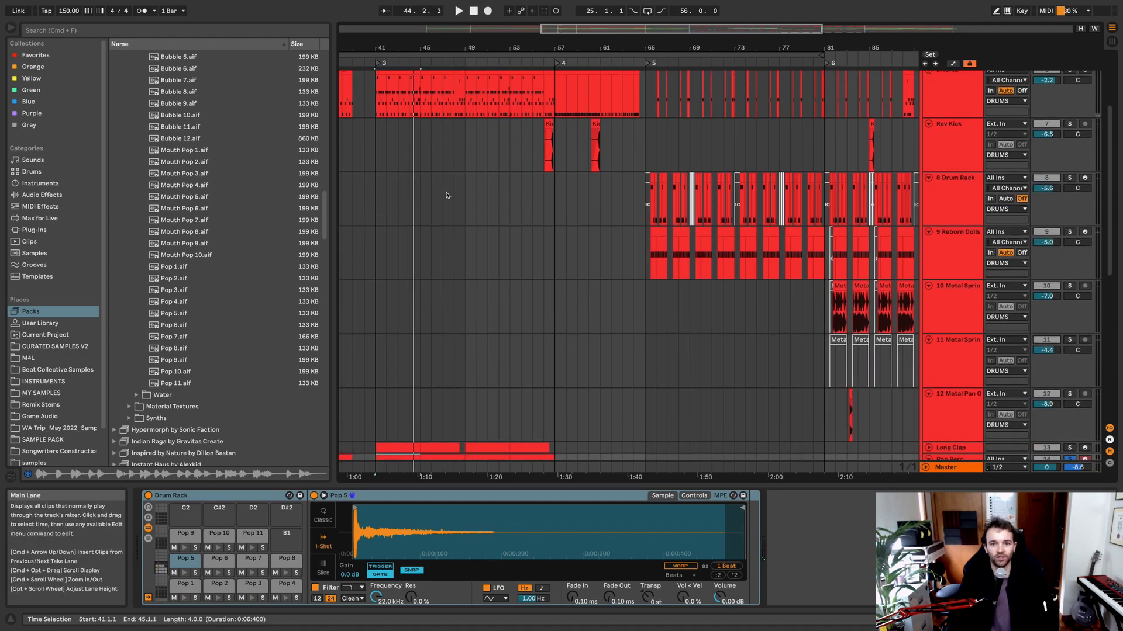
pyautogui.scroll(-5, 475, 214)
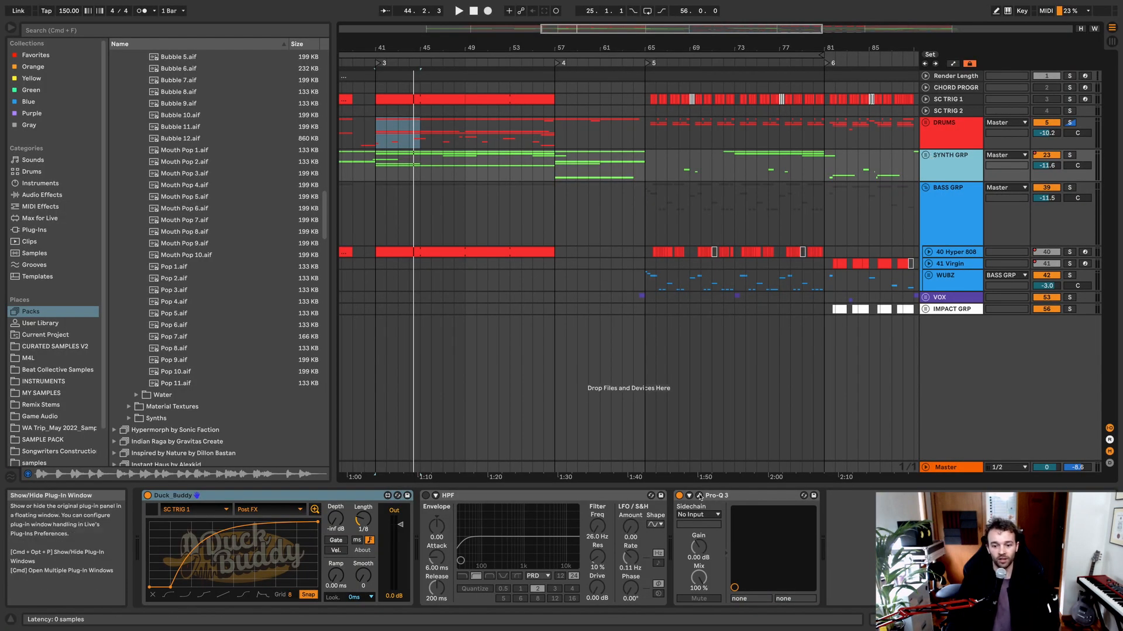
pyautogui.click(699, 495)
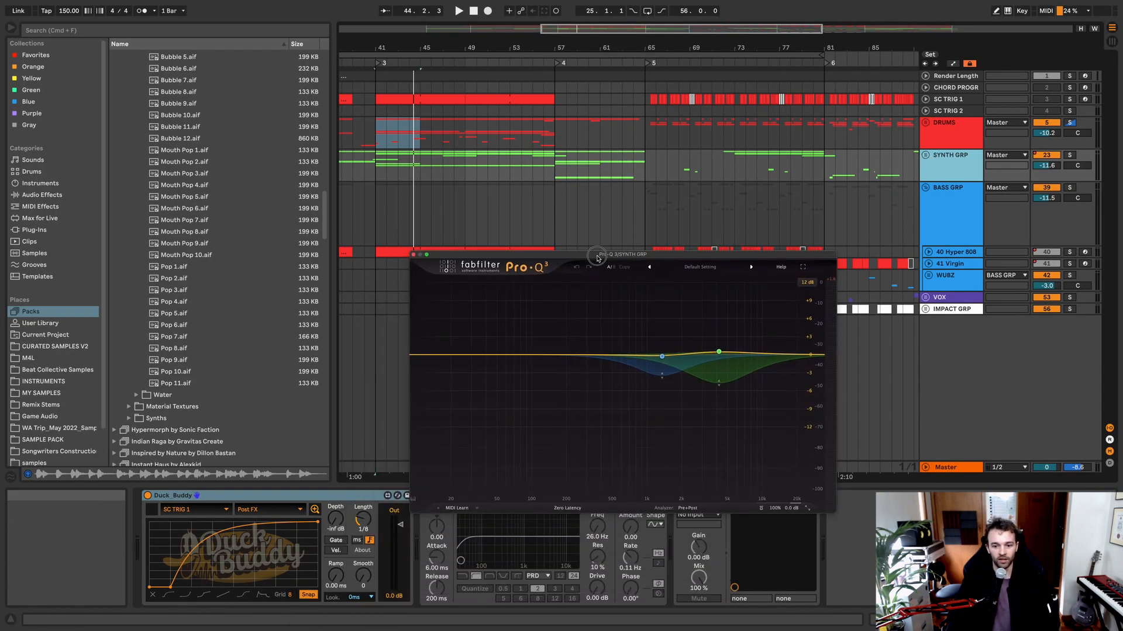
pyautogui.click(412, 255)
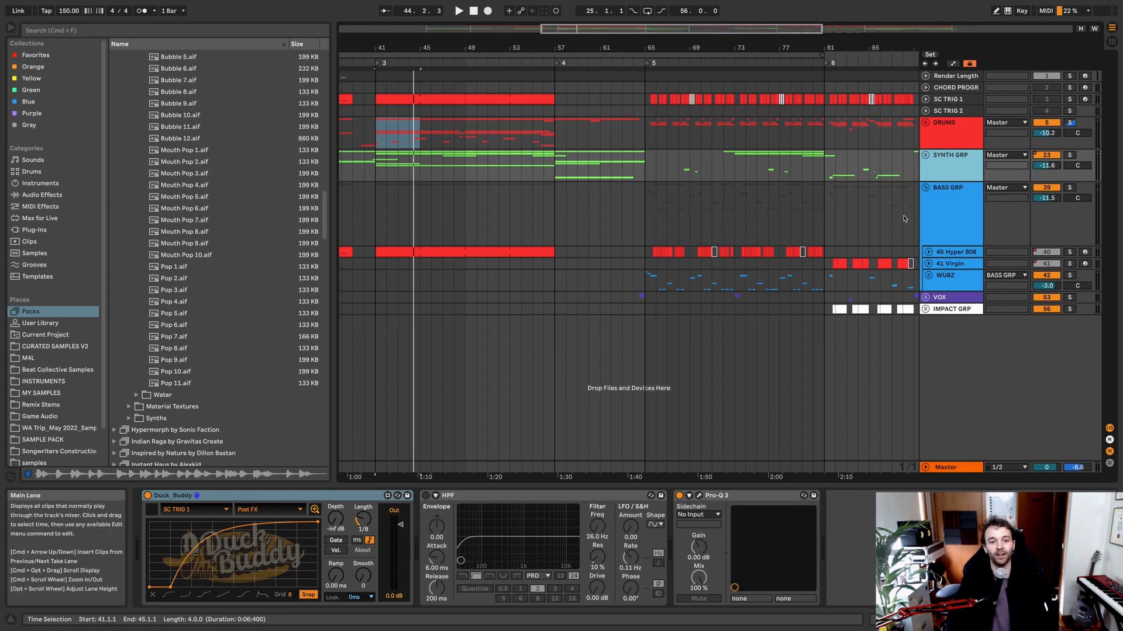
# Step: Unfold SYNTH GRP and examine the Viscosity Arp rack with its macros and variations on the 24 Arp track
pyautogui.click(925, 155)
pyautogui.scroll(-2, 948, 202)
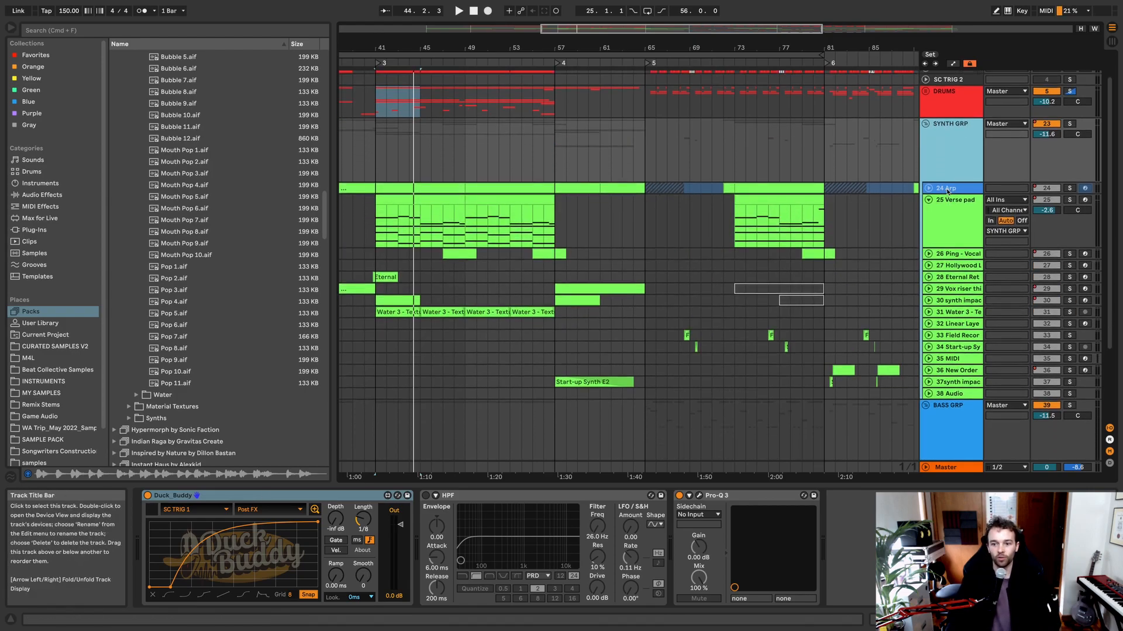
pyautogui.click(948, 190)
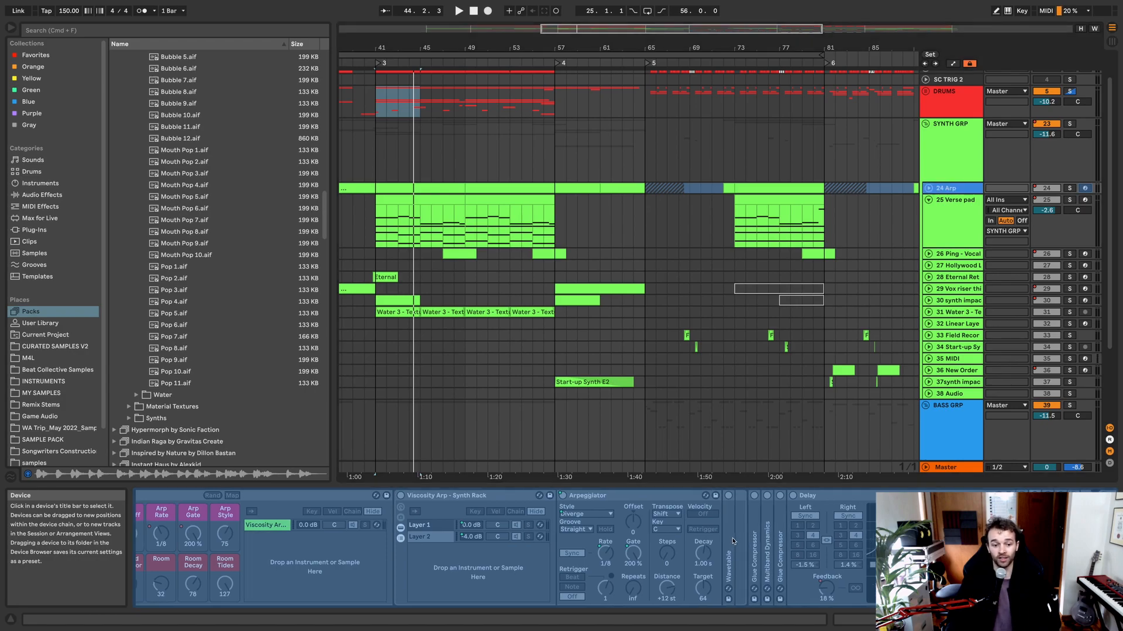
pyautogui.hscroll(-5, 252, 564)
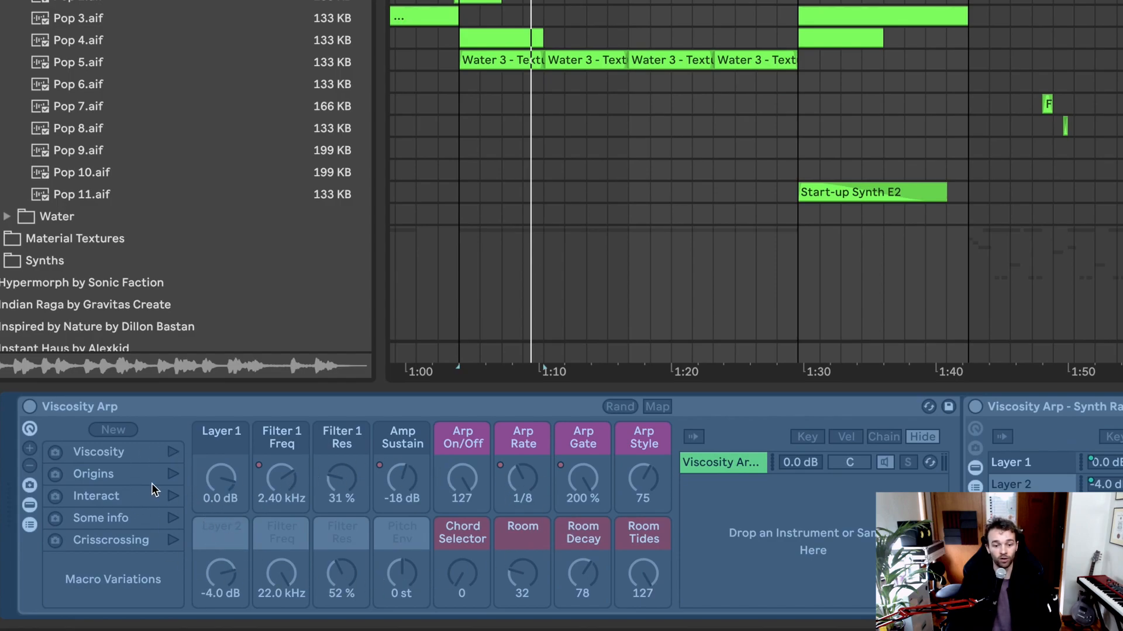
# Step: Look through the Arp track's arpeggiator and effects chain, and listen to the soloed track from bar 41
pyautogui.hscroll(10, 663, 488)
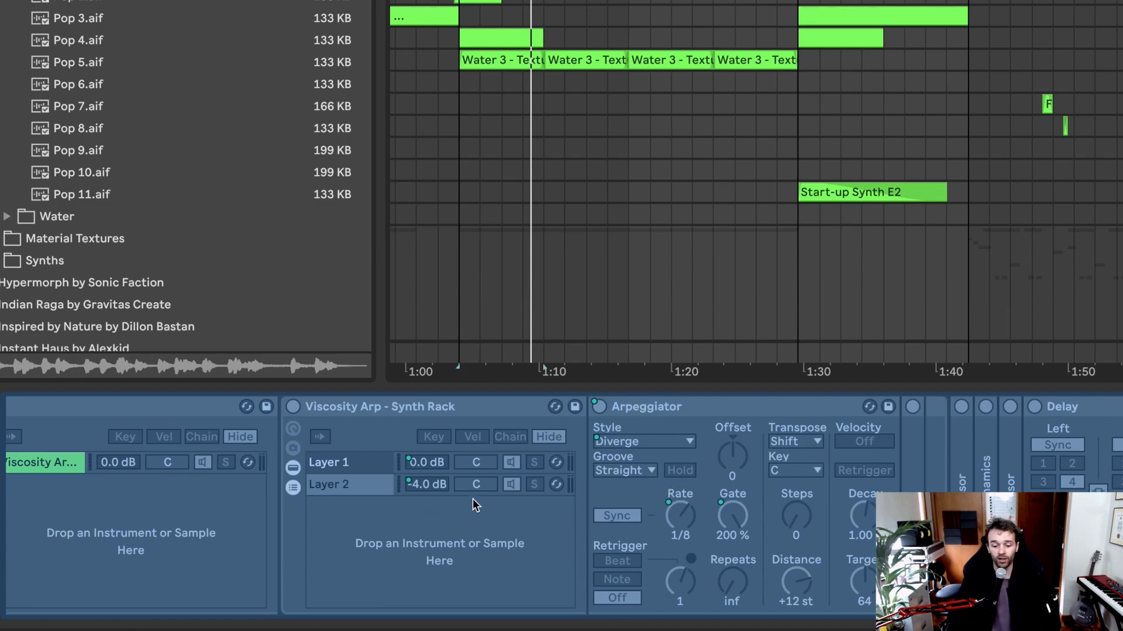
pyautogui.hscroll(8, 541, 489)
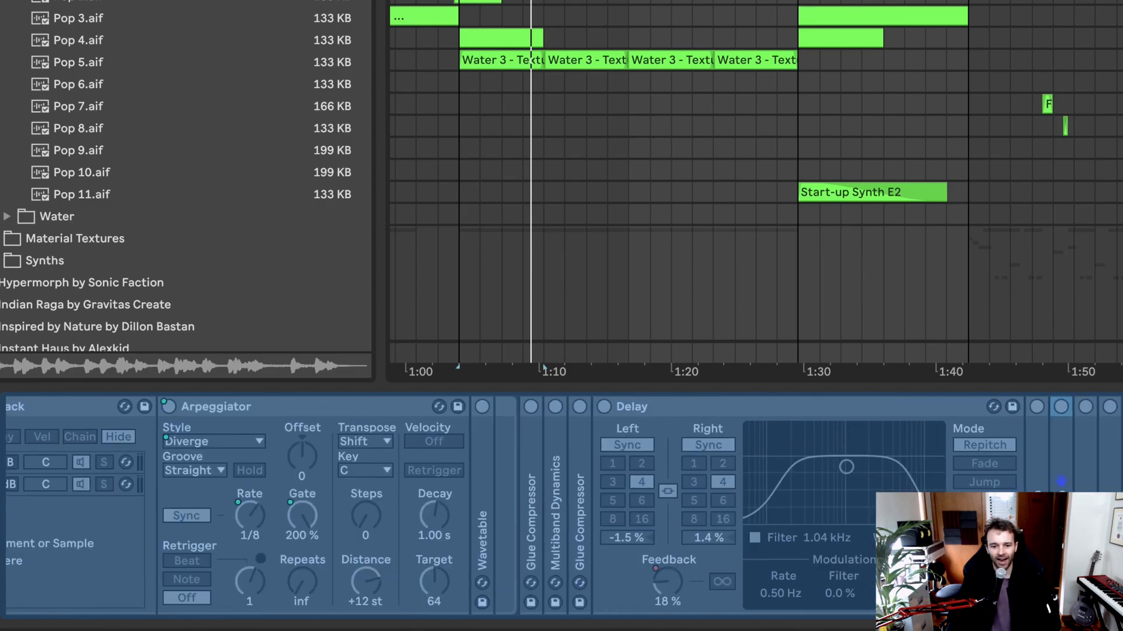
pyautogui.hscroll(15, 881, 486)
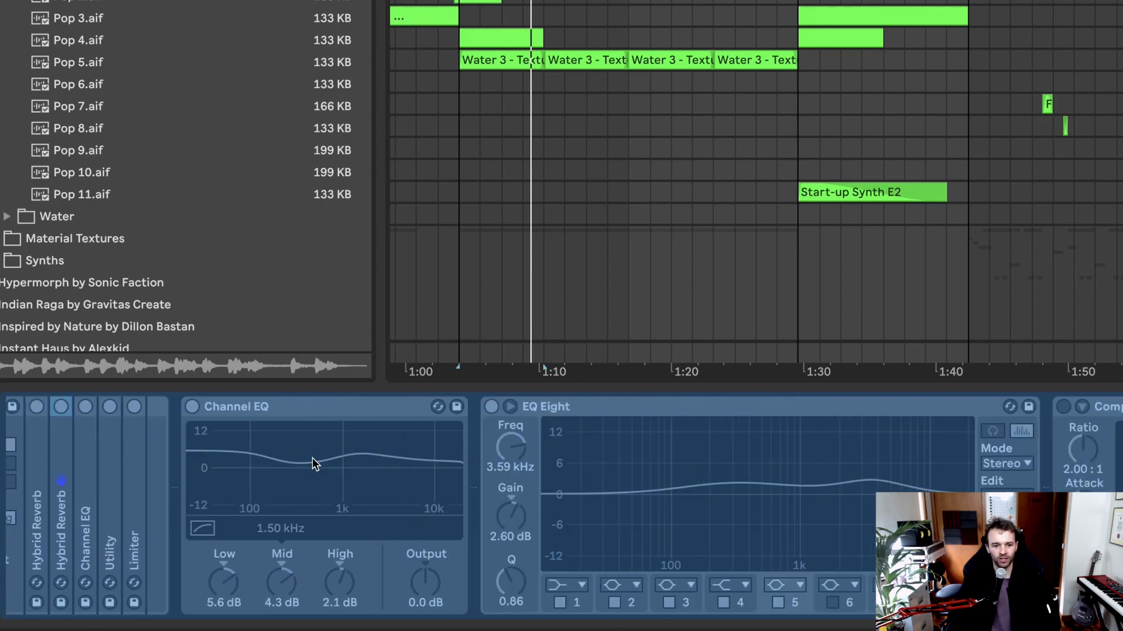
pyautogui.hscroll(8, 755, 475)
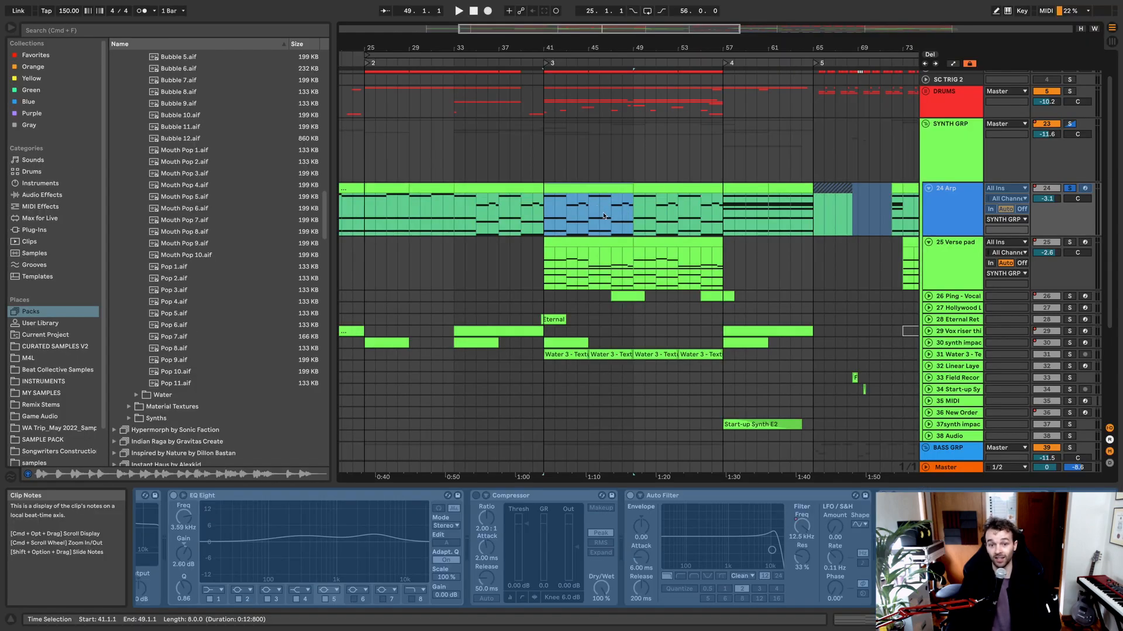
pyautogui.press('space')
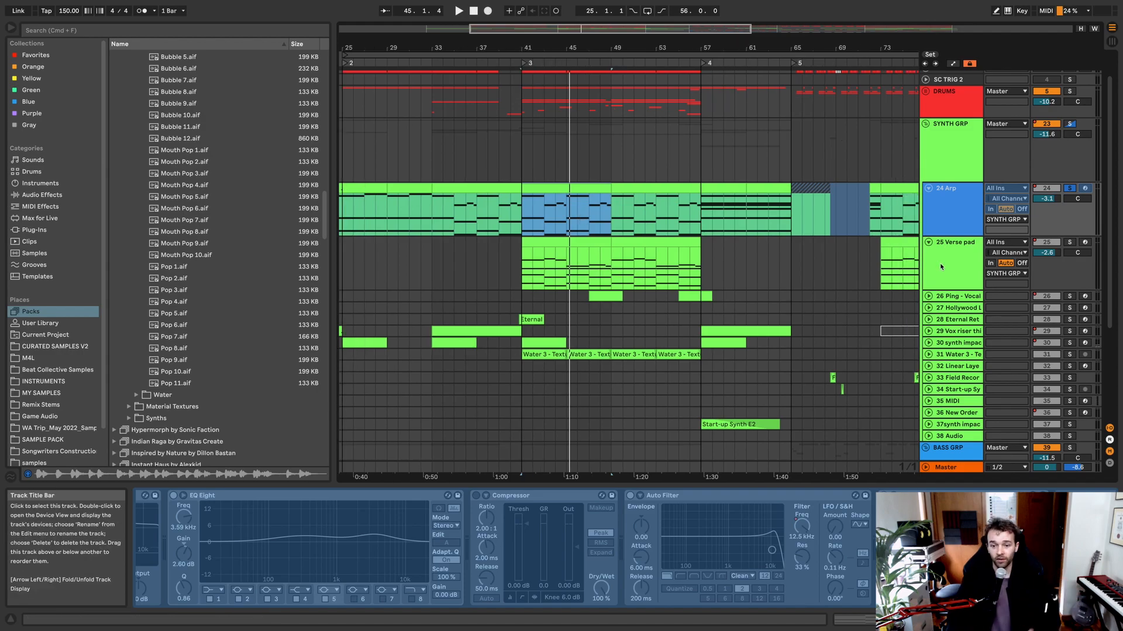
# Step: Show the automation of the 25 Verse pad track and examine the Occult Practice Pad volume curve from bar 41
pyautogui.click(941, 267)
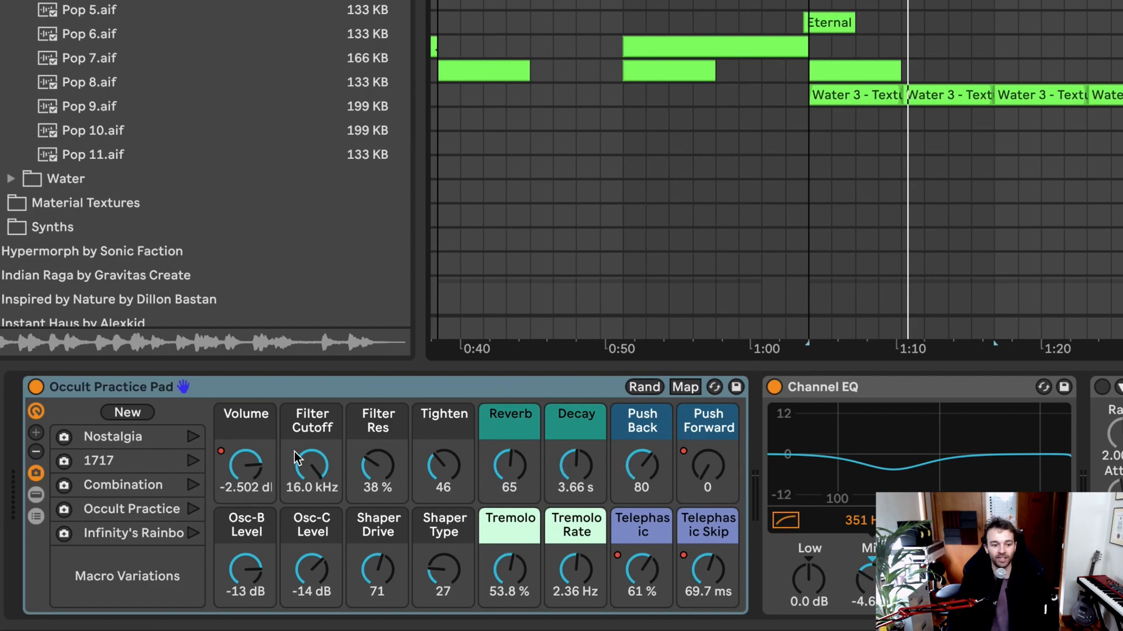
pyautogui.press('a')
pyautogui.scroll(-5, 425, 285)
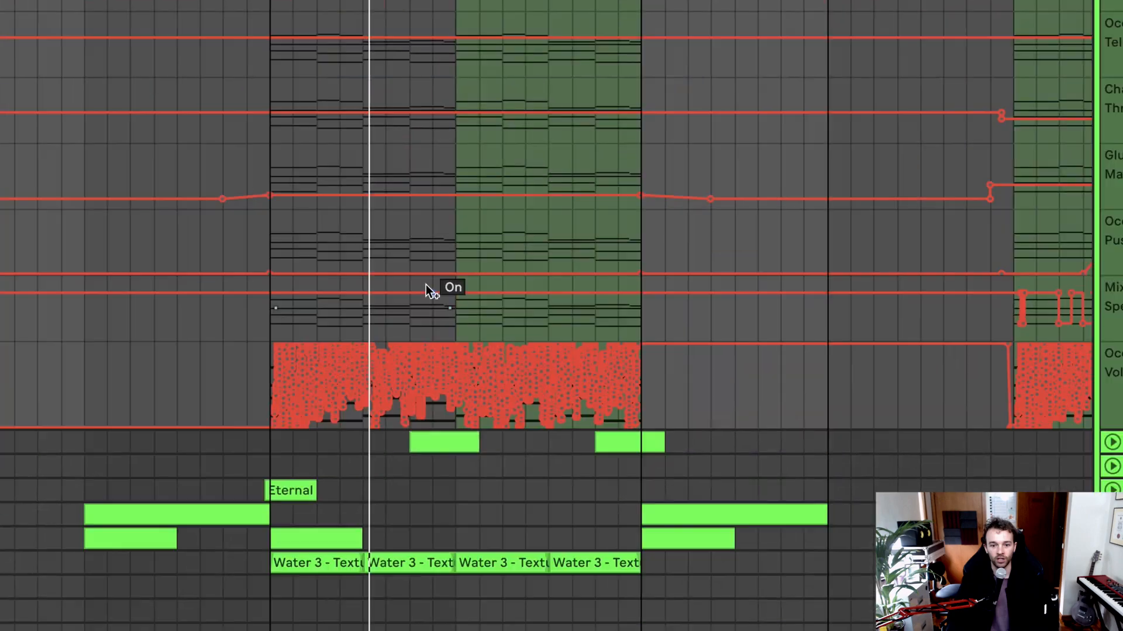
pyautogui.hscroll(3, 426, 286)
pyautogui.scroll(1, 145, 367)
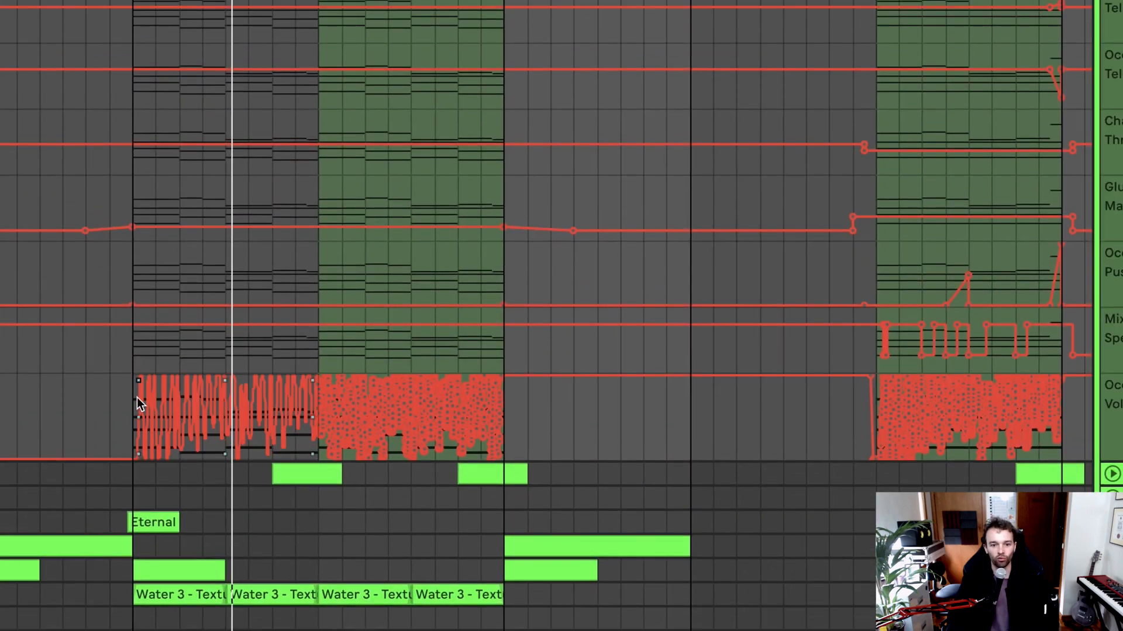
pyautogui.scroll(5, 142, 405)
pyautogui.moveTo(142, 405); pyautogui.dragTo(539, 420)
pyautogui.scroll(7, 539, 420)
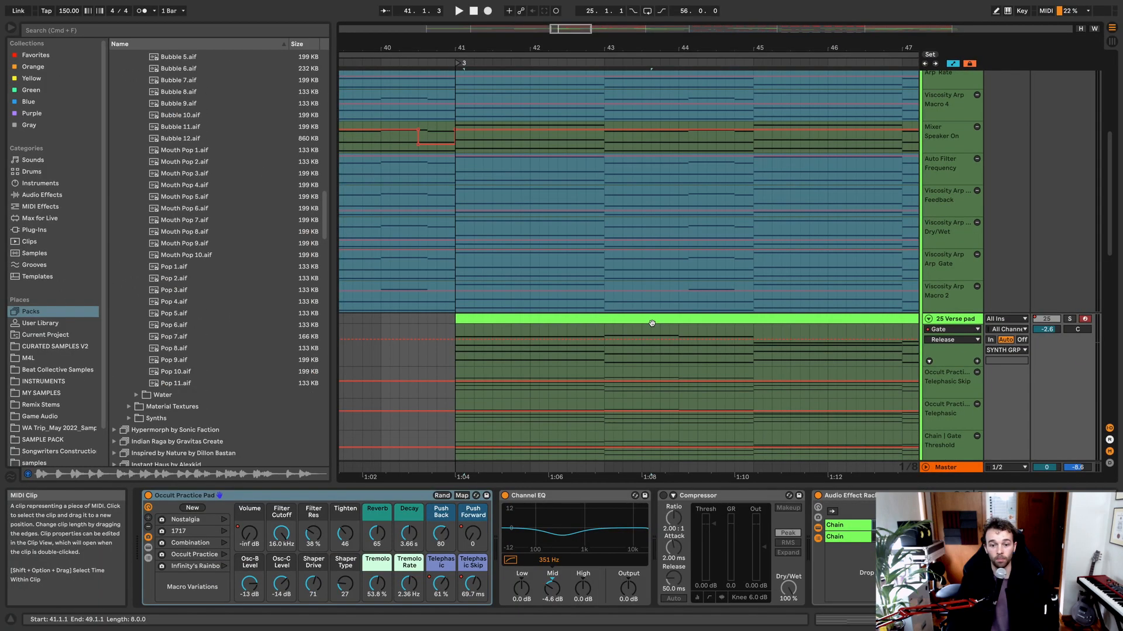
# Step: Examine the Verse pad's effects chain, including the Audio Effect Rack, Hybrid Reverb, Gate and Glue Compressor
pyautogui.scroll(-4, 539, 420)
pyautogui.scroll(-3, 539, 420)
pyautogui.scroll(-2, 652, 325)
pyautogui.hscroll(5, 652, 325)
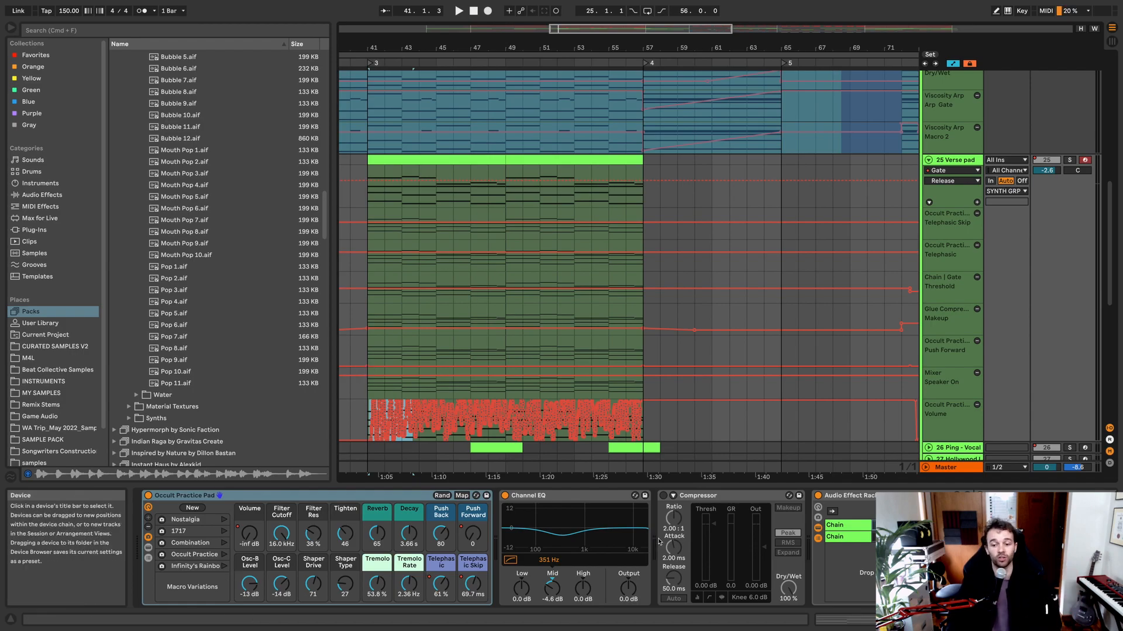
pyautogui.hscroll(15, 659, 542)
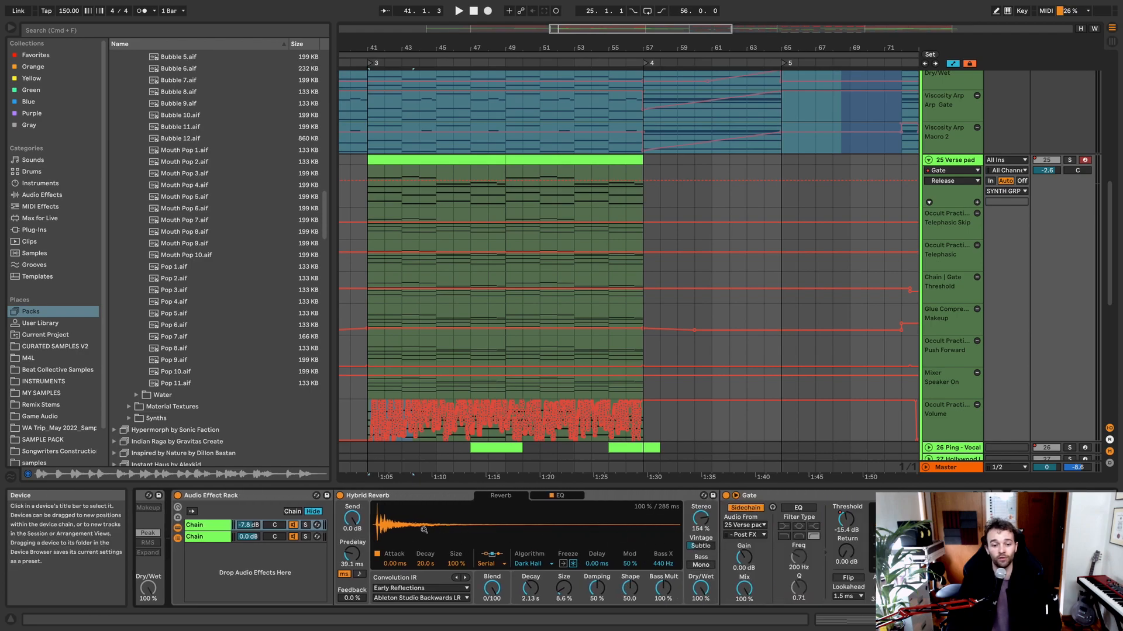
pyautogui.hscroll(3, 484, 532)
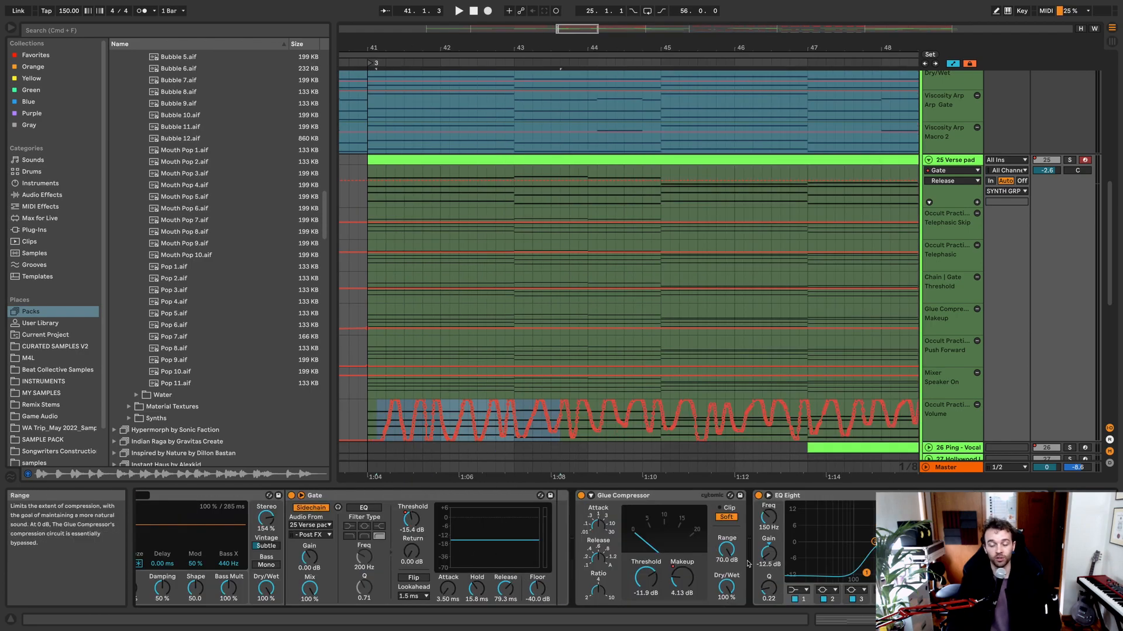
pyautogui.scroll(-4, 639, 321)
# Step: Solo the Verse pad track and listen to its clip from bar 41
pyautogui.click(687, 160)
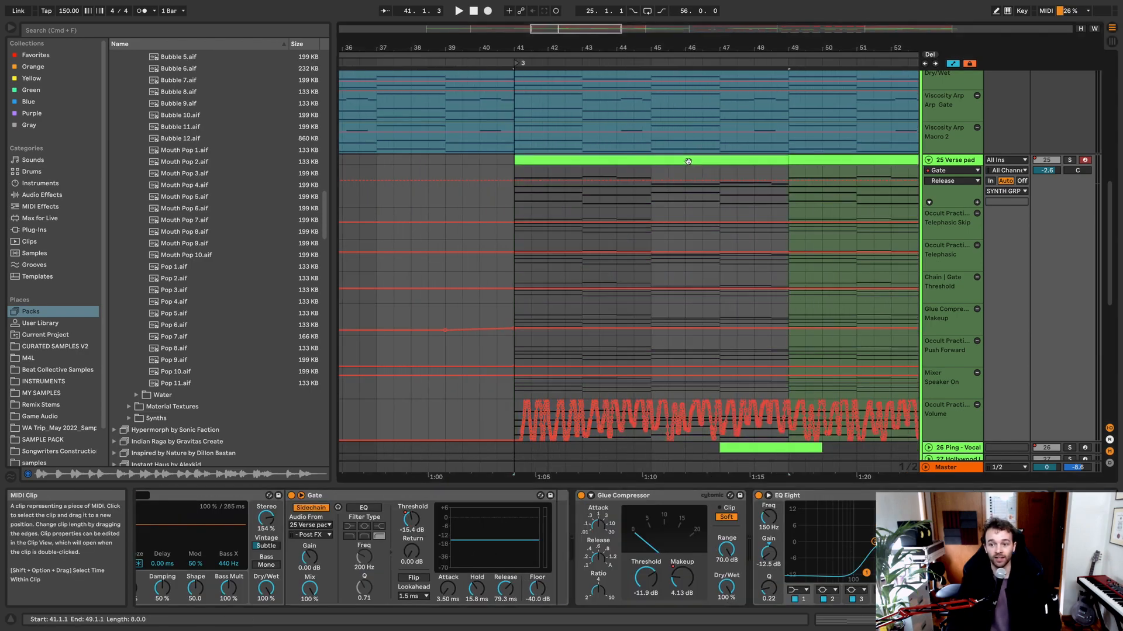
pyautogui.hscroll(4, 688, 161)
pyautogui.scroll(-4, 688, 161)
pyautogui.press('s')
pyautogui.press('space')
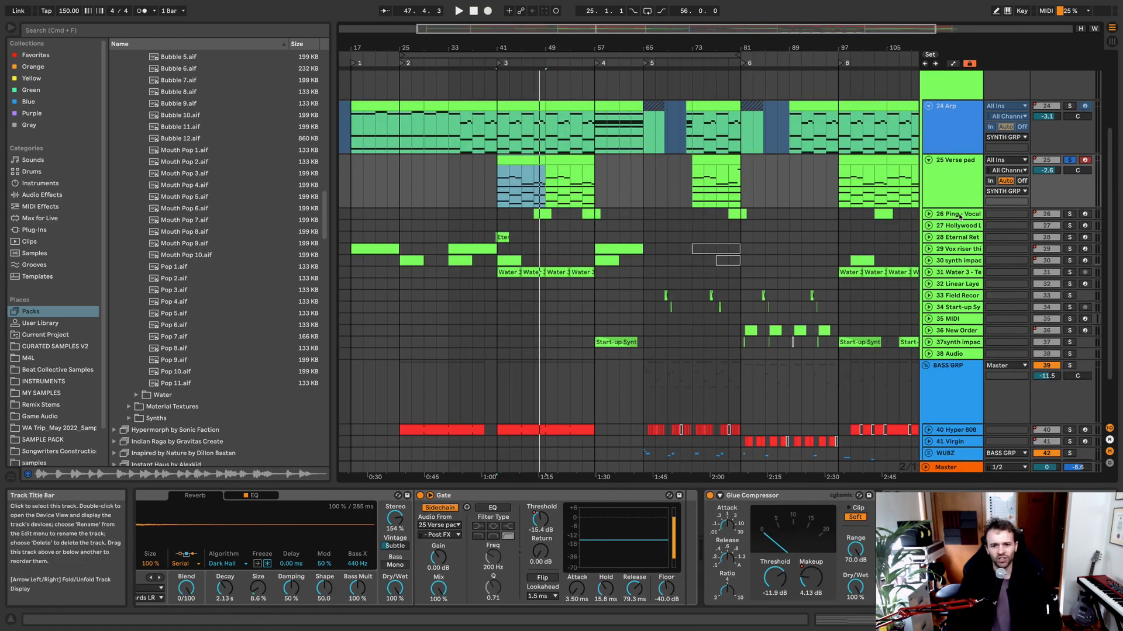
# Step: Unfold the 26 Ping - Vocal track, solo it and listen to its clip at bar 47
pyautogui.click(959, 216)
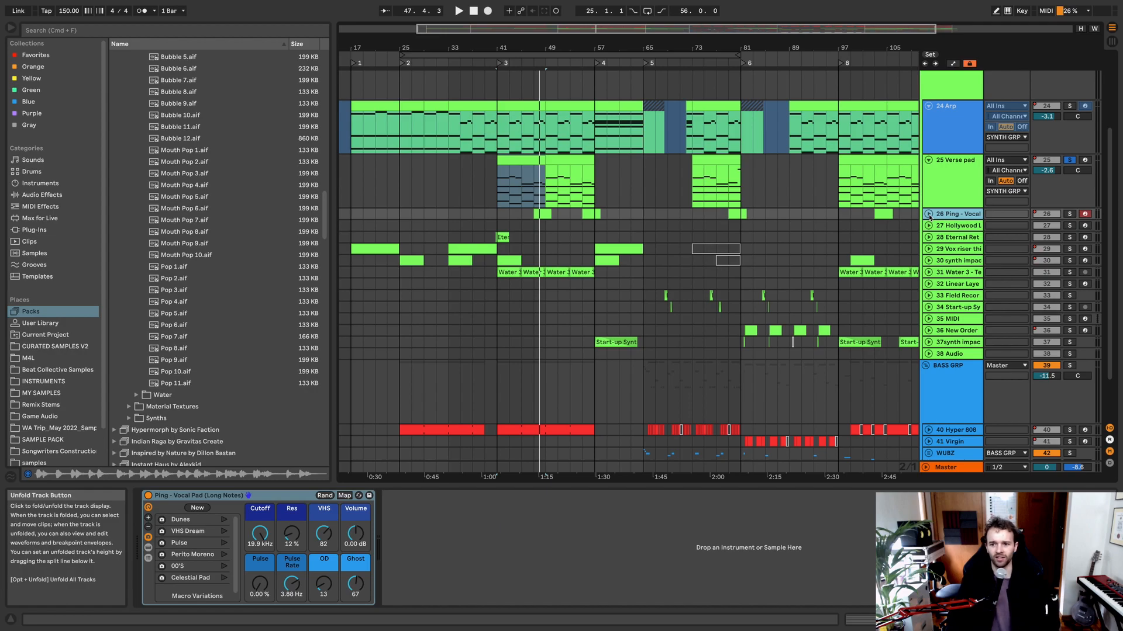
pyautogui.click(929, 216)
pyautogui.click(544, 214)
pyautogui.press('s')
pyautogui.press('space')
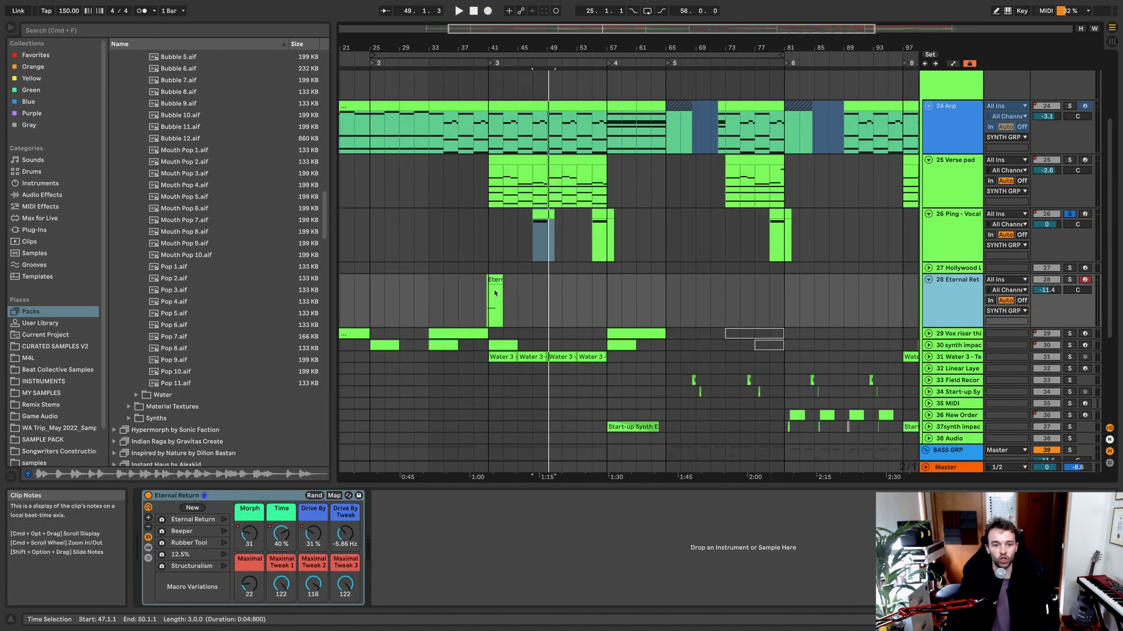
# Step: Solo the 28 Eternal Return track and listen to its clip from bar 41
pyautogui.click(490, 296)
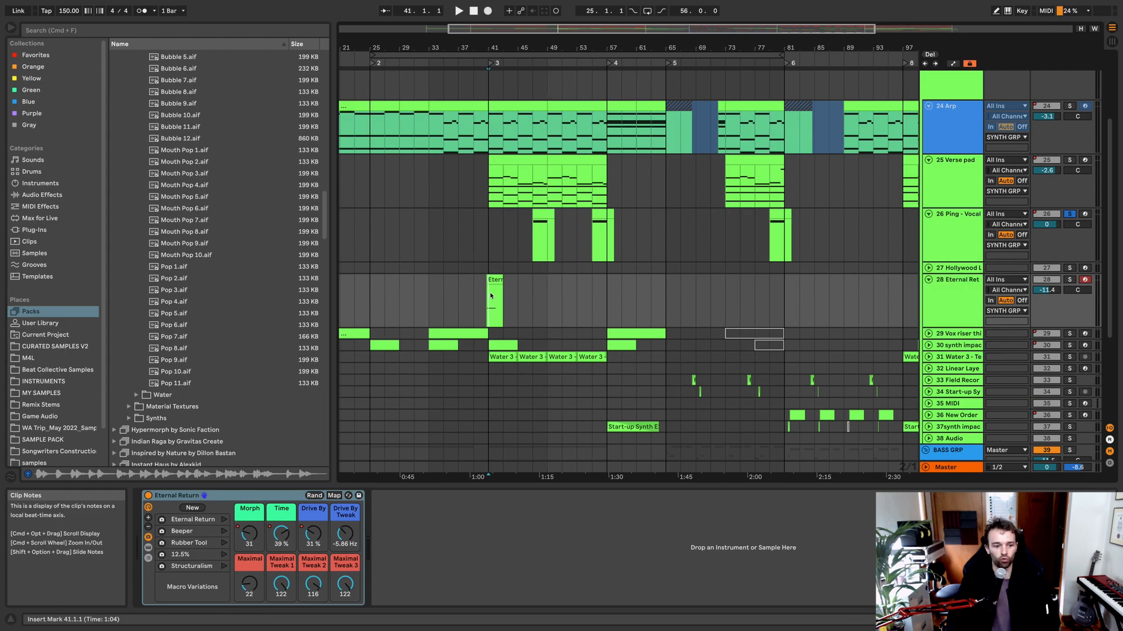
pyautogui.scroll(-3, 495, 297)
pyautogui.scroll(2, 495, 296)
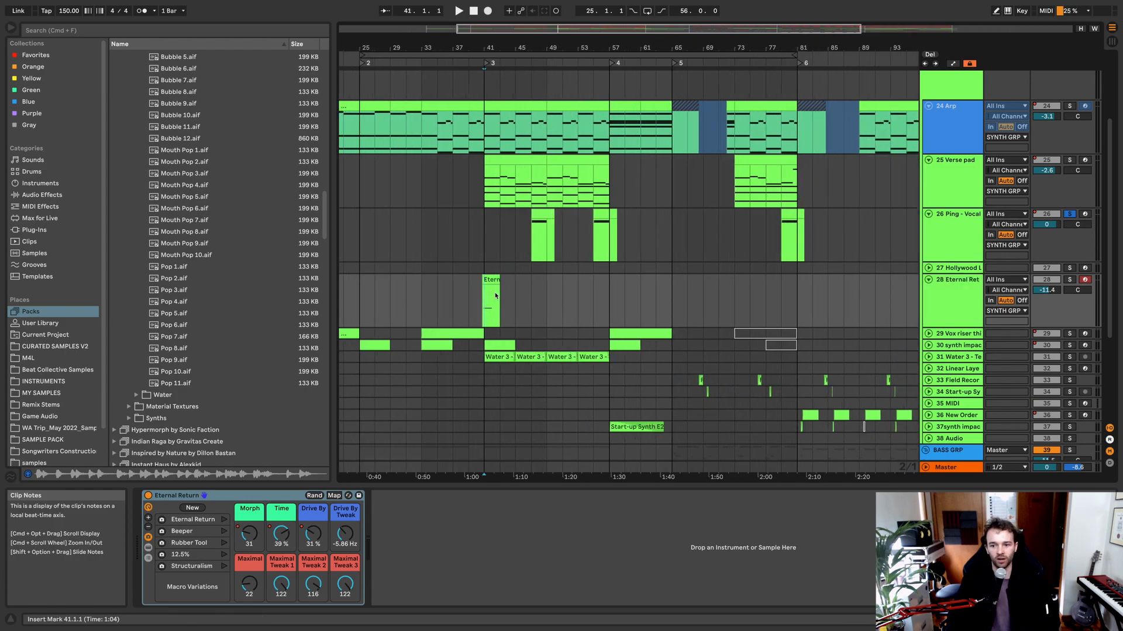
pyautogui.press('space')
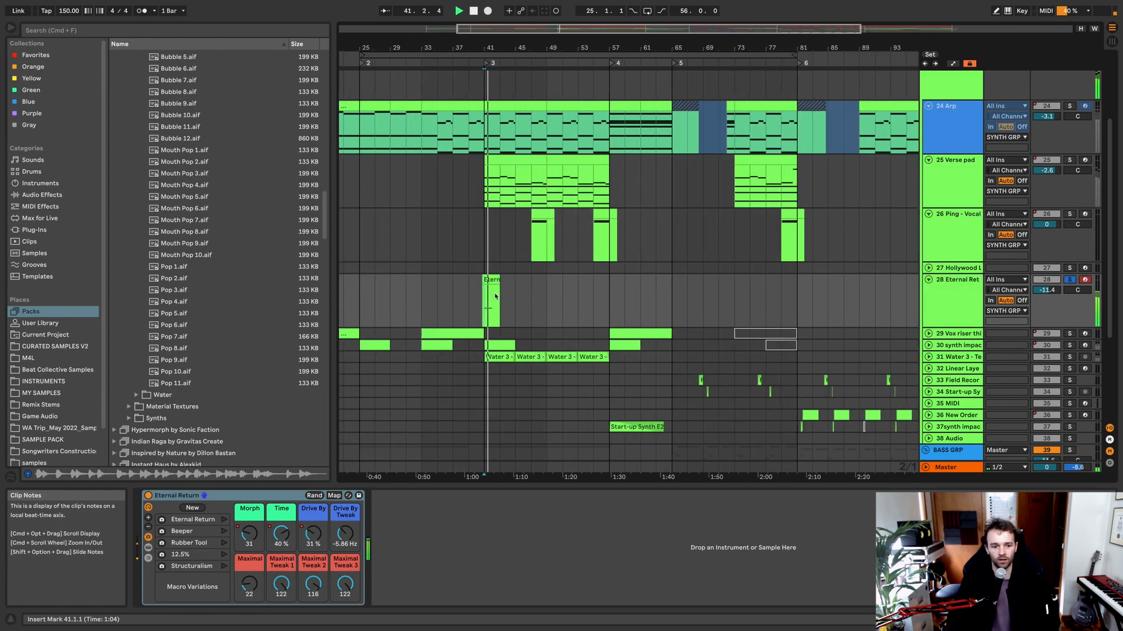
# Step: Unfold the 29 Vox riser track and examine its clip from bar 33 and its device chain, including the Shaper
pyautogui.scroll(-1, 930, 320)
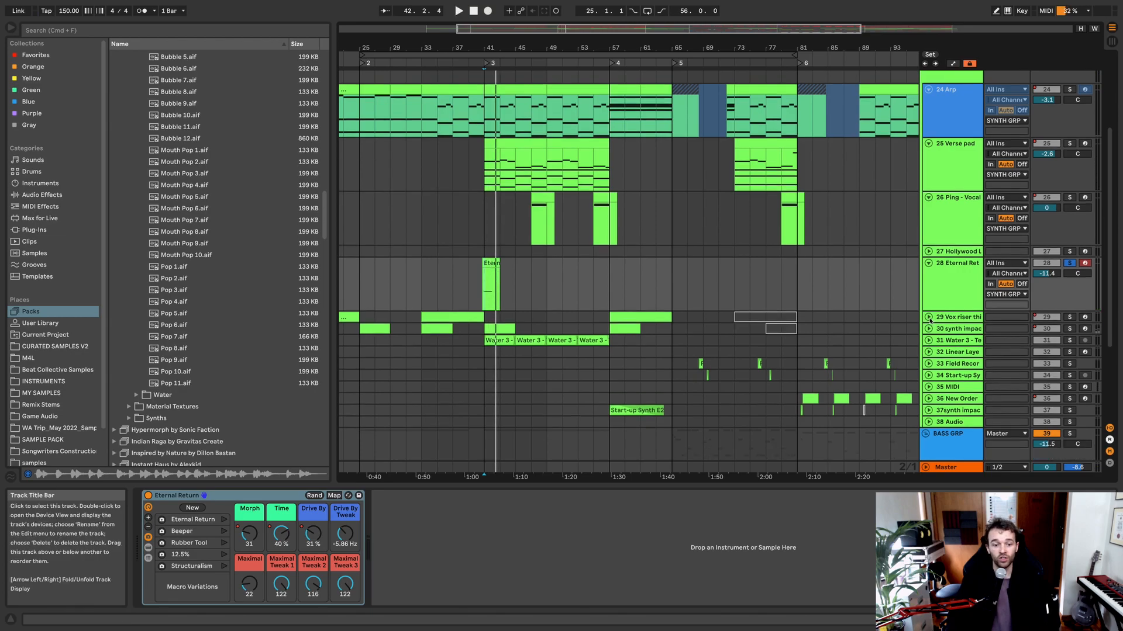
pyautogui.click(930, 321)
pyautogui.click(928, 317)
pyautogui.hscroll(-5, 592, 321)
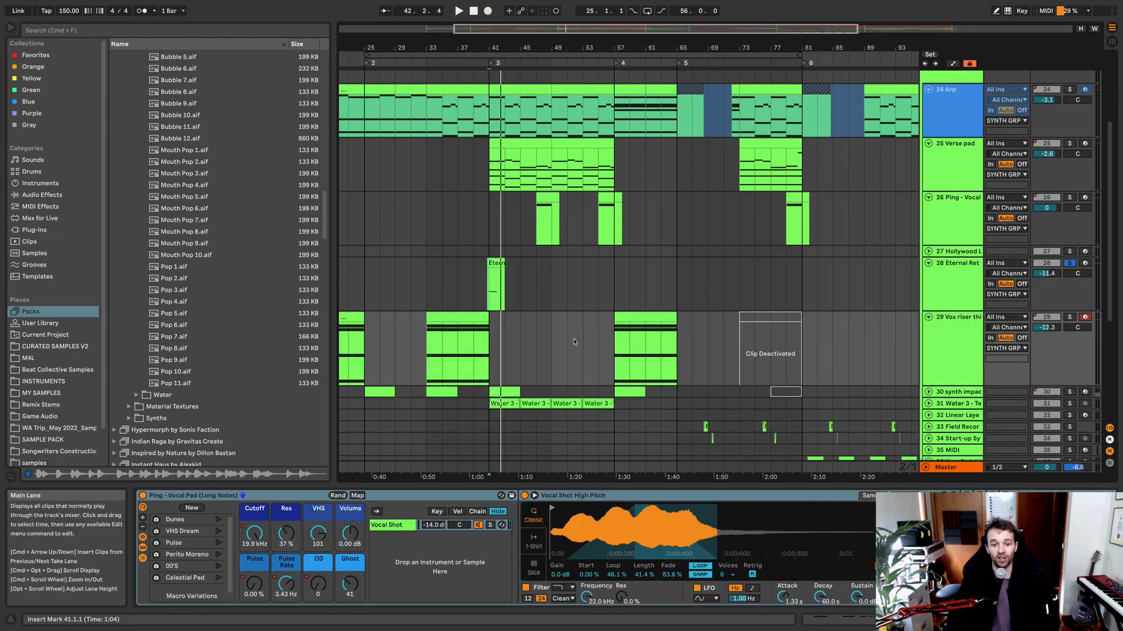
pyautogui.click(591, 321)
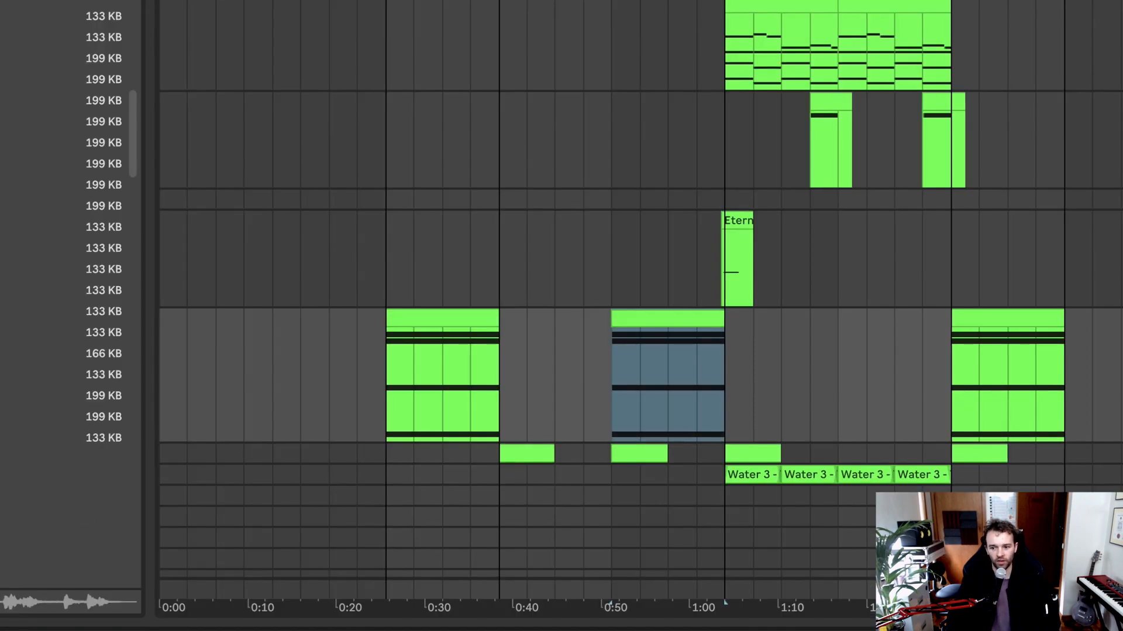
pyautogui.hscroll(3, 913, 543)
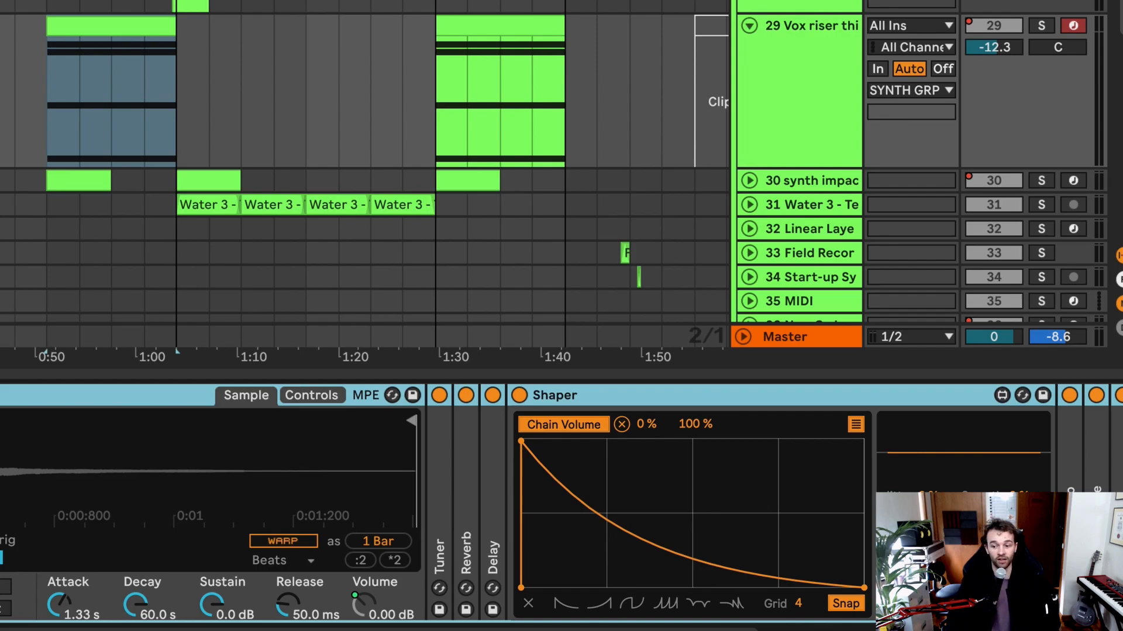
pyautogui.hscroll(-5, 561, 503)
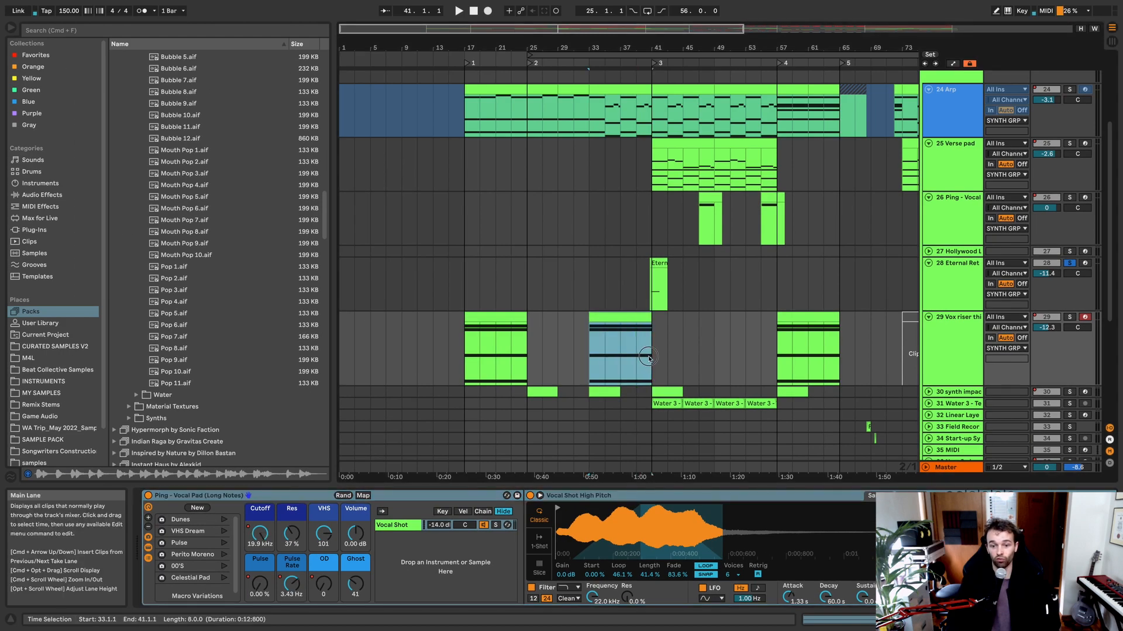
pyautogui.click(648, 357)
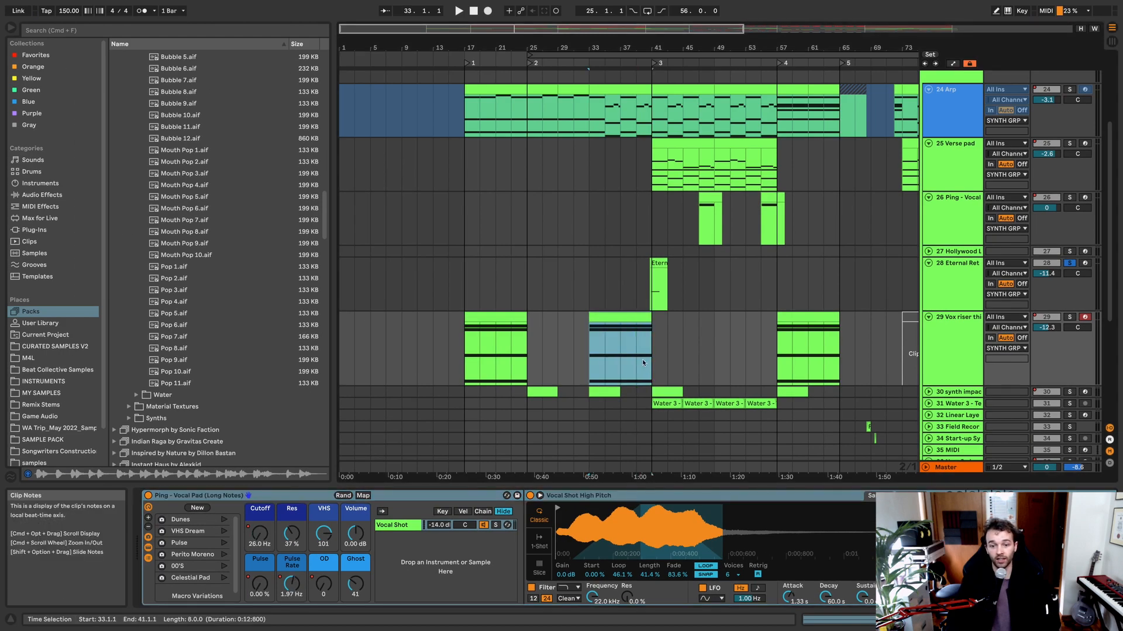
pyautogui.moveTo(636, 355); pyautogui.dragTo(649, 355)
pyautogui.rightClick(650, 355)
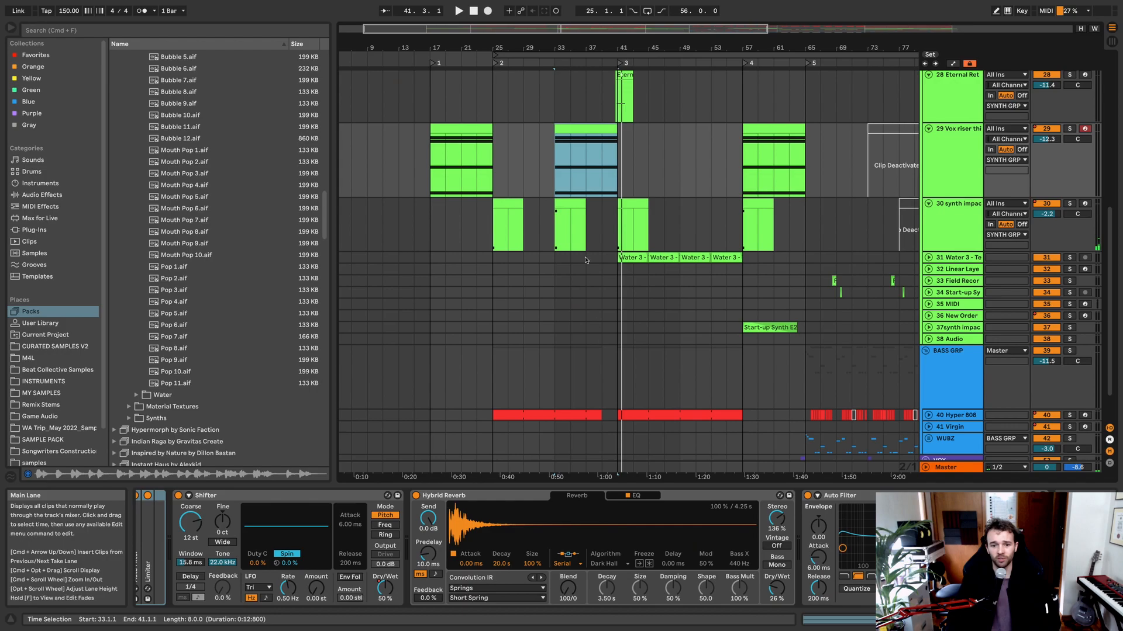
# Step: Solo the 30 synth impact track and listen to its clip at bar 33
pyautogui.click(564, 204)
pyautogui.press('s')
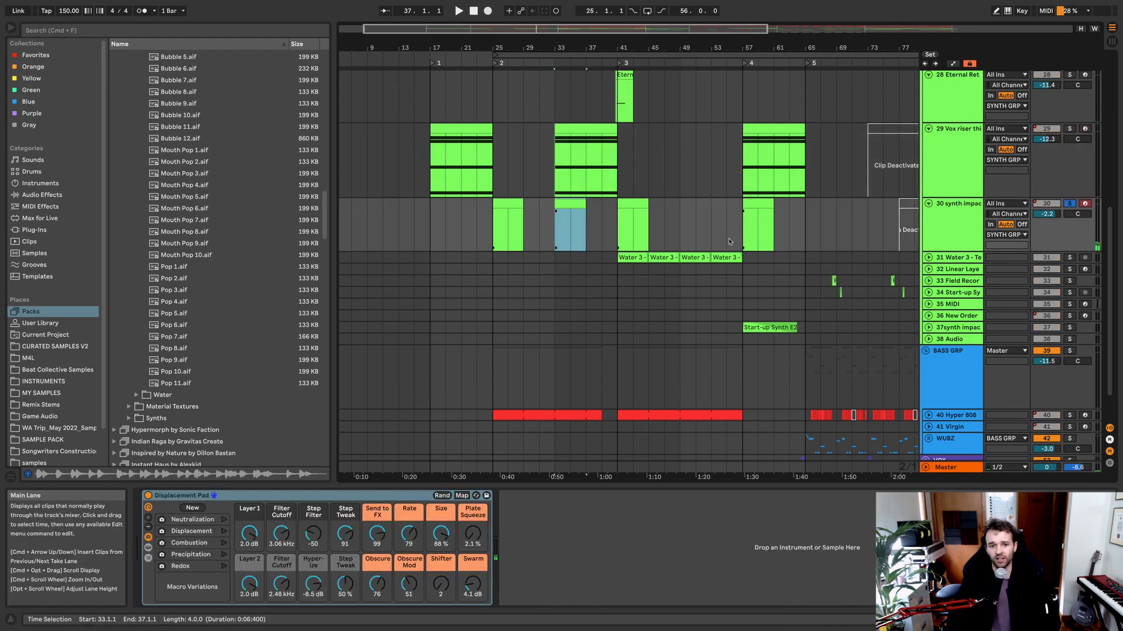
pyautogui.press('space')
# Step: Unfold the 31 Water 3 texture track, solo it and listen to its audio from bar 41
pyautogui.click(929, 257)
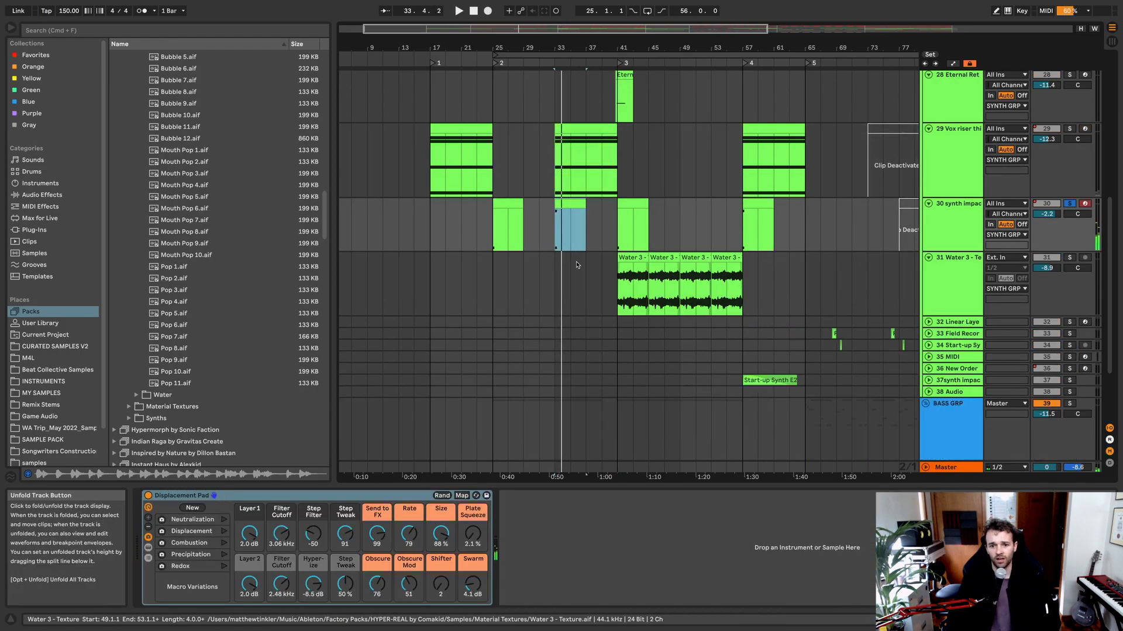
pyautogui.click(631, 258)
pyautogui.press('s')
pyautogui.press('space')
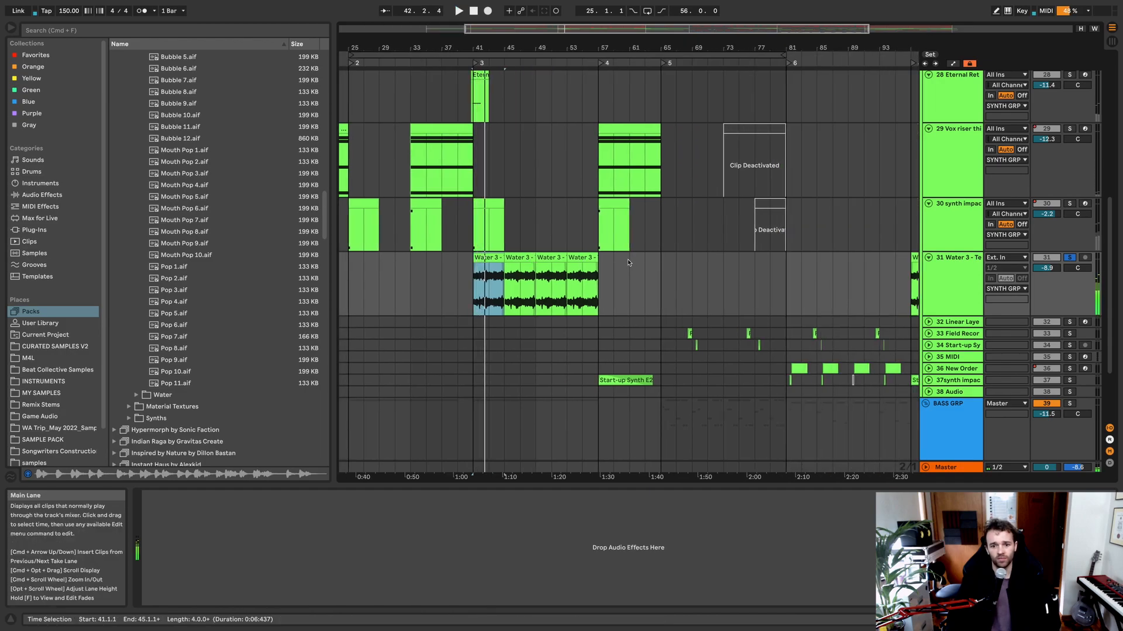
# Step: Unfold the 36 New Order track, listen to its first clip after bar 81 and examine its New Order and HyperScape racks
pyautogui.hscroll(5, 629, 262)
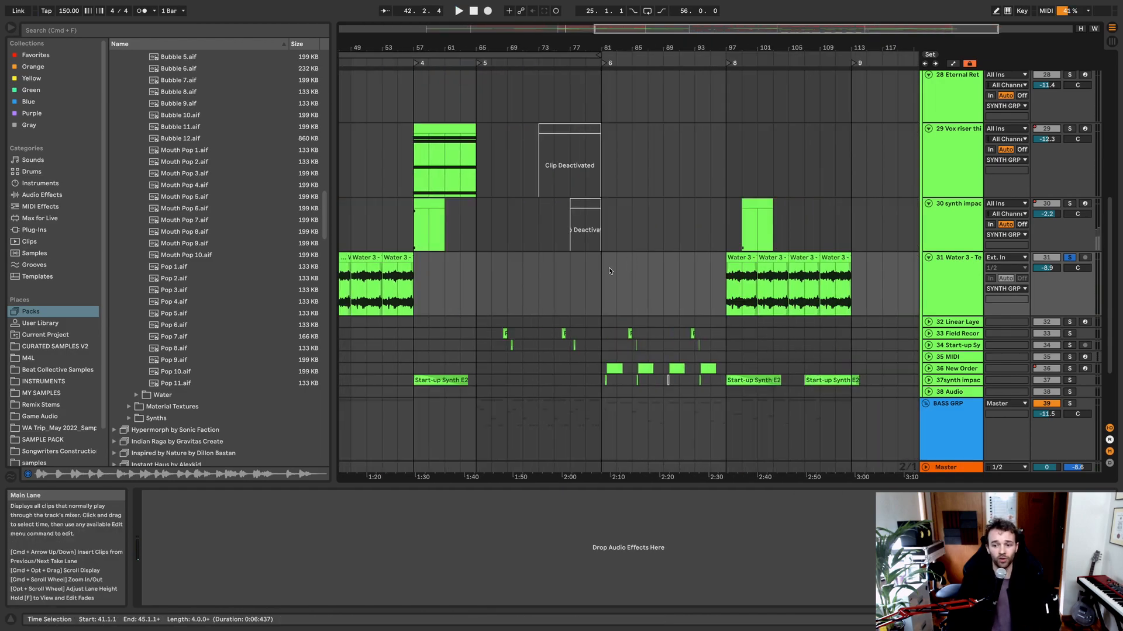
pyautogui.scroll(-3, 625, 266)
pyautogui.click(950, 326)
pyautogui.click(945, 305)
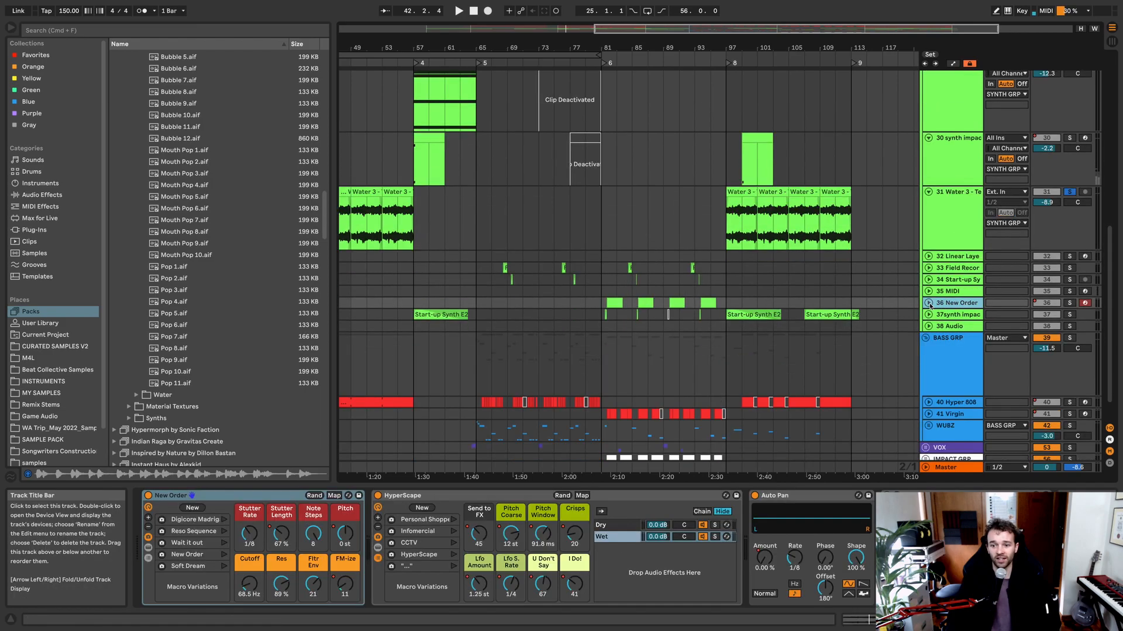
pyautogui.click(928, 303)
pyautogui.hscroll(1, 608, 313)
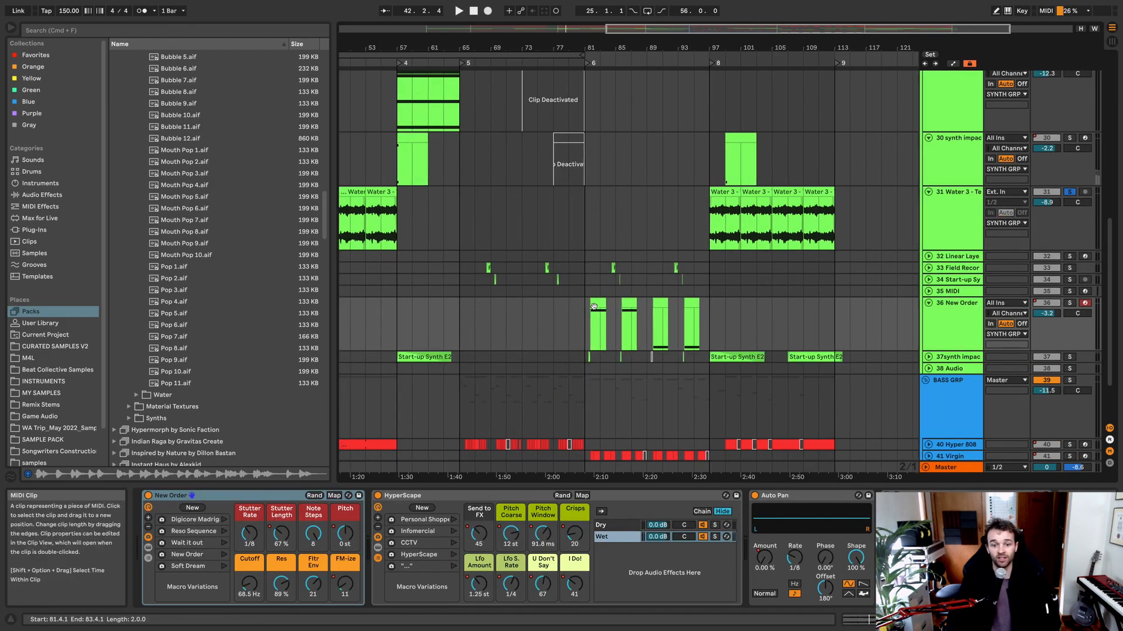
pyautogui.click(606, 332)
pyautogui.press('space')
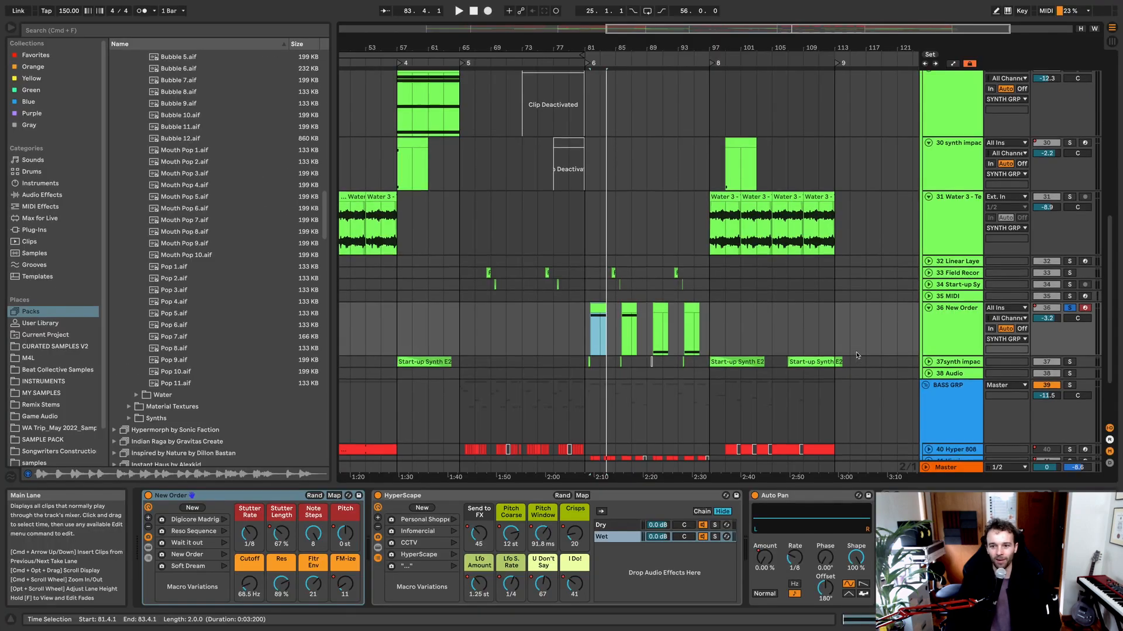
# Step: Fold the SYNTH GRP group so its individual synth tracks are hidden
pyautogui.scroll(10, 913, 250)
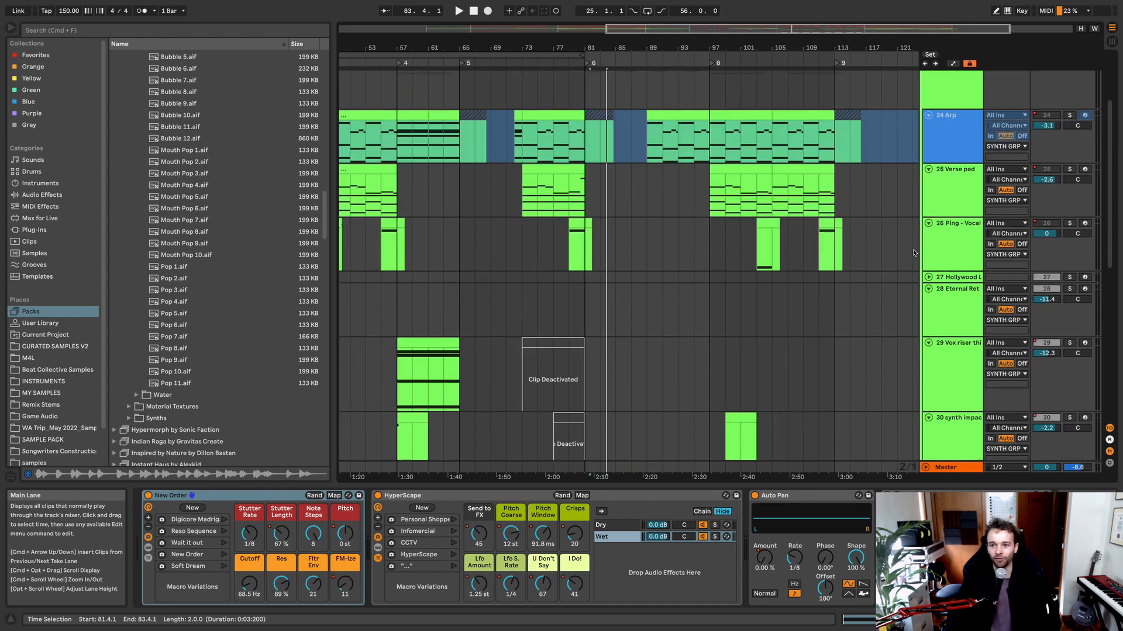
pyautogui.scroll(2, 919, 262)
pyautogui.click(930, 159)
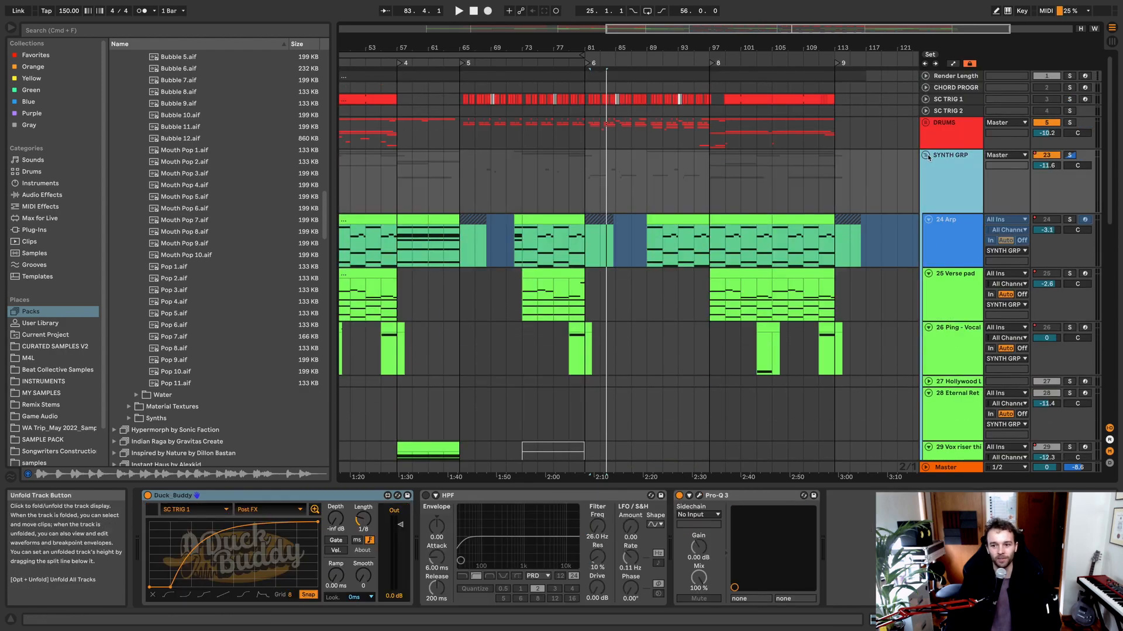
pyautogui.click(926, 155)
pyautogui.scroll(-2, 713, 244)
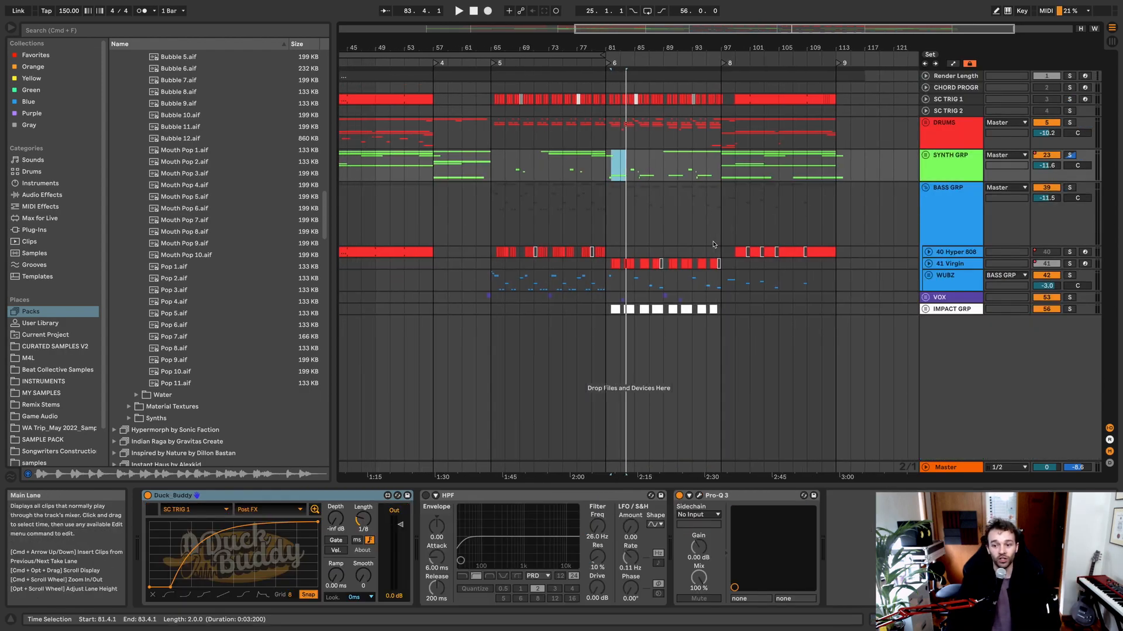
pyautogui.hscroll(-2, 713, 244)
# Step: Solo the 40 Hyper 808 track and listen to its clip from bar 53
pyautogui.click(955, 253)
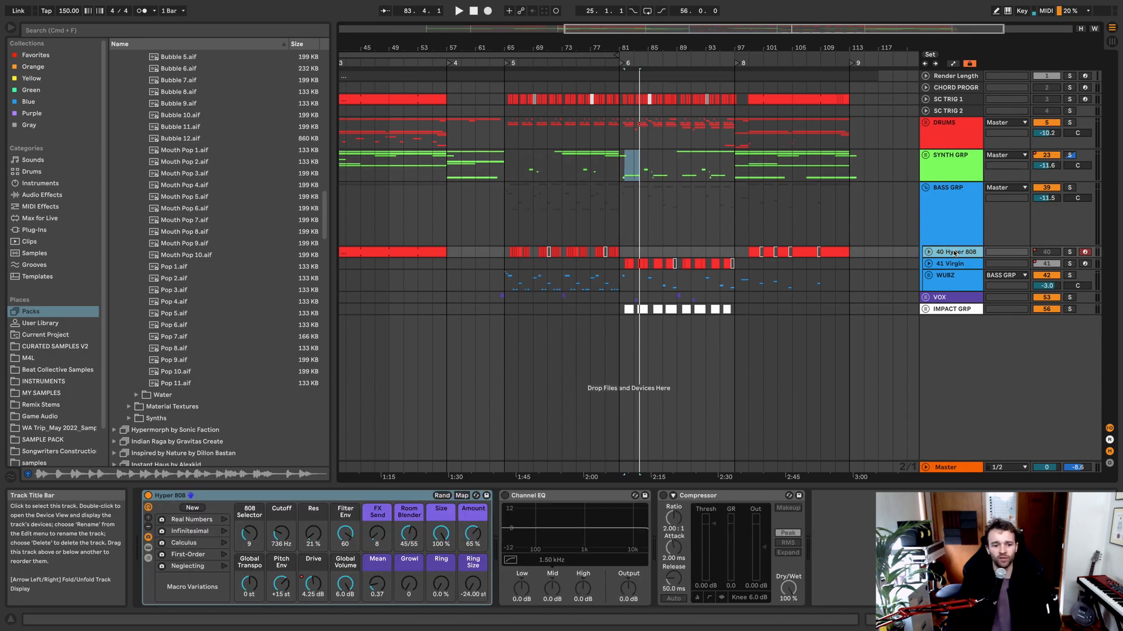
pyautogui.hscroll(-5, 831, 126)
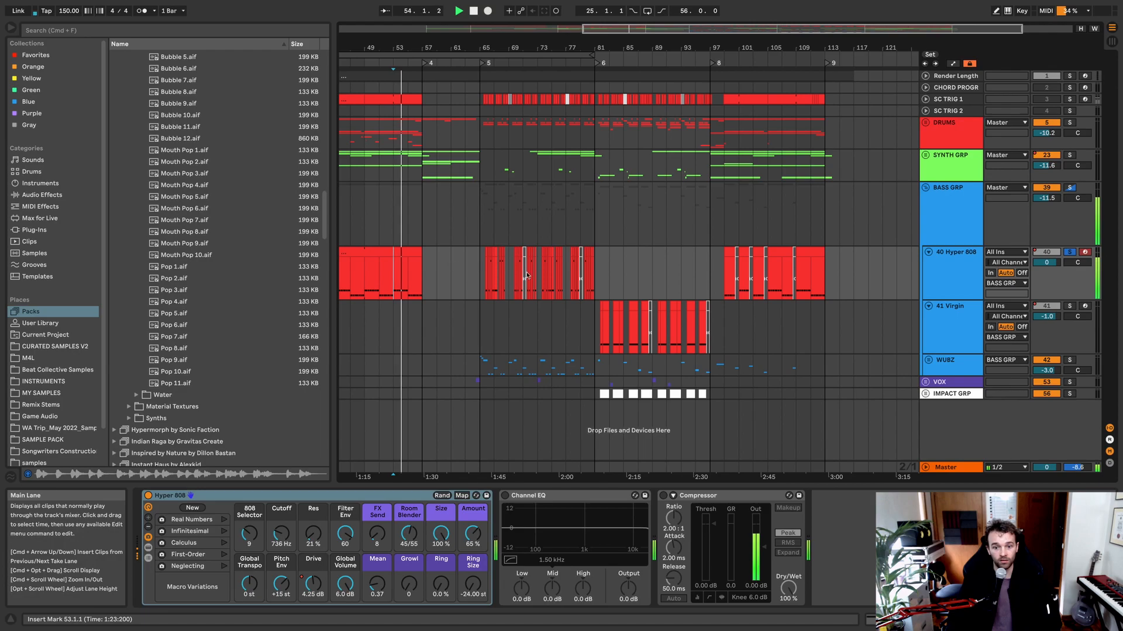
pyautogui.press('space')
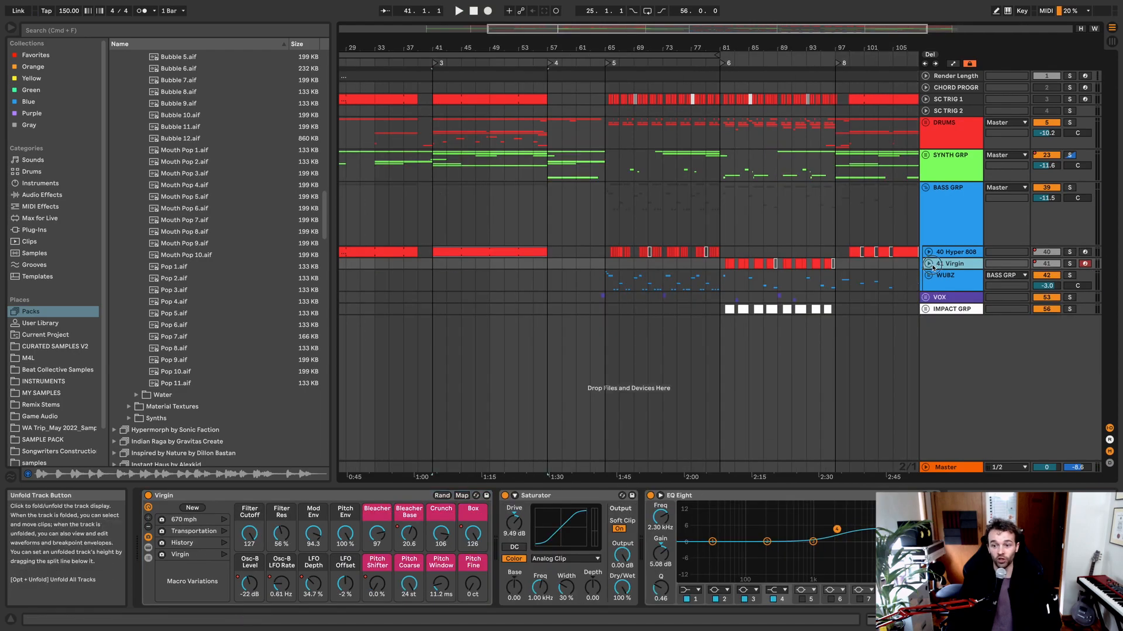
# Step: Unfold the 41 Virgin track, solo it and listen to its first clip after bar 81
pyautogui.click(928, 264)
pyautogui.hscroll(5, 643, 263)
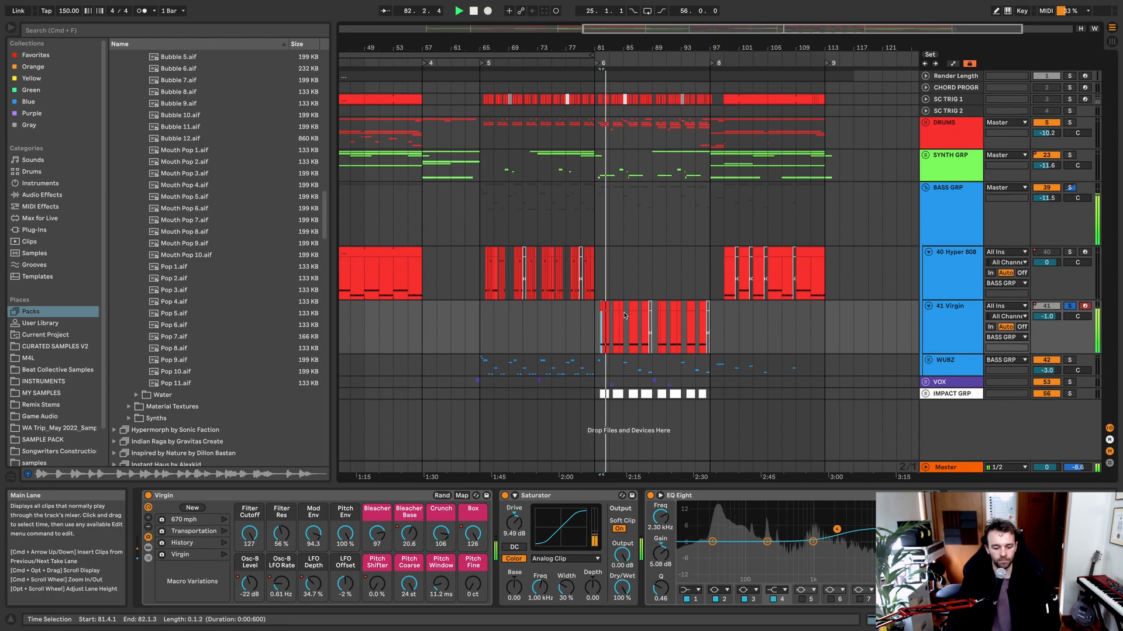
pyautogui.press('space')
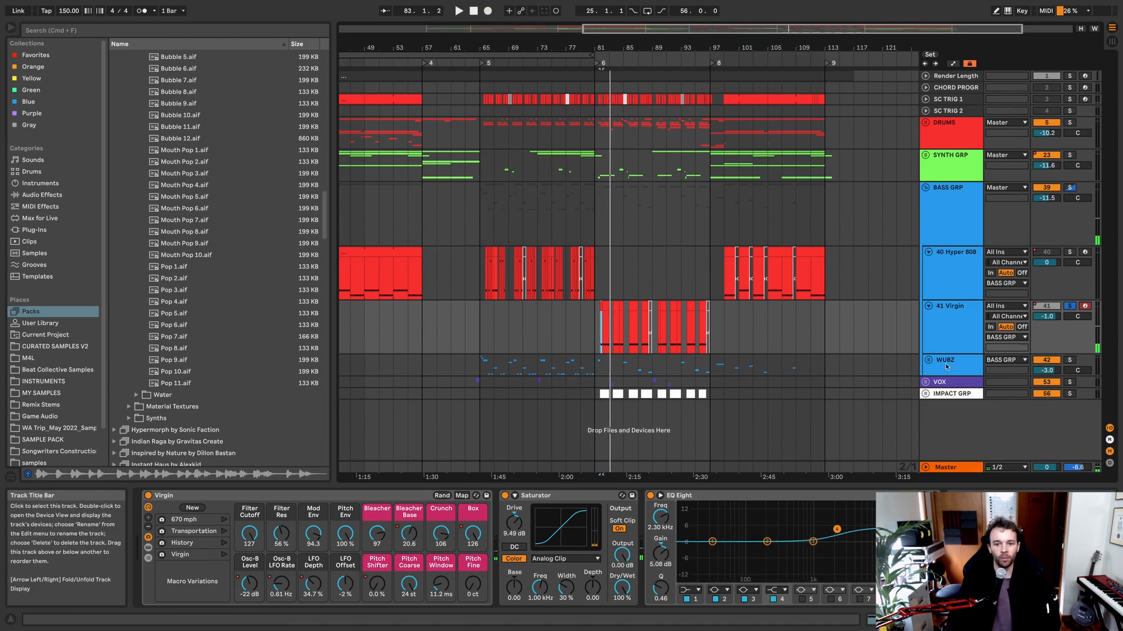
# Step: Unfold the WUBZ group and examine the effects on its bass one-shot tracks 43 to 48
pyautogui.click(933, 368)
pyautogui.press('Right')
pyautogui.scroll(-3, 959, 345)
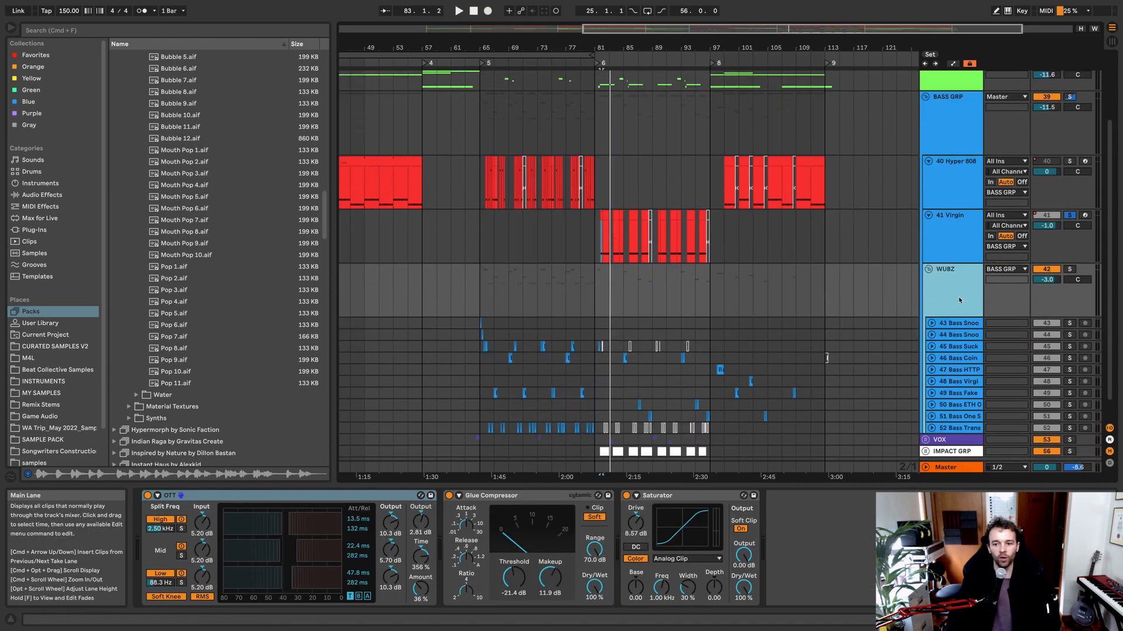
pyautogui.click(968, 324)
pyautogui.click(971, 335)
pyautogui.click(968, 346)
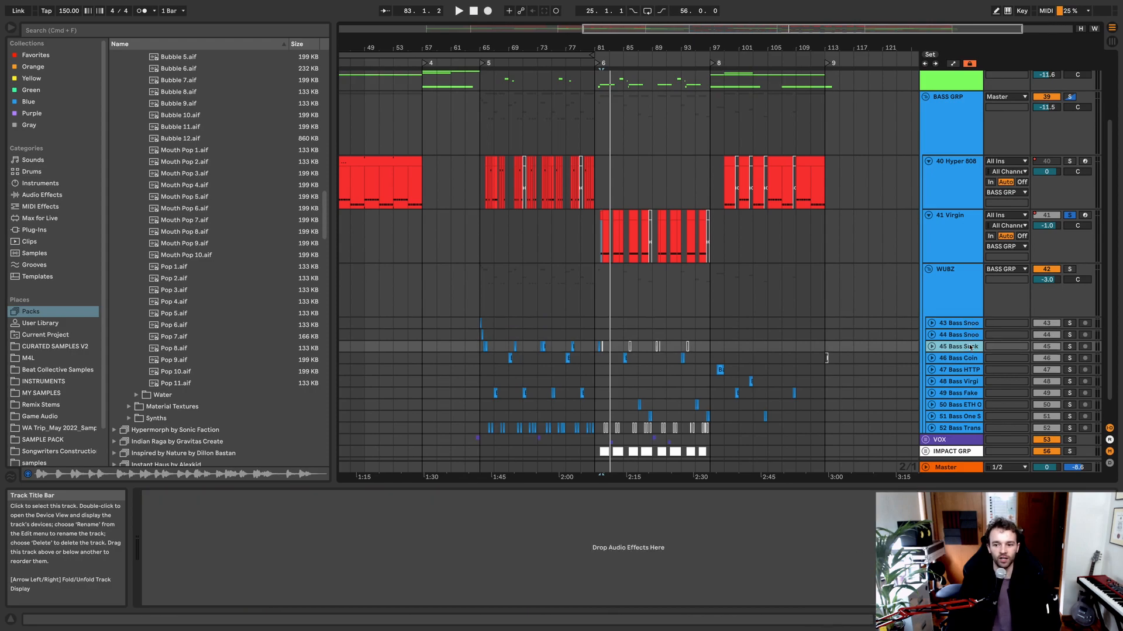
pyautogui.click(968, 359)
pyautogui.click(967, 370)
pyautogui.click(966, 382)
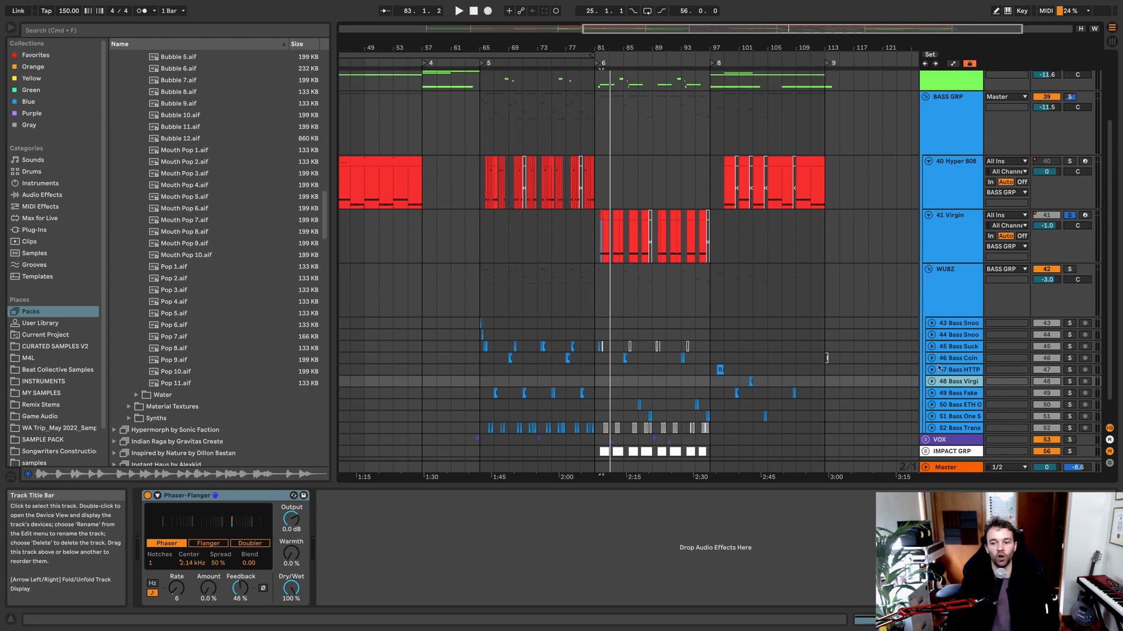
pyautogui.scroll(-1, 959, 345)
pyautogui.click(965, 312)
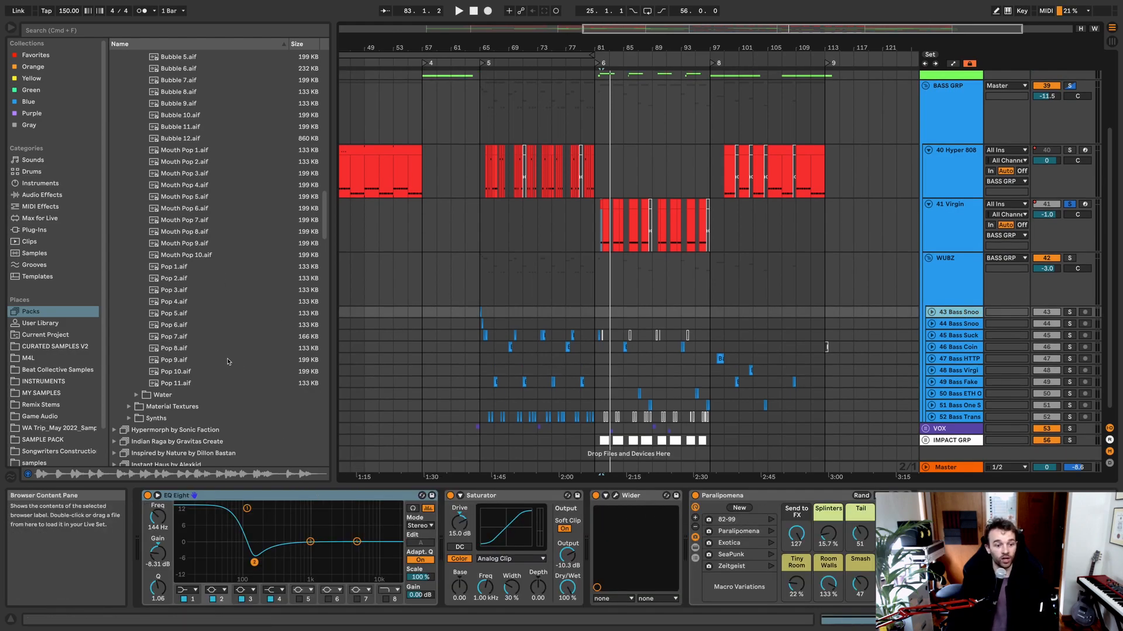
# Step: Browse the Bass Shots folder under Experimental One Shots in the HYPER-REAL pack's samples
pyautogui.scroll(8, 174, 354)
pyautogui.click(127, 219)
pyautogui.click(137, 228)
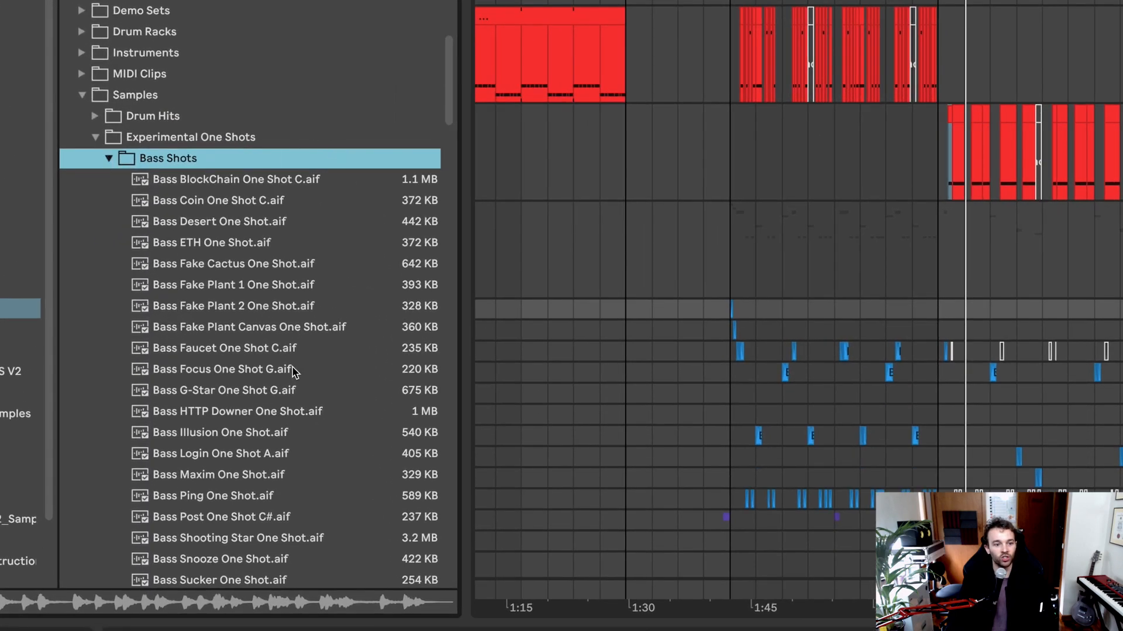
pyautogui.scroll(-8, 294, 372)
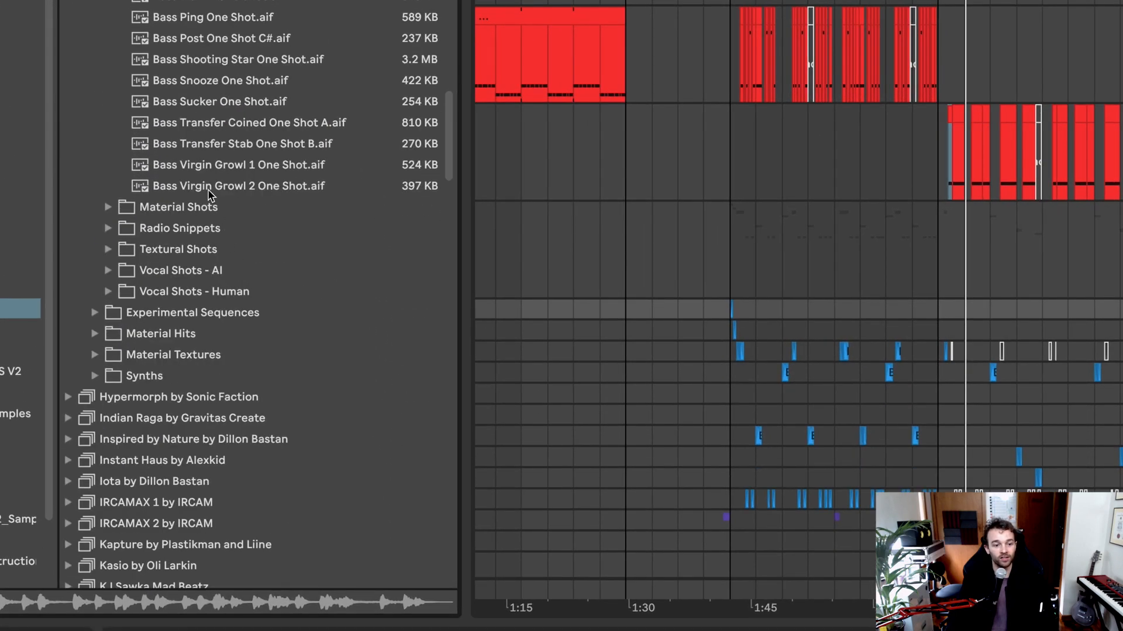
pyautogui.scroll(6, 248, 172)
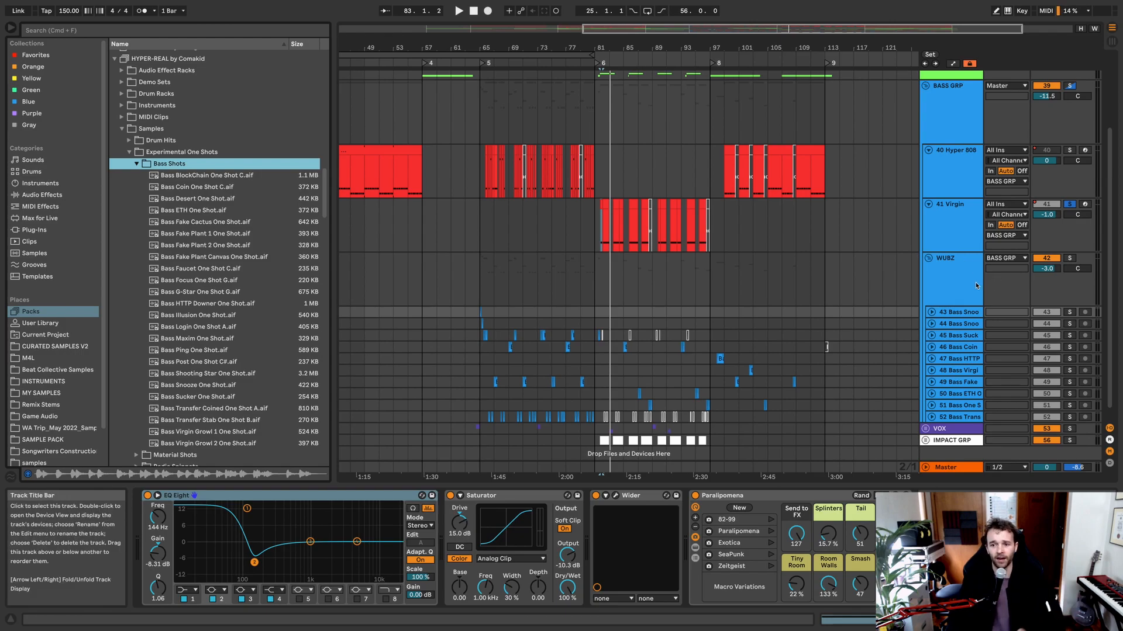
# Step: Solo the WUBZ group and listen to its bass one-shots from bar 65
pyautogui.click(935, 269)
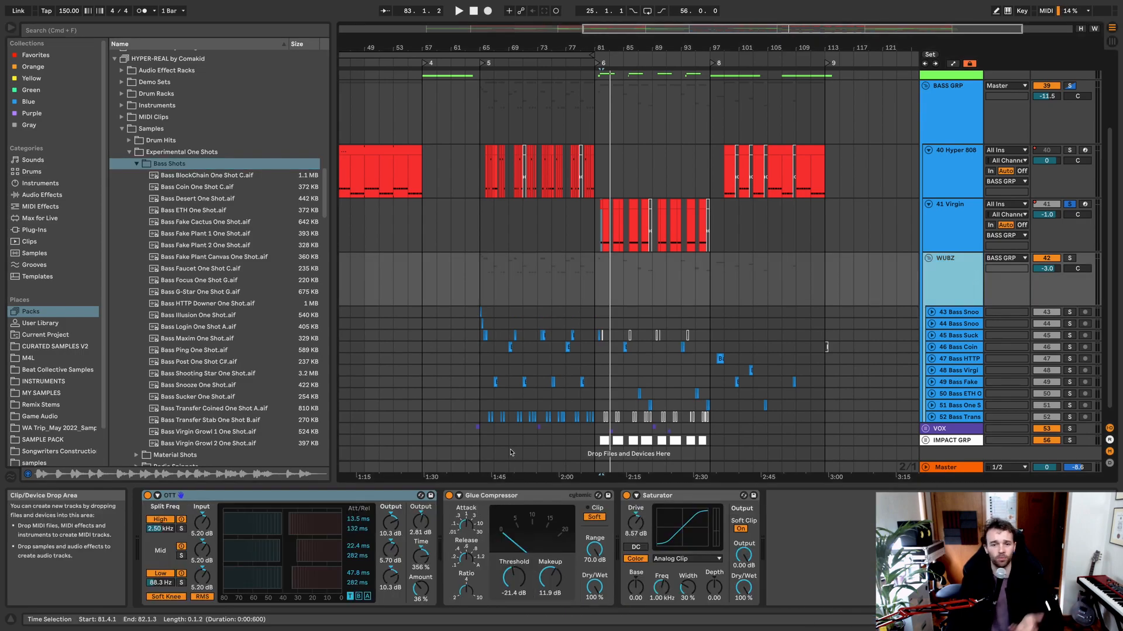
pyautogui.click(481, 283)
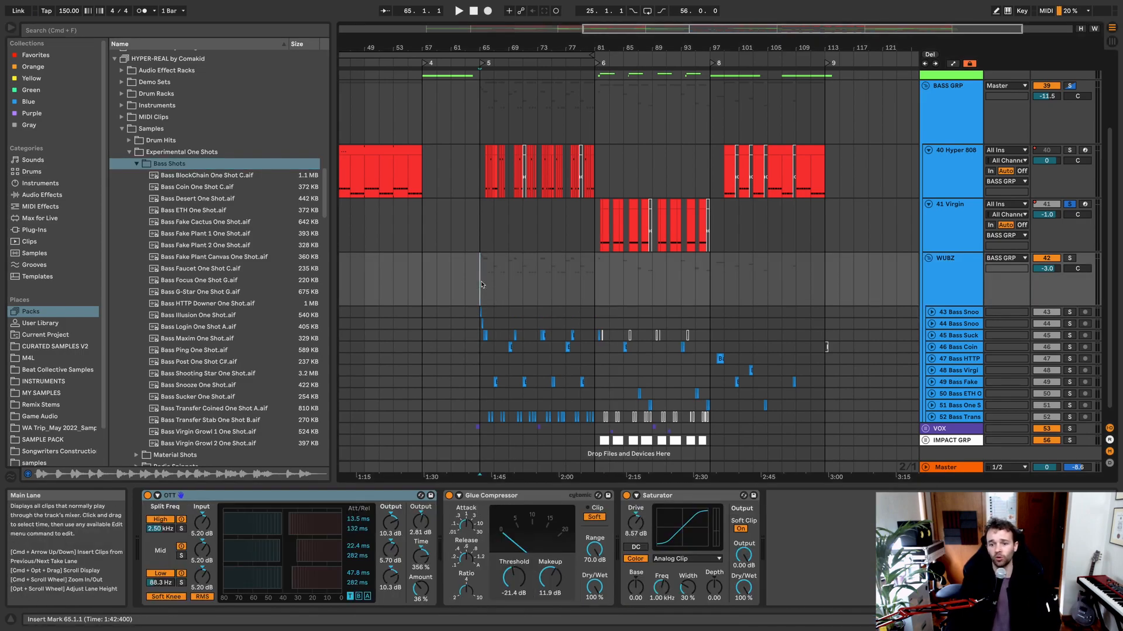
pyautogui.press('s')
pyautogui.press('space')
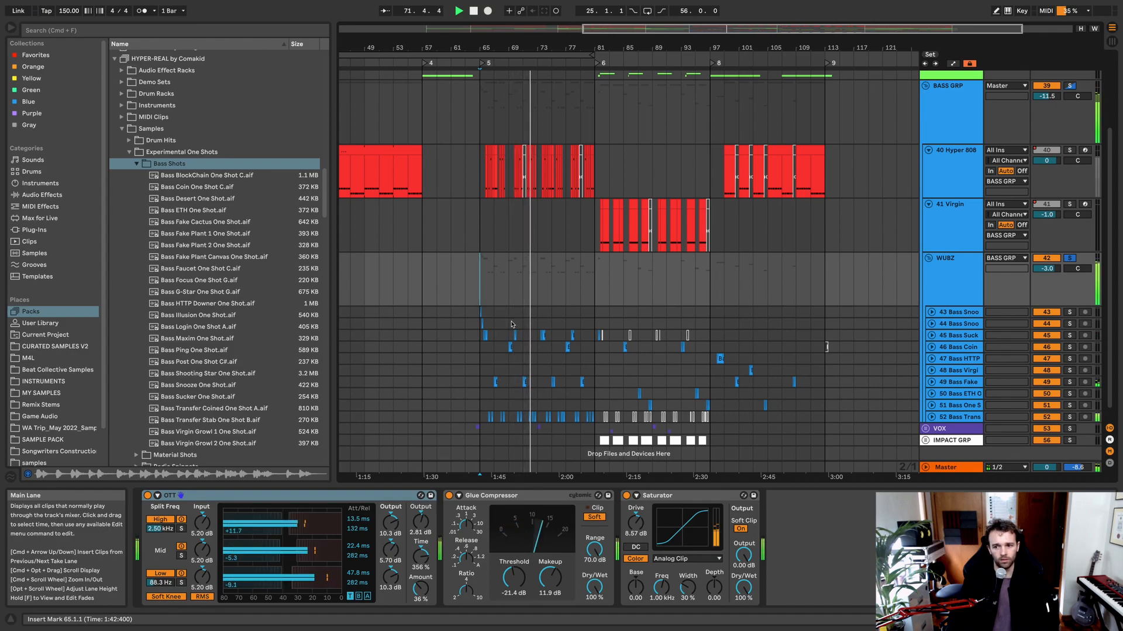
pyautogui.press('space')
# Step: Unfold the VOX group and its 54 Hyper real track, and show that track's effects chain
pyautogui.scroll(-1, 511, 324)
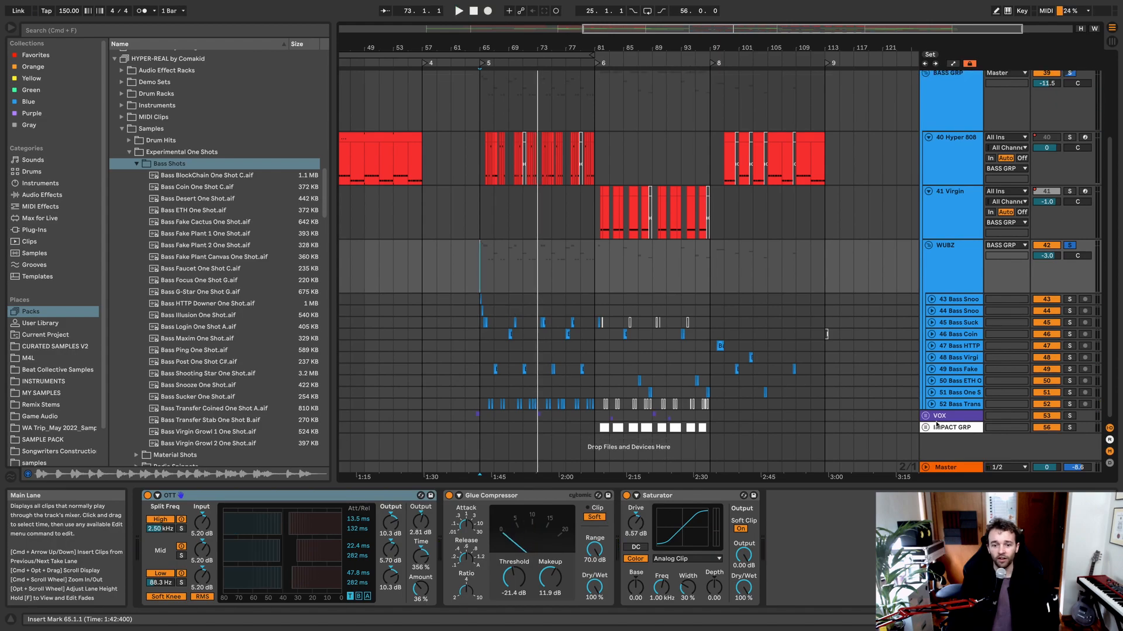
pyautogui.click(953, 416)
pyautogui.click(925, 416)
pyautogui.scroll(-3, 878, 409)
pyautogui.scroll(5, 811, 388)
pyautogui.hscroll(4, 812, 388)
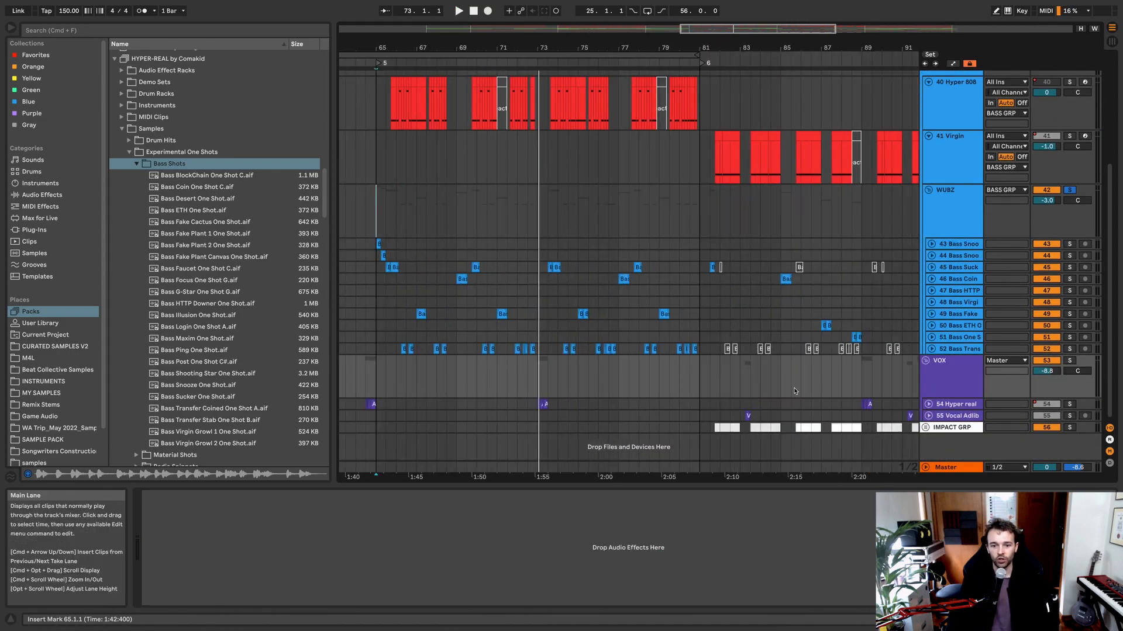
pyautogui.hscroll(-2, 812, 388)
pyautogui.click(929, 404)
pyautogui.click(949, 407)
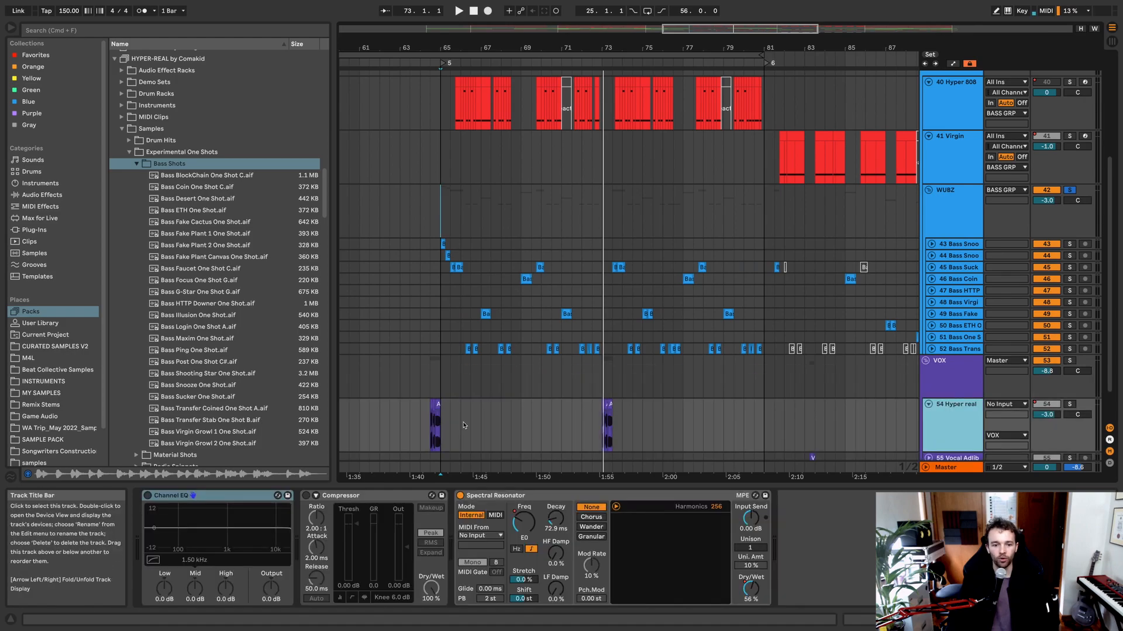
# Step: Examine the AI Vocal Shot Hyper Real clips at bar 64.3 on the 54 Hyper real track in the clip view
pyautogui.click(433, 391)
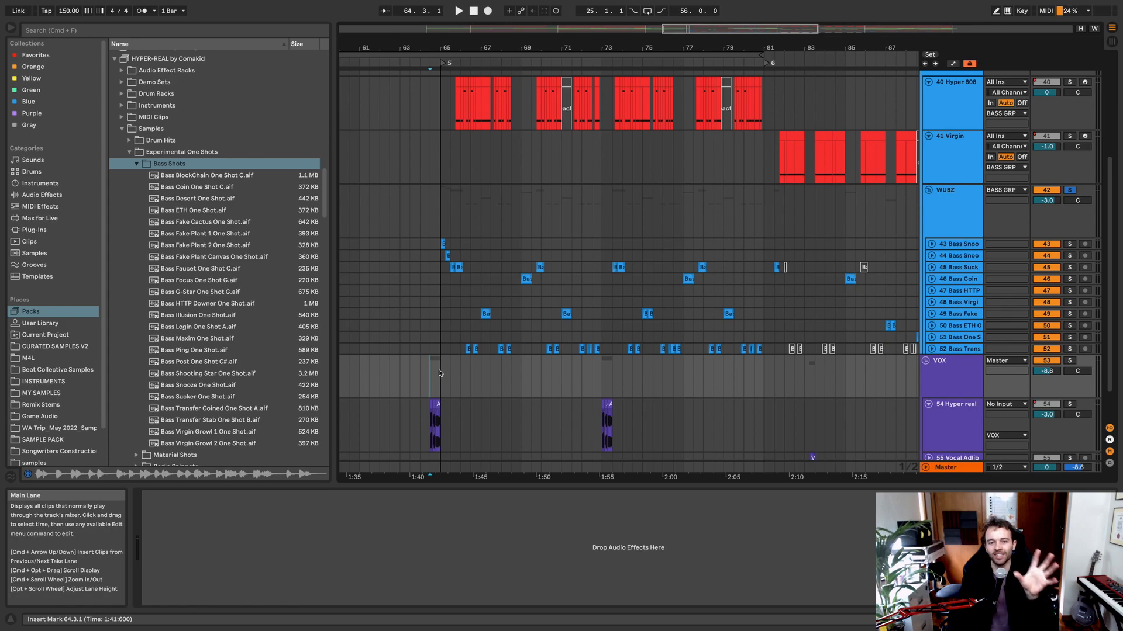
pyautogui.click(439, 430)
pyautogui.press('z')
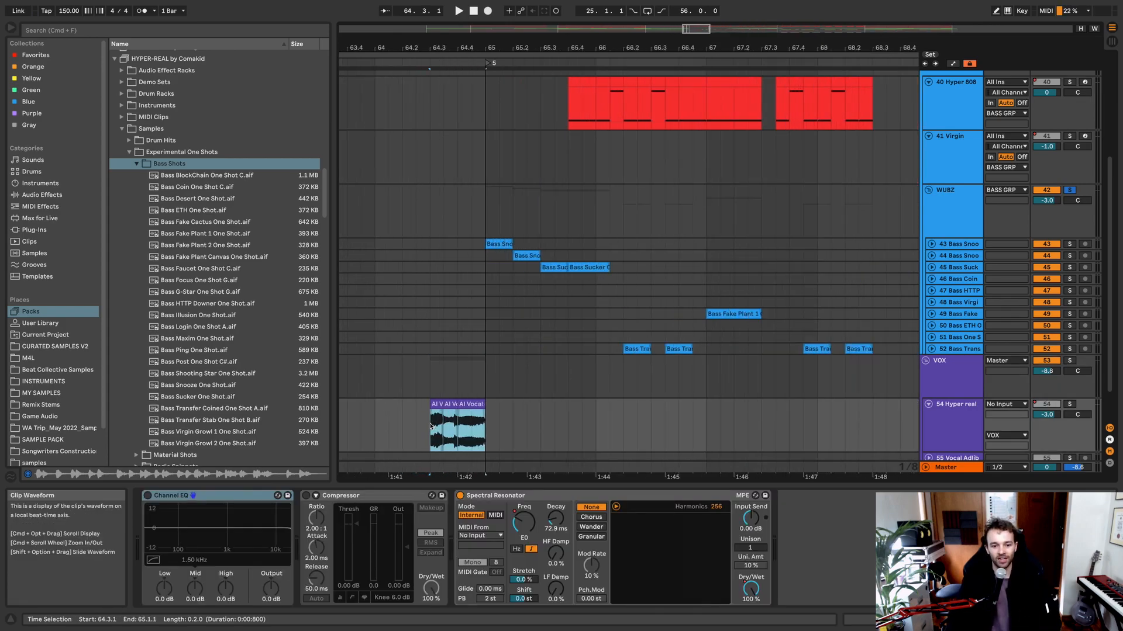
pyautogui.hotkey('shift', 'Tab')
pyautogui.hotkey('shift', 'Tab')
pyautogui.click(460, 361)
pyautogui.click(533, 355)
pyautogui.click(533, 359)
pyautogui.hotkey('shift', 'Tab')
pyautogui.click(451, 146)
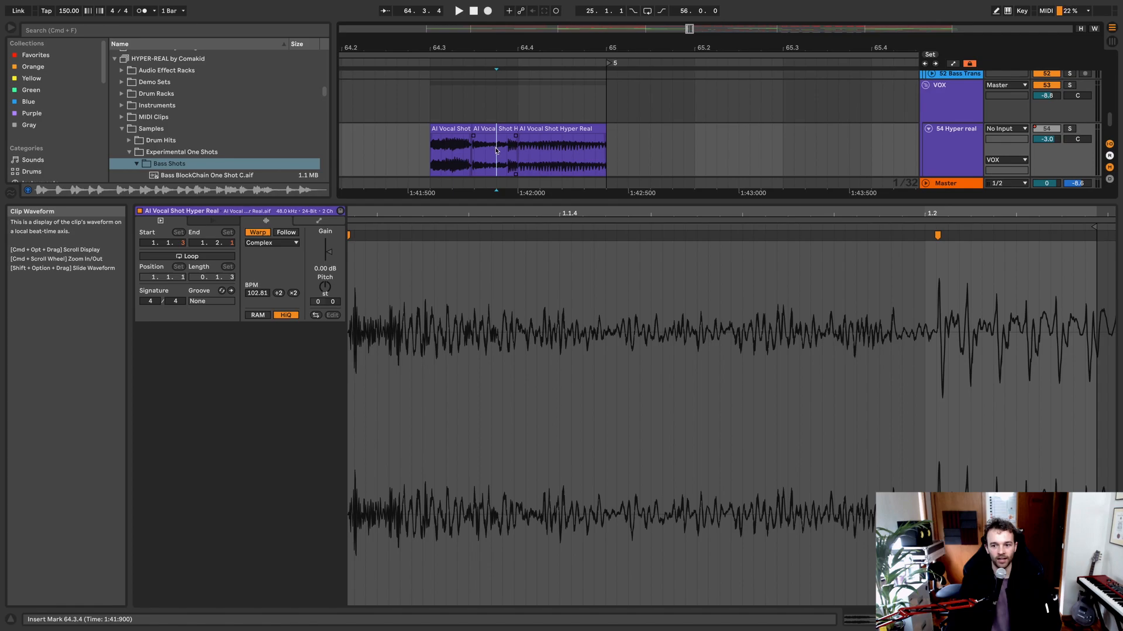
# Step: Solo the 54 Hyper real track and listen to its AI vocal shots from bar 64.3
pyautogui.hotkey('shift', 'Tab')
pyautogui.click(456, 362)
pyautogui.keyDown('shift'); pyautogui.click(568, 362); pyautogui.keyUp('shift')
pyautogui.hotkey('shift', 'Tab')
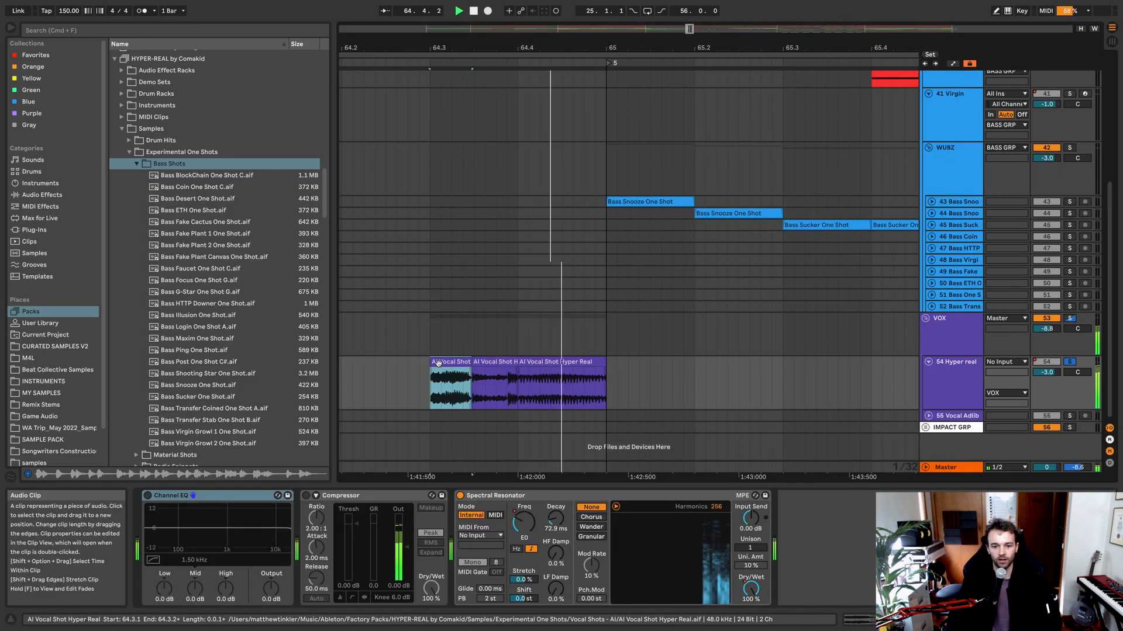
pyautogui.press('space')
pyautogui.scroll(-5, 443, 365)
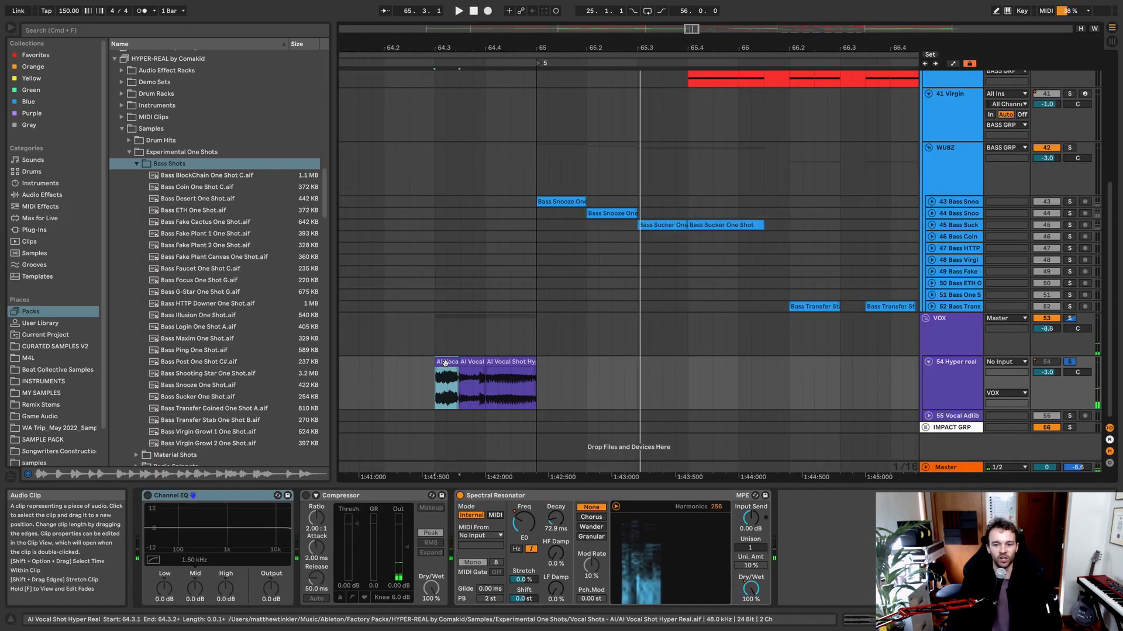
# Step: Unfold the 55 Vocal Adlib track and listen to its Vocal Adlib 7 clip near bar 83 in solo
pyautogui.hscroll(10, 451, 376)
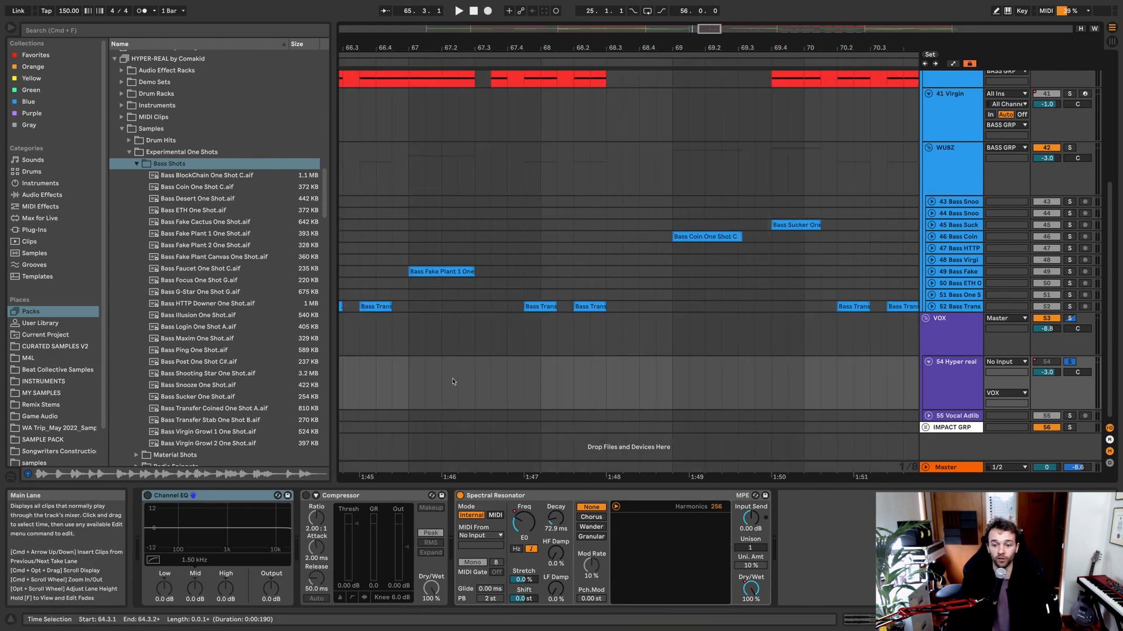
pyautogui.scroll(-10, 453, 379)
pyautogui.click(928, 416)
pyautogui.scroll(-3, 594, 413)
pyautogui.scroll(5, 530, 386)
pyautogui.click(515, 374)
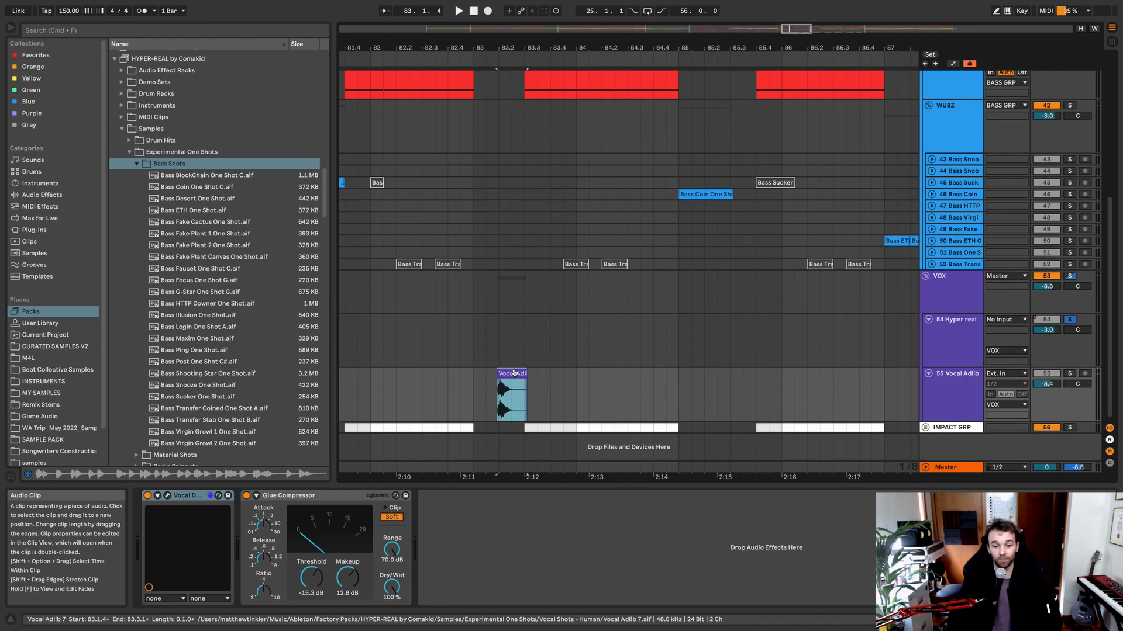
pyautogui.press('space')
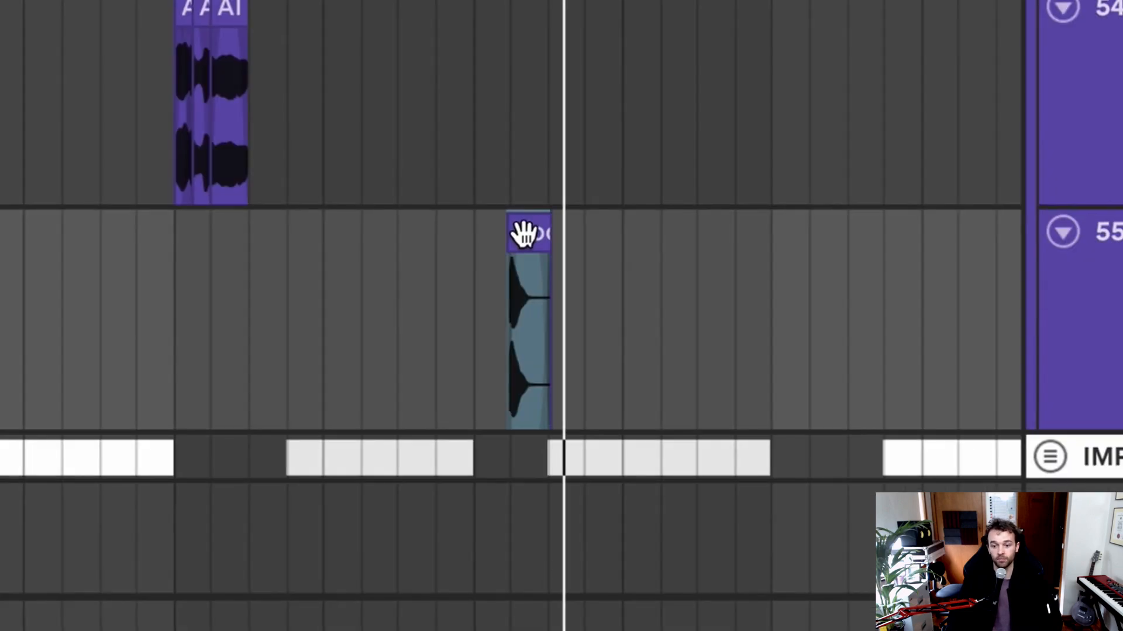
pyautogui.press('space')
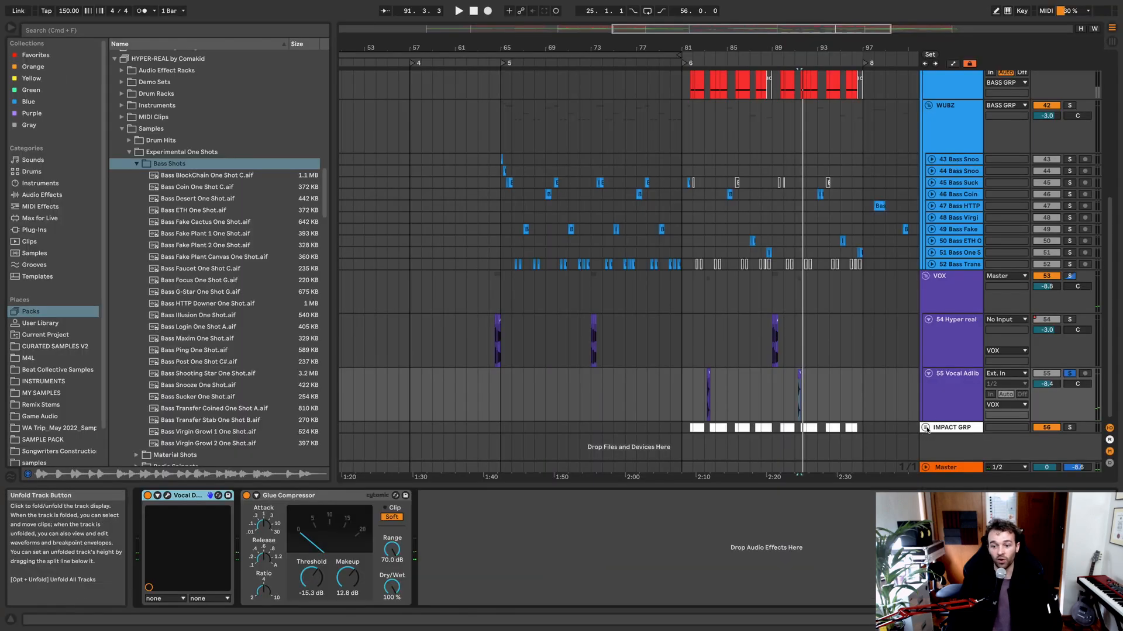
# Step: Unfold the IMPACT GRP group and listen to the first Water Drizzle Shot after bar 81 with its track soloed
pyautogui.click(925, 427)
pyautogui.scroll(-3, 853, 411)
pyautogui.hscroll(5, 531, 435)
pyautogui.scroll(5, 530, 435)
pyautogui.scroll(5, 537, 430)
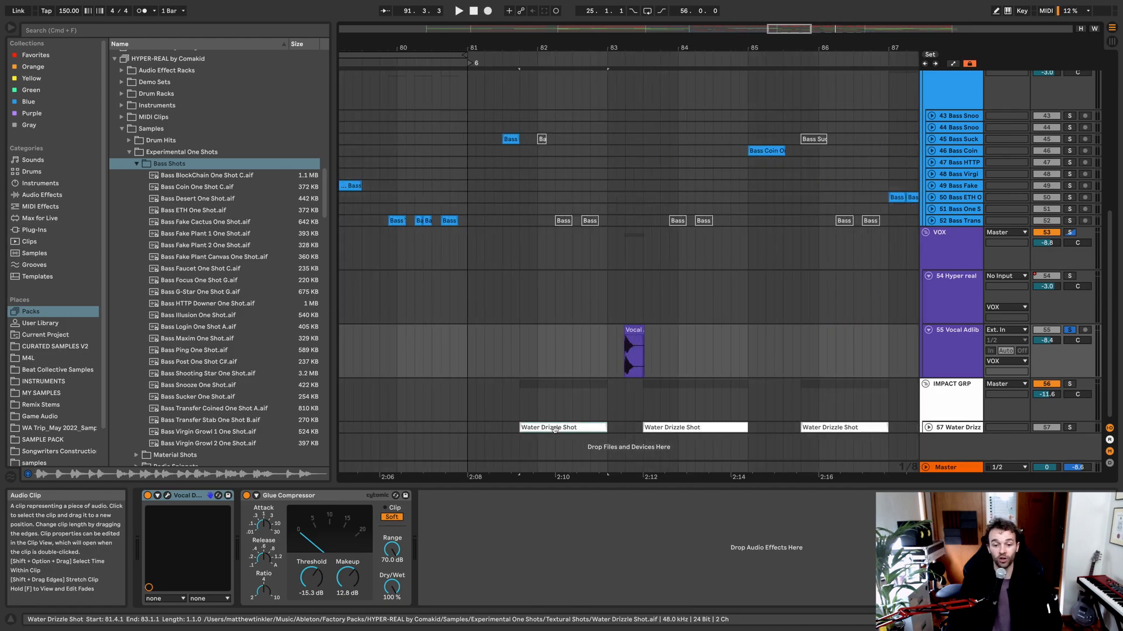
pyautogui.click(554, 429)
pyautogui.press('space')
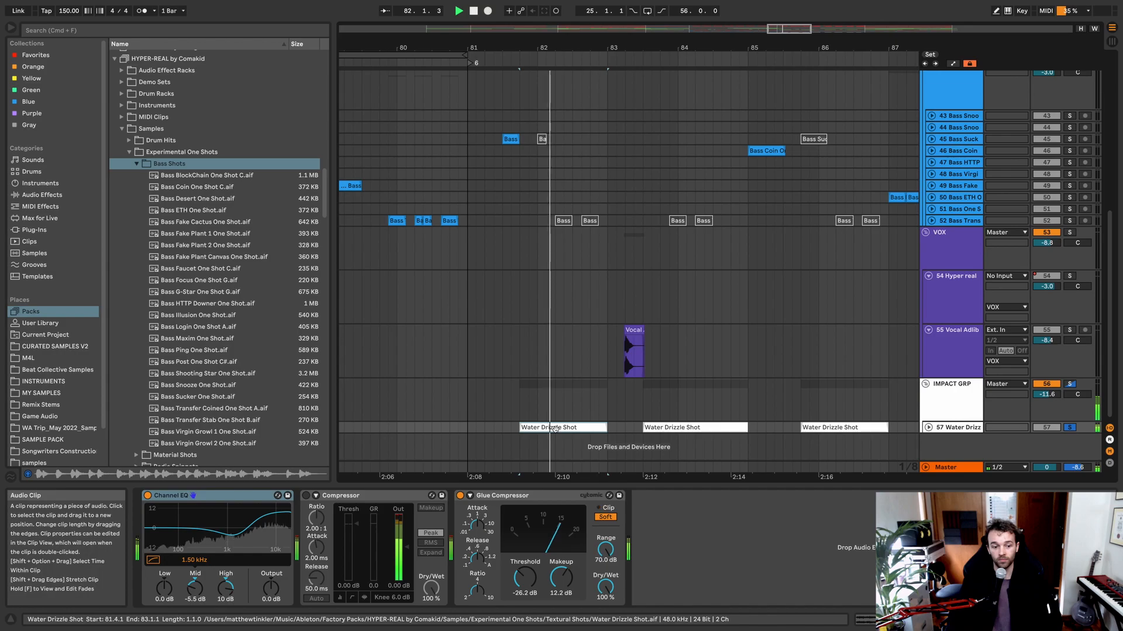